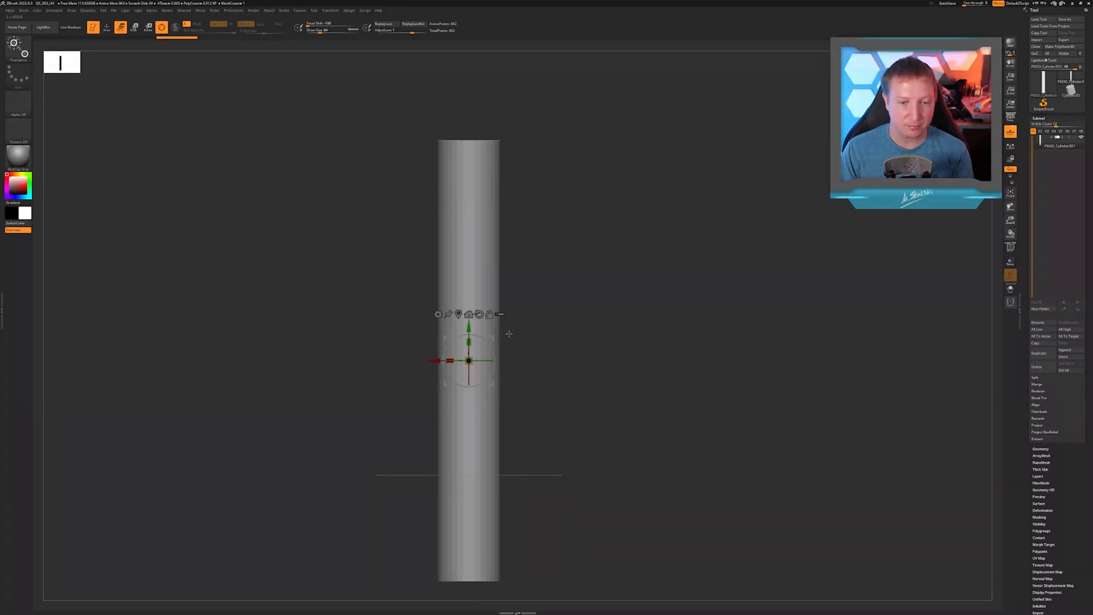
# Apply a Bend Curve deformer to the tall cylinder and taper its bottom end to about half the width
pyautogui.moveTo(469, 342); pyautogui.dragTo(469, 335)
pyautogui.keyDown('alt'); pyautogui.moveTo(551, 331); pyautogui.dragTo(578, 292); pyautogui.keyUp('alt')
pyautogui.click(468, 272)
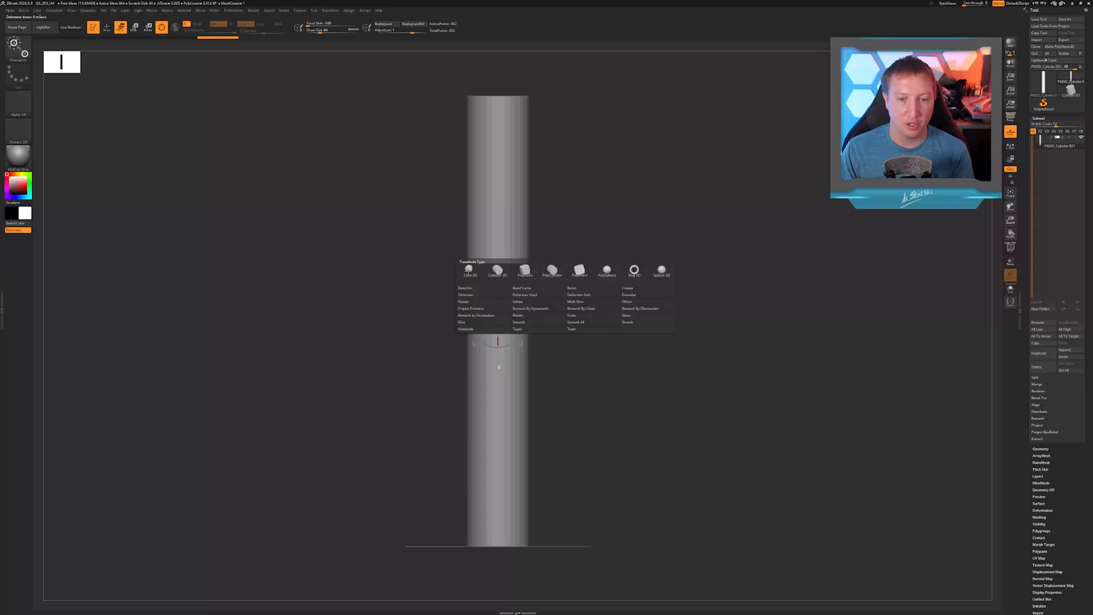
pyautogui.click(523, 288)
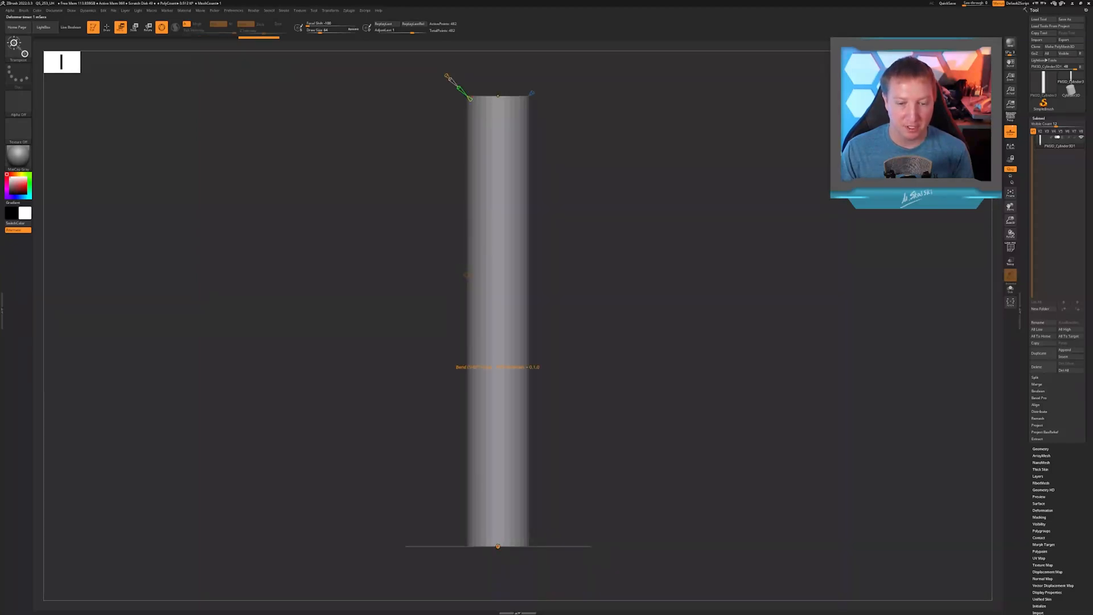
pyautogui.moveTo(506, 551); pyautogui.dragTo(506, 552)
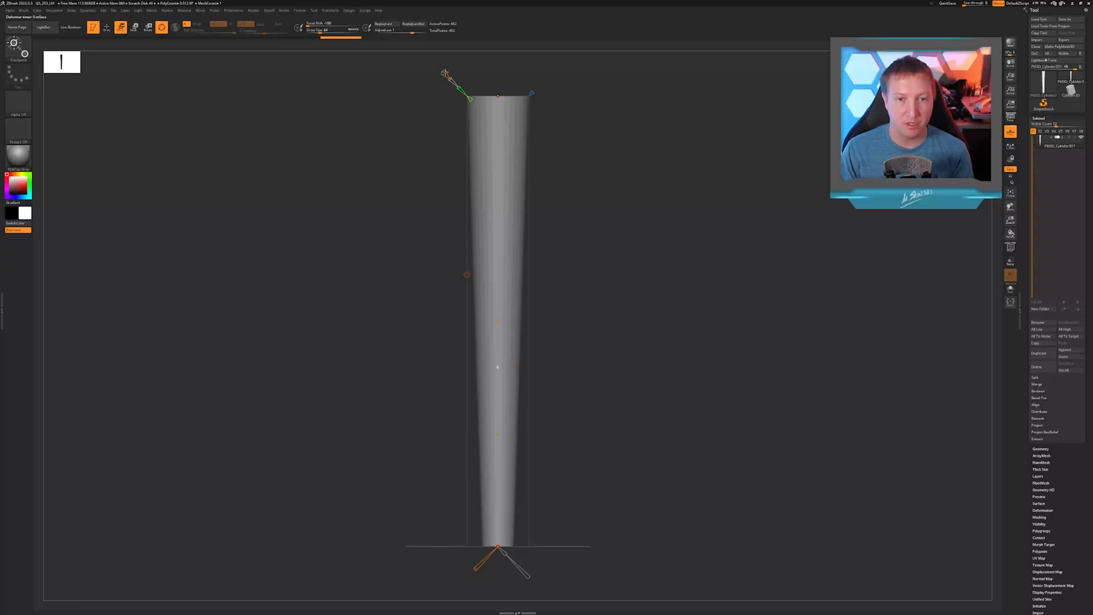
# Increase the Bend Curve's resolution and adjust the points along the shaft, keeping the upper section wide before the taper
pyautogui.moveTo(445, 72); pyautogui.dragTo(444, 72)
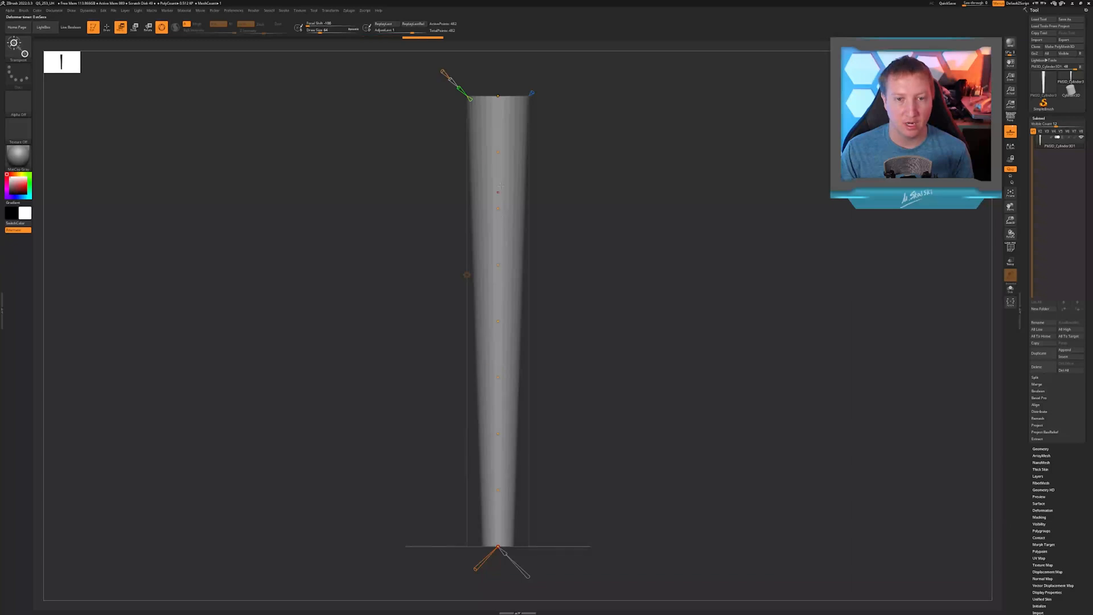
pyautogui.moveTo(498, 152); pyautogui.dragTo(498, 152)
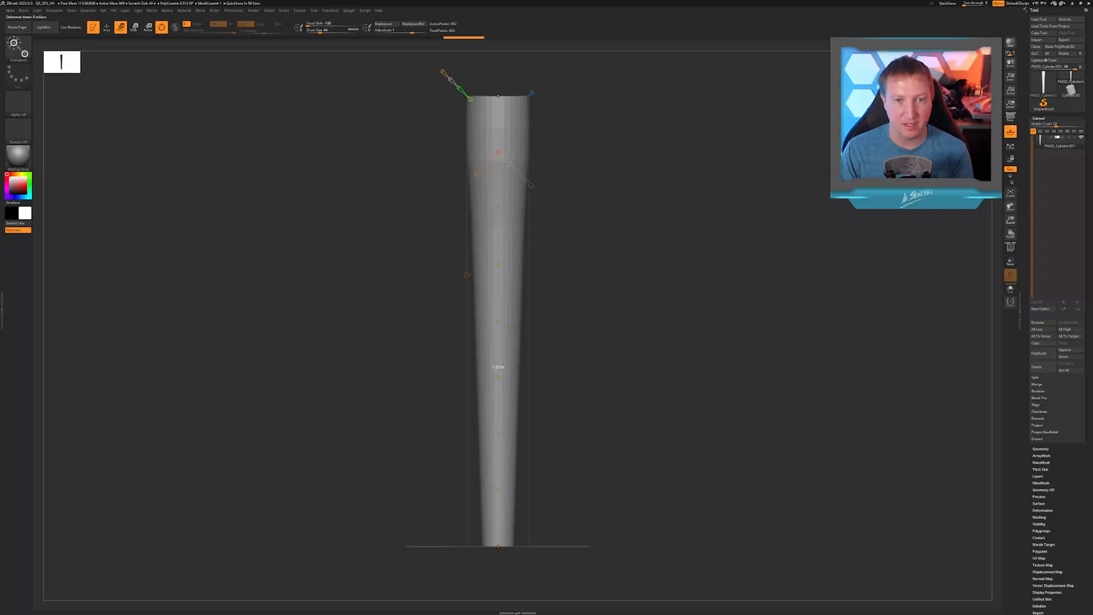
pyautogui.moveTo(508, 163); pyautogui.dragTo(510, 163)
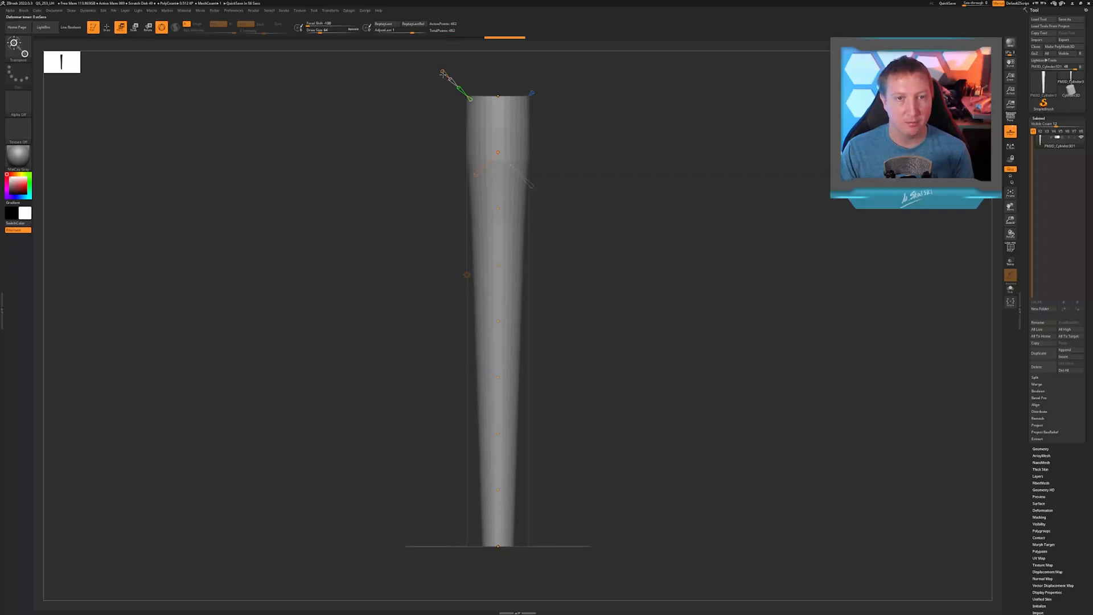
pyautogui.moveTo(444, 73); pyautogui.dragTo(445, 74)
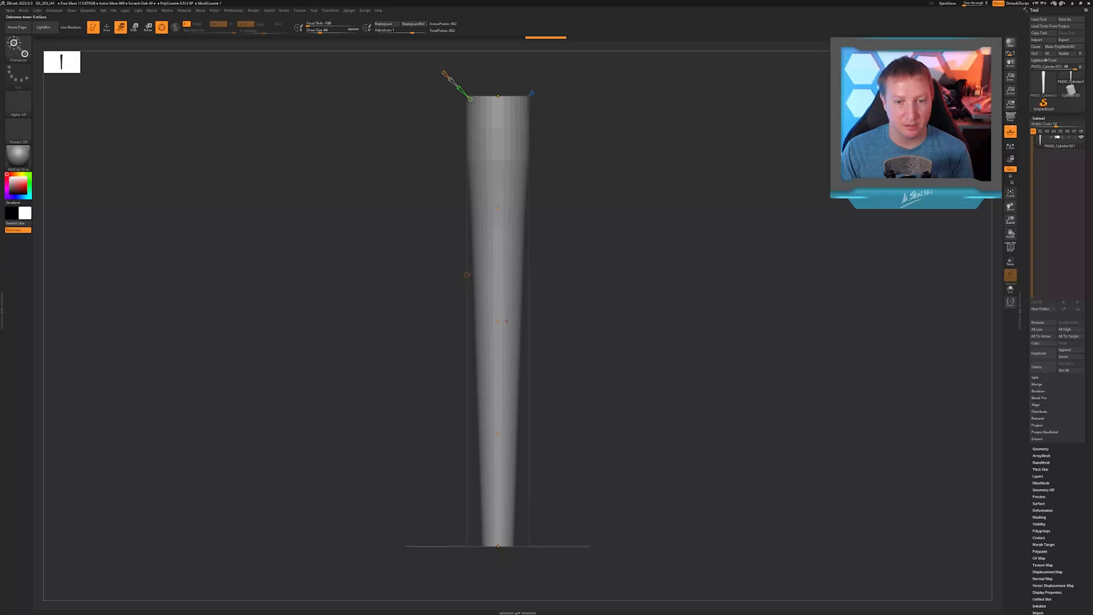
pyautogui.moveTo(509, 330); pyautogui.dragTo(509, 330)
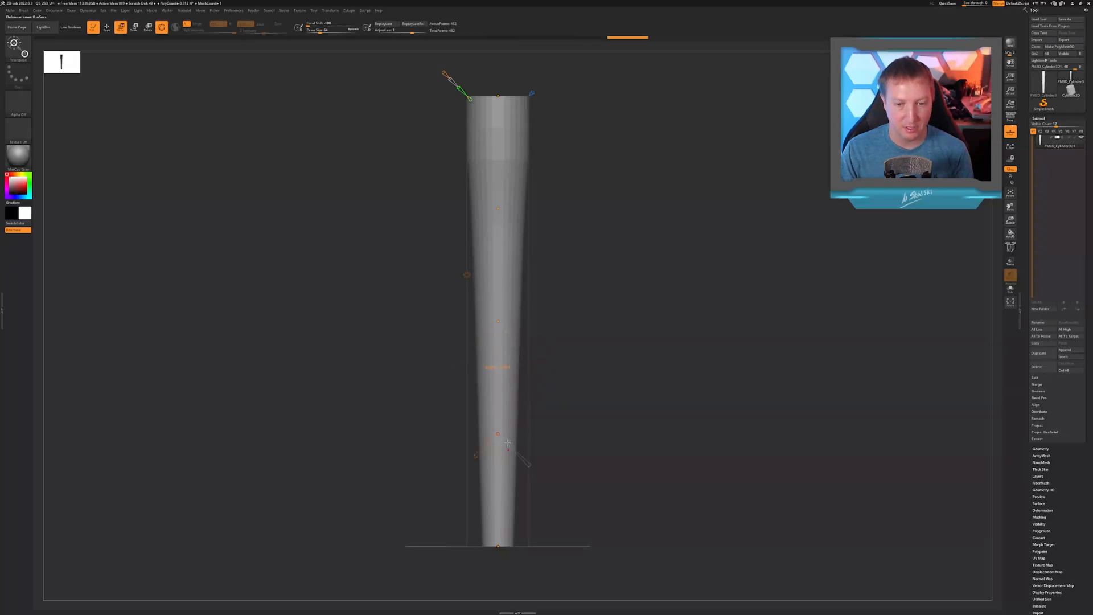
pyautogui.moveTo(507, 443); pyautogui.dragTo(504, 443)
pyautogui.moveTo(598, 391)
pyautogui.mouseDown()
pyautogui.moveTo(621, 392)
pyautogui.moveTo(602, 387)
pyautogui.mouseUp()
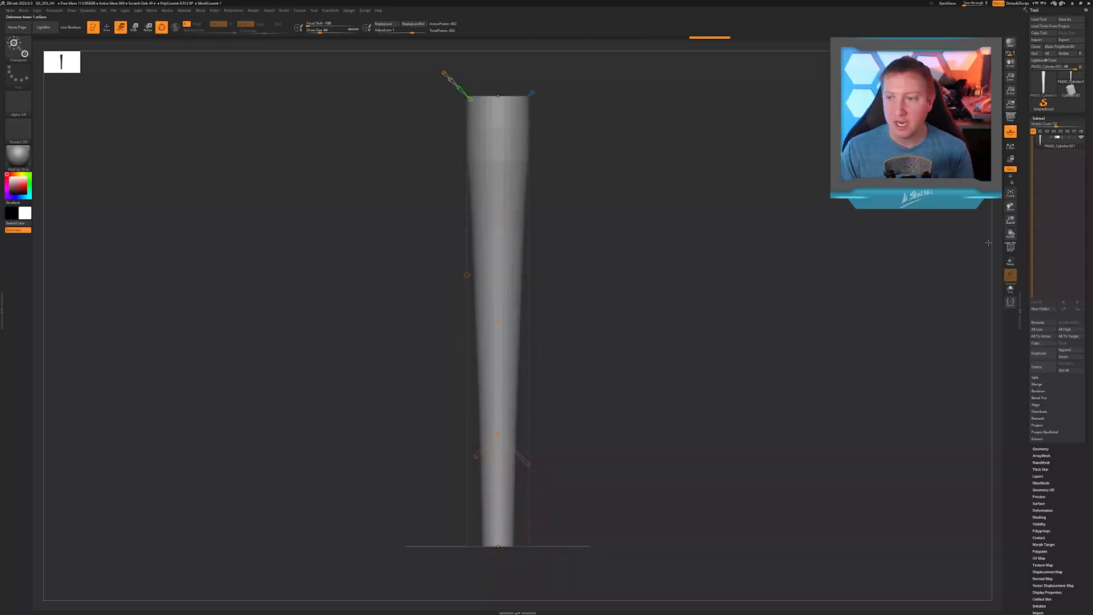
# Append a cylinder as a new subtool and return from the Bend Curve deformer to Gizmo 3D
pyautogui.click(1070, 351)
pyautogui.click(927, 362)
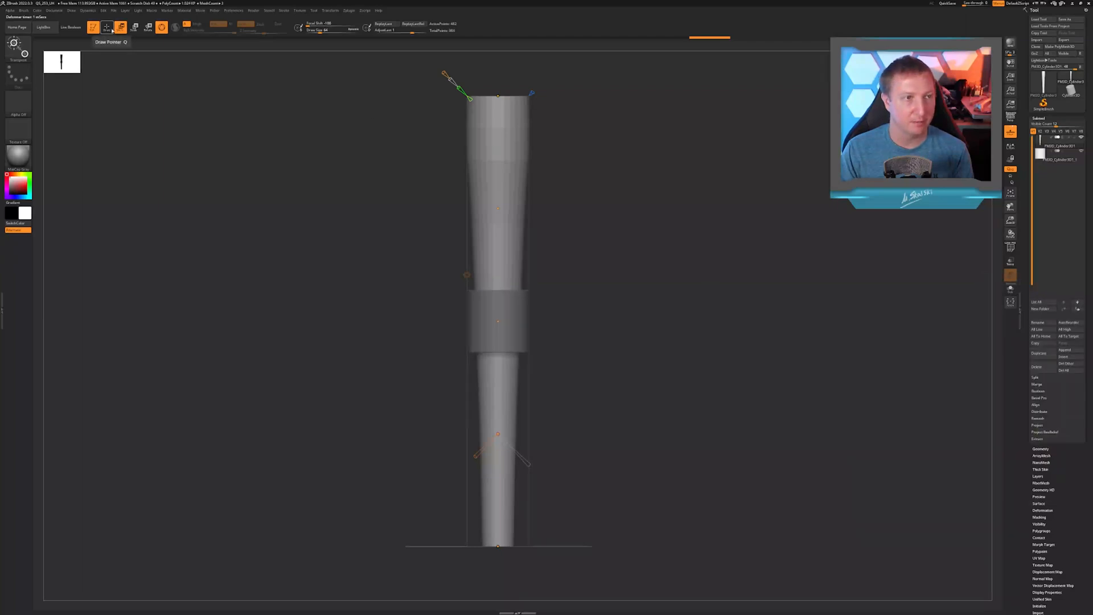
pyautogui.click(466, 274)
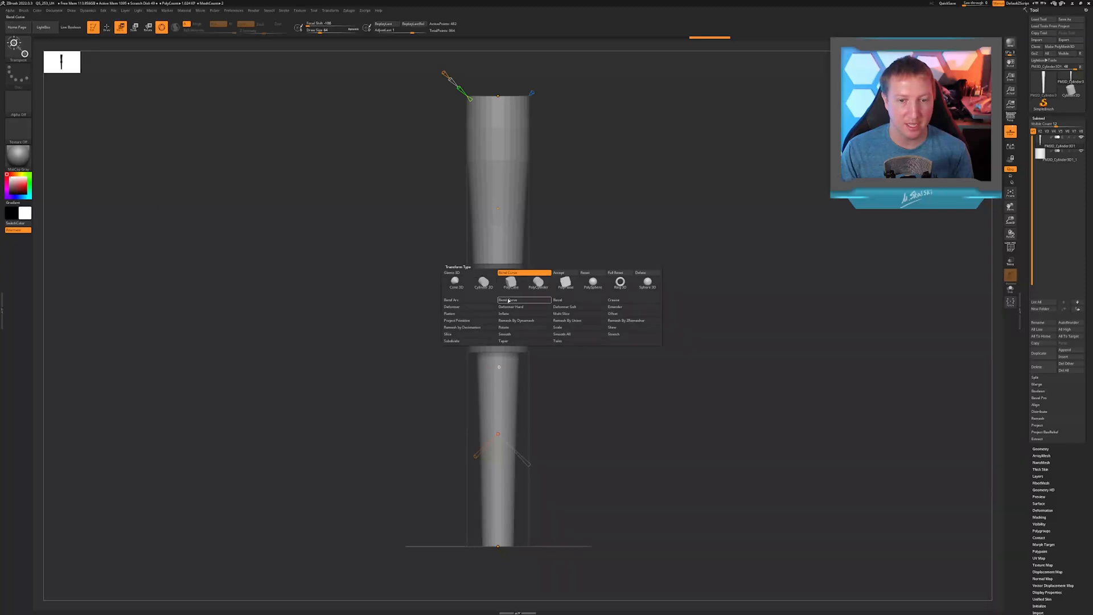
pyautogui.click(451, 273)
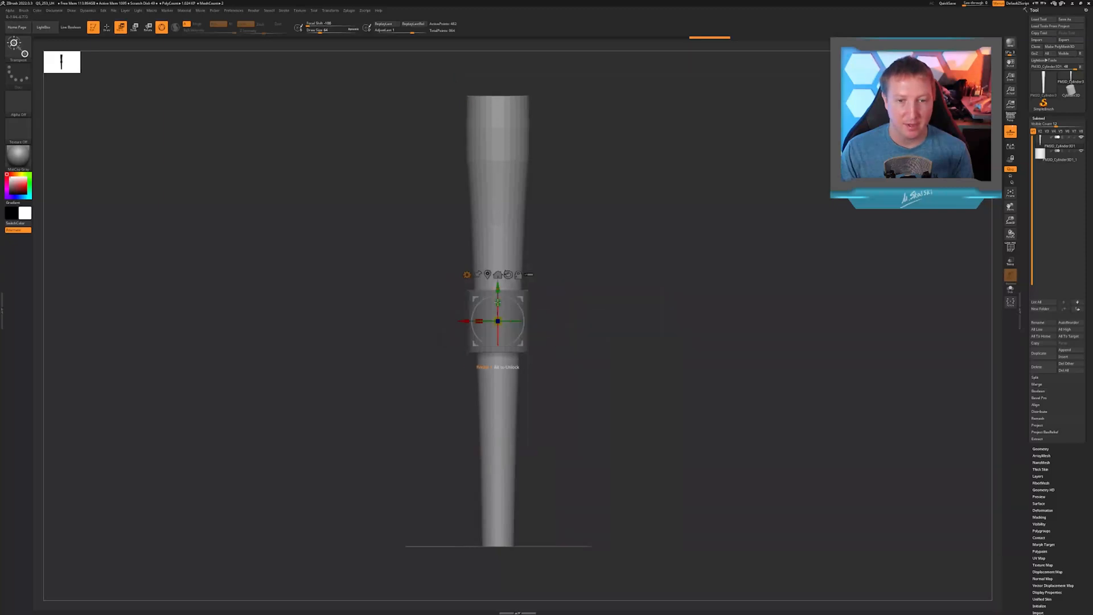
# Select the appended cylinder and stretch it vertically until it extends past both ends of the tapered shaft
pyautogui.click(1049, 155)
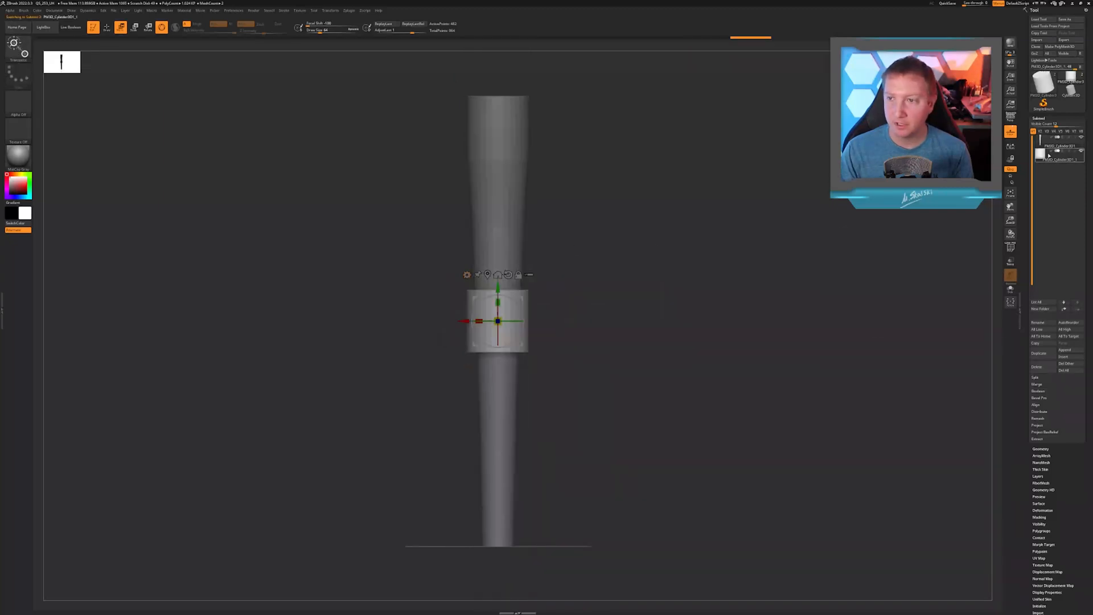
pyautogui.moveTo(497, 302); pyautogui.dragTo(498, 189)
pyautogui.moveTo(497, 303); pyautogui.dragTo(501, 320)
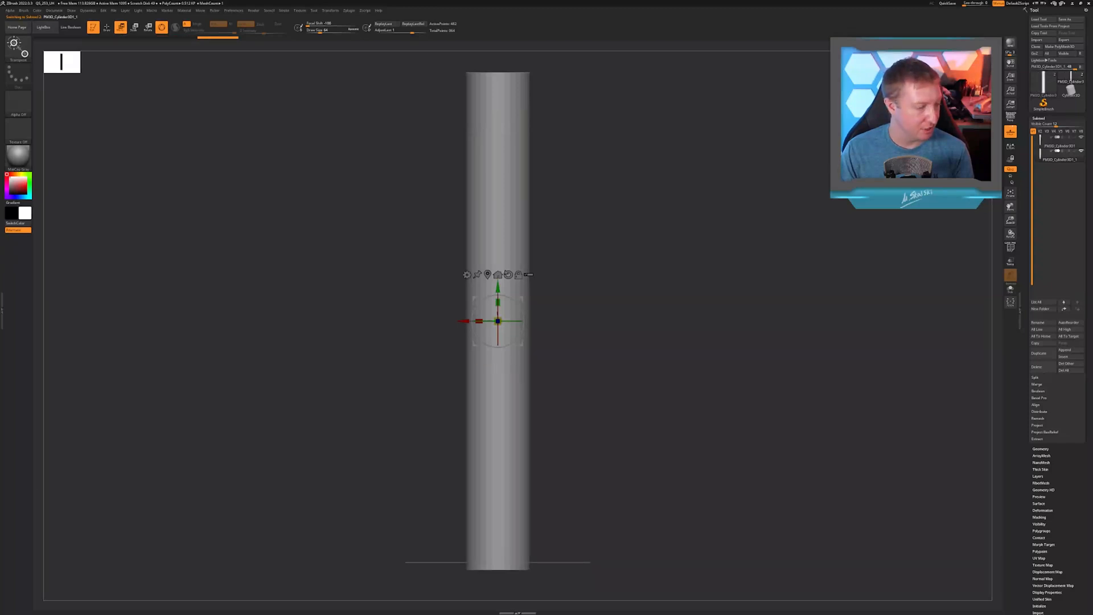
# Set the Twist deformation to act around the stretched cylinder's lengthwise axis
pyautogui.hotkey('alt', 'Tab')
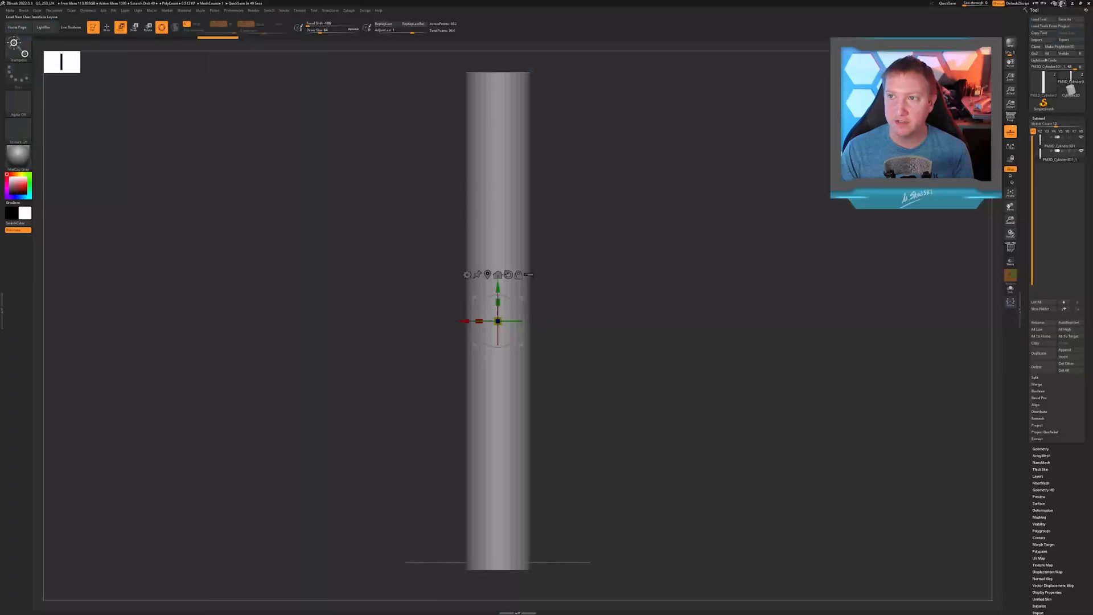
pyautogui.click(1060, 4)
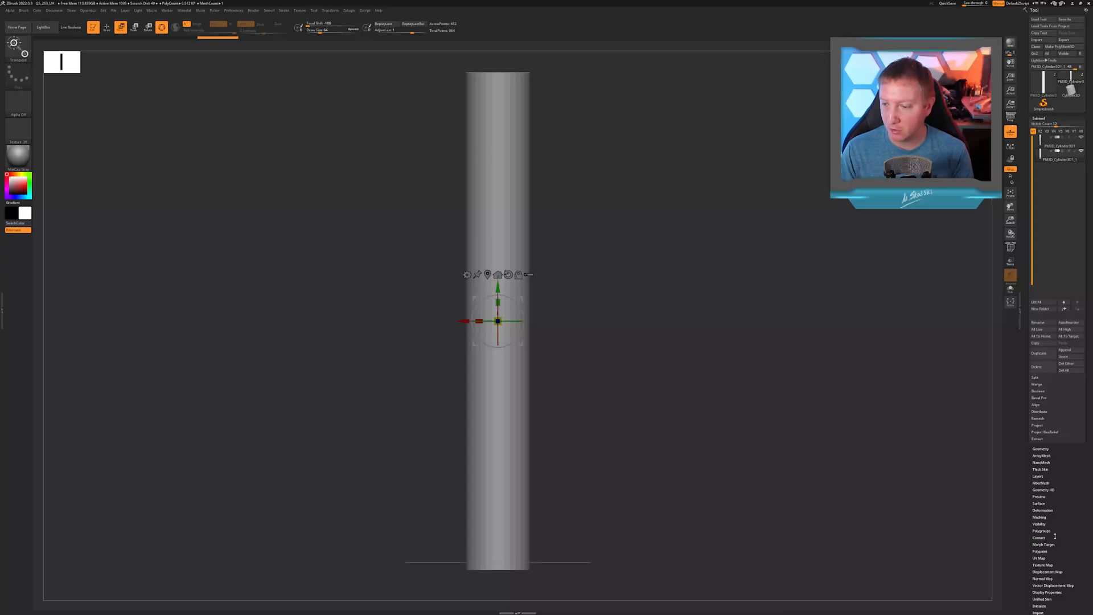
pyautogui.click(1050, 510)
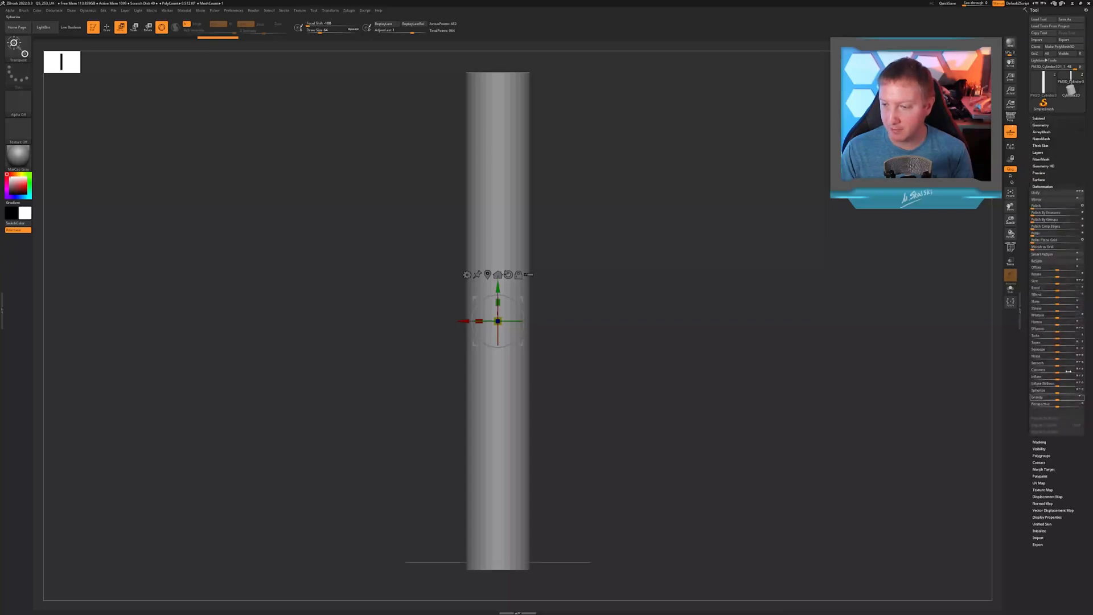
pyautogui.click(1080, 335)
pyautogui.click(1082, 335)
# Try a negative Twist on the undivided cylinder and undo it
pyautogui.moveTo(1058, 337); pyautogui.dragTo(1039, 336)
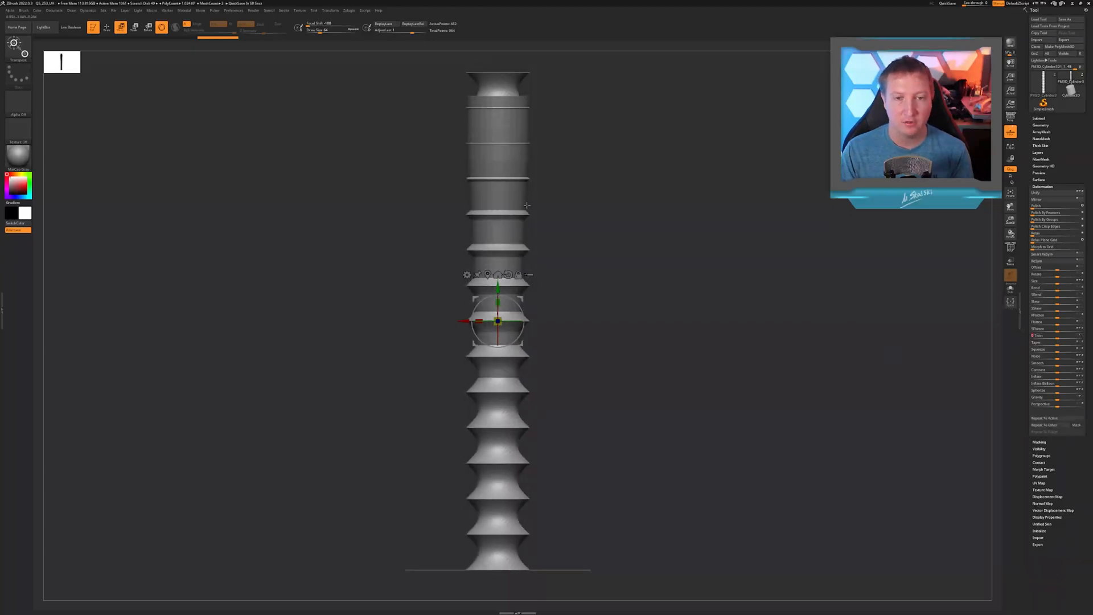
pyautogui.hotkey('ctrl', 'z')
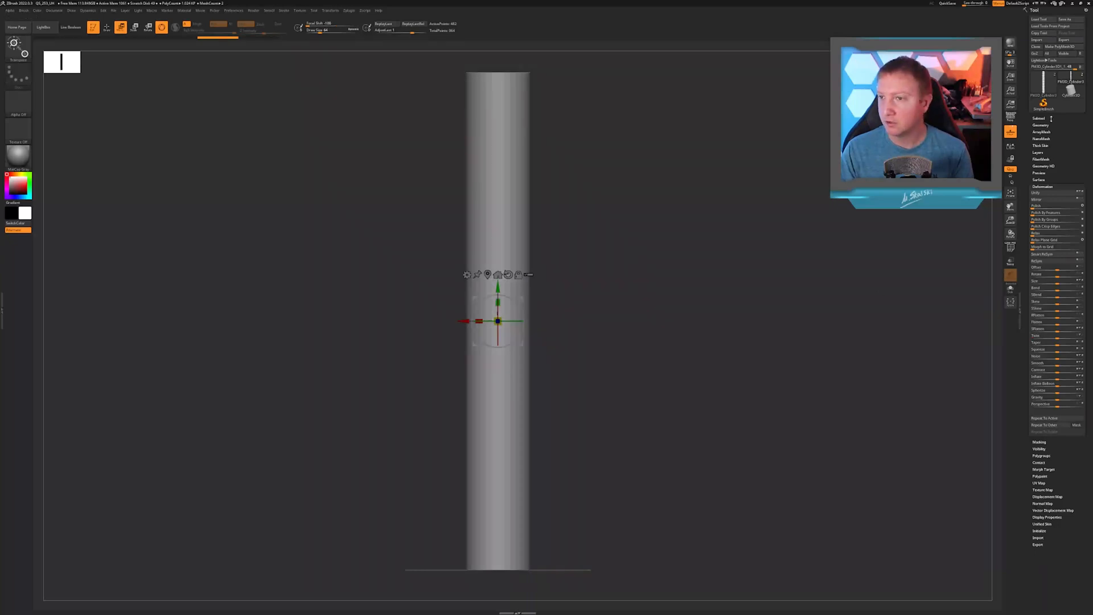
# Subdivide the stretched cylinder's mesh once
pyautogui.click(1051, 118)
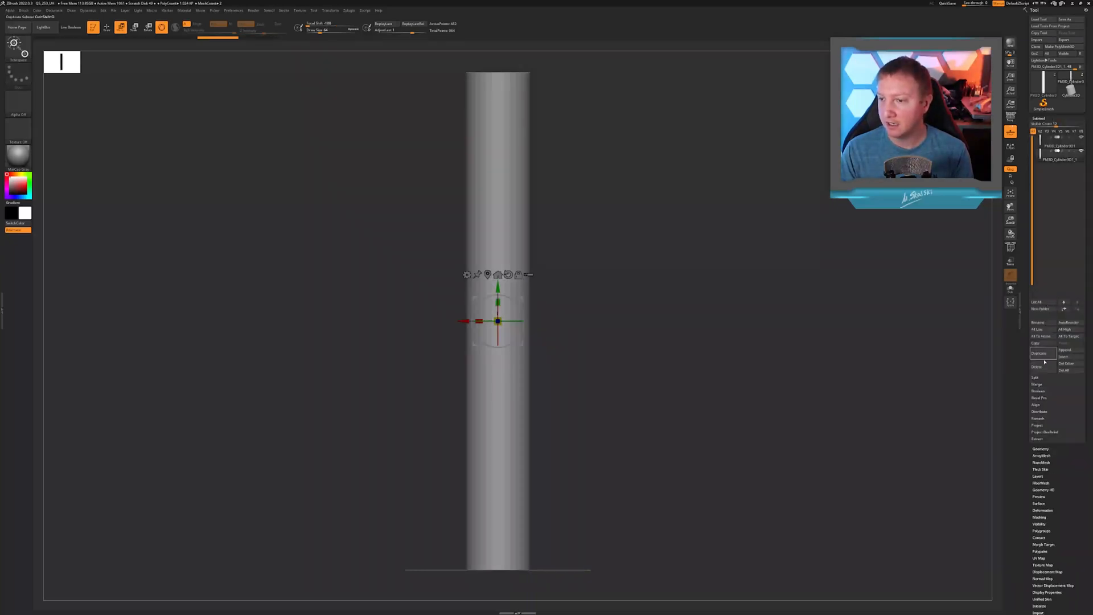
pyautogui.click(1041, 449)
pyautogui.hotkey('ctrl', 'd')
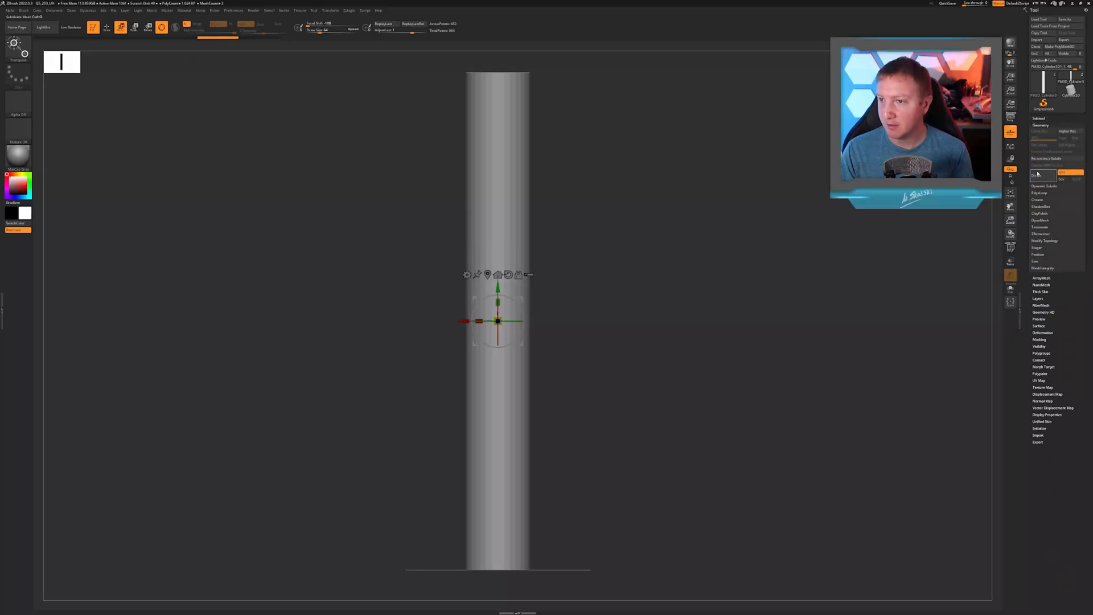
# Try a positive Twist on the once-subdivided cylinder, comparing it with the Acutrak screw brochure, and undo each attempt
pyautogui.click(1045, 332)
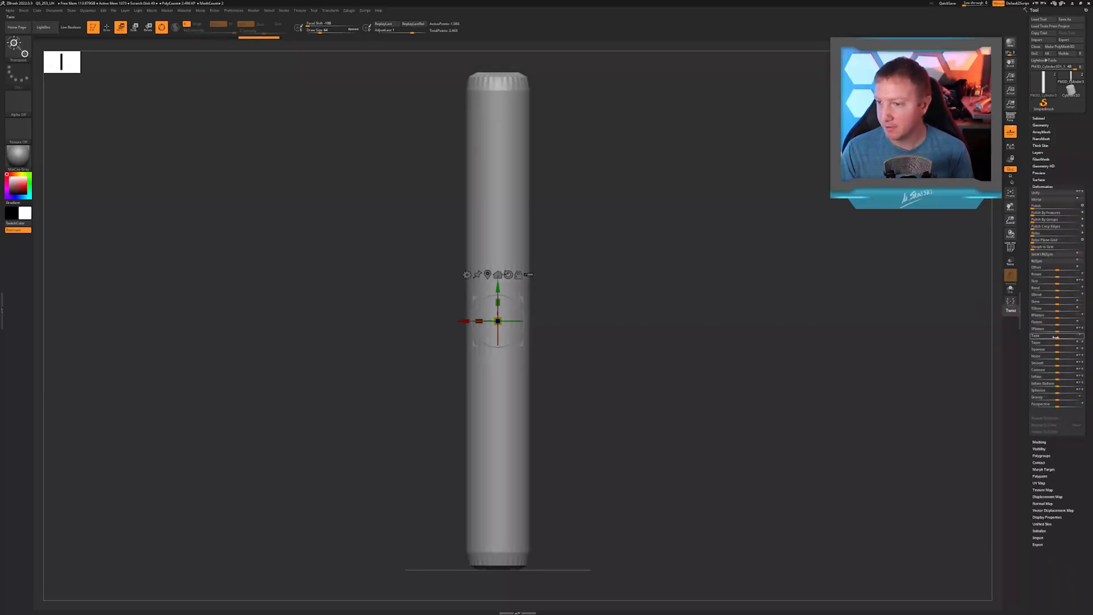
pyautogui.moveTo(1057, 336); pyautogui.dragTo(1090, 336)
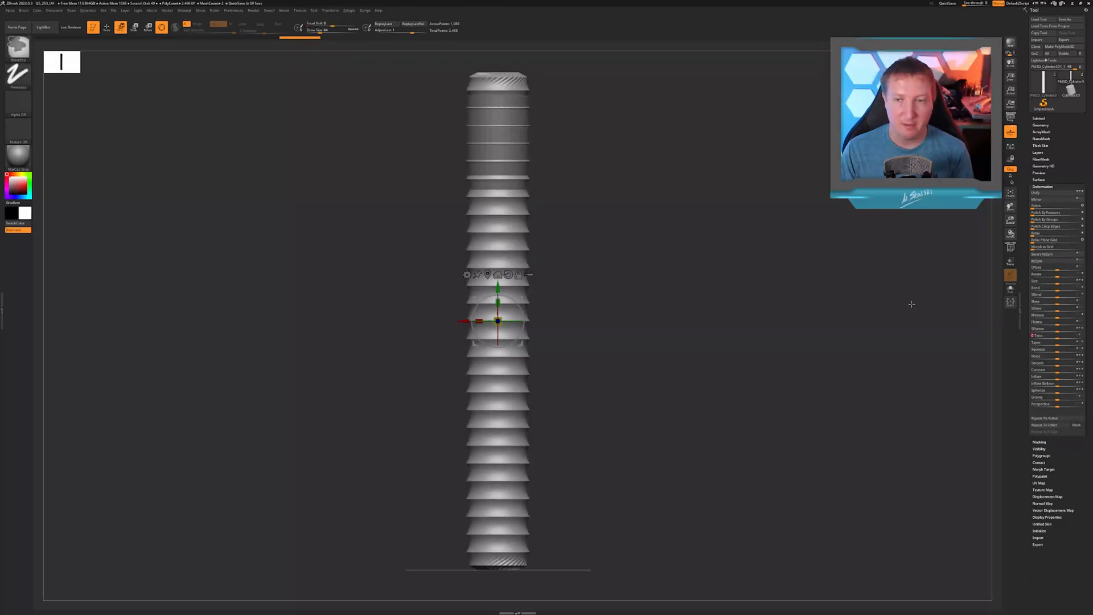
pyautogui.hotkey('ctrl', 'z')
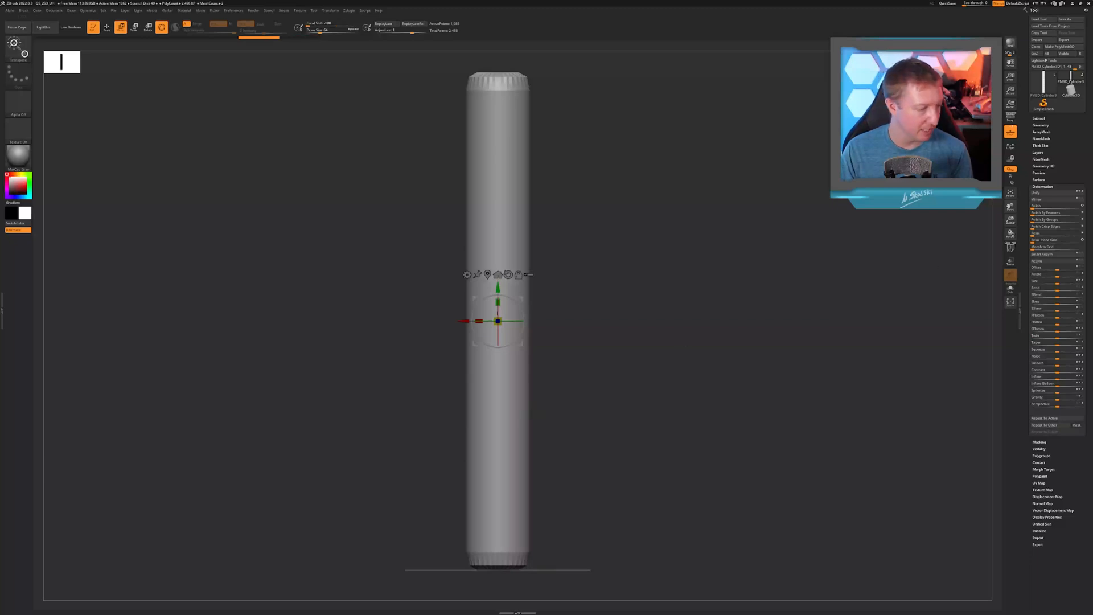
pyautogui.hotkey('alt', 'Tab')
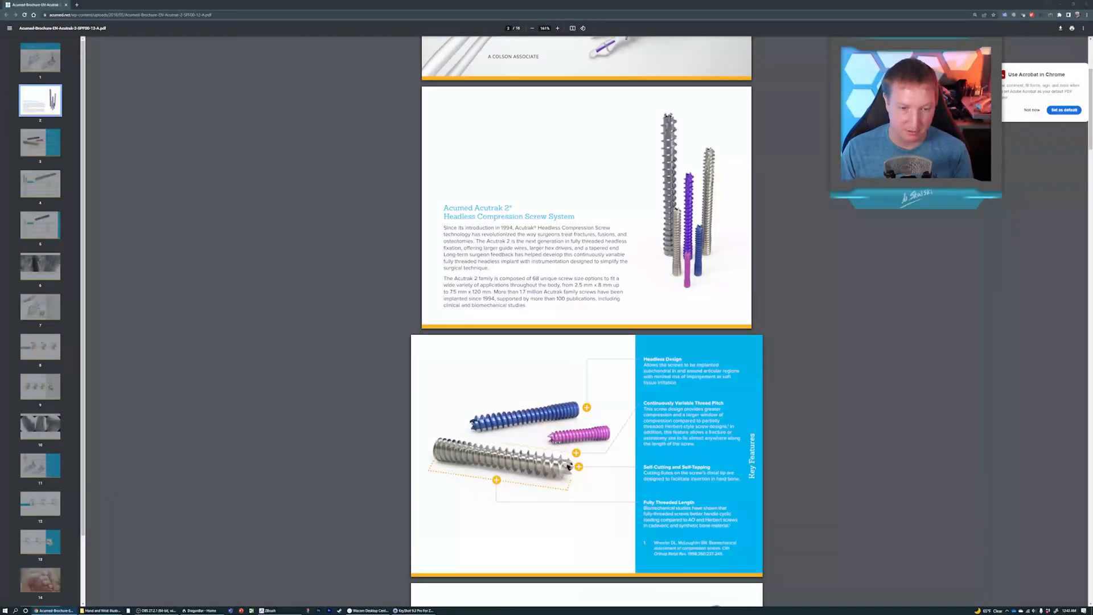
pyautogui.hotkey('alt', 'Tab')
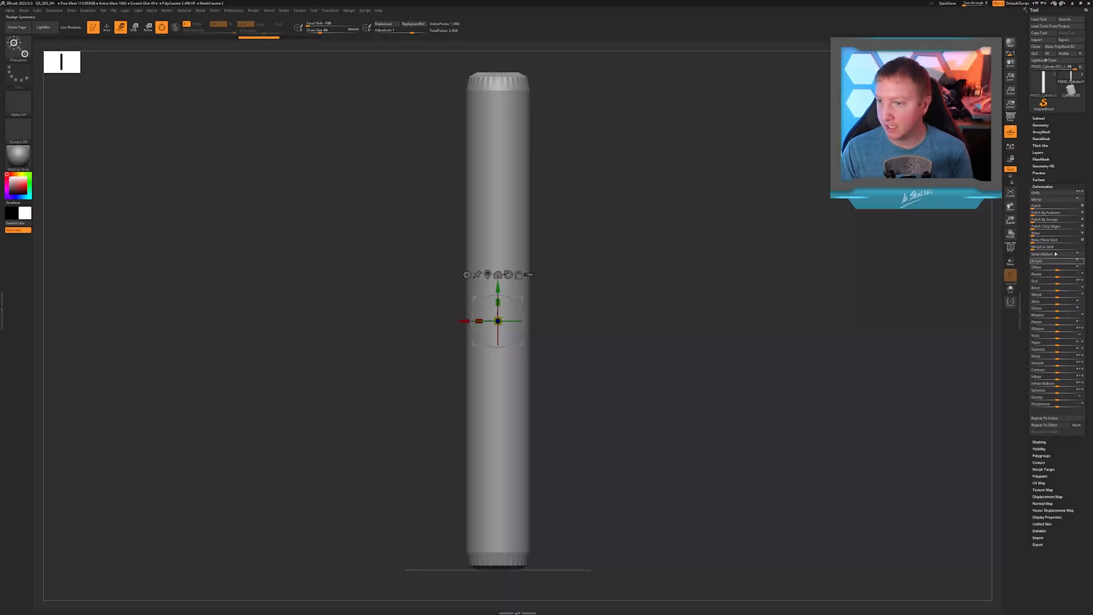
pyautogui.moveTo(1057, 337); pyautogui.dragTo(1083, 337)
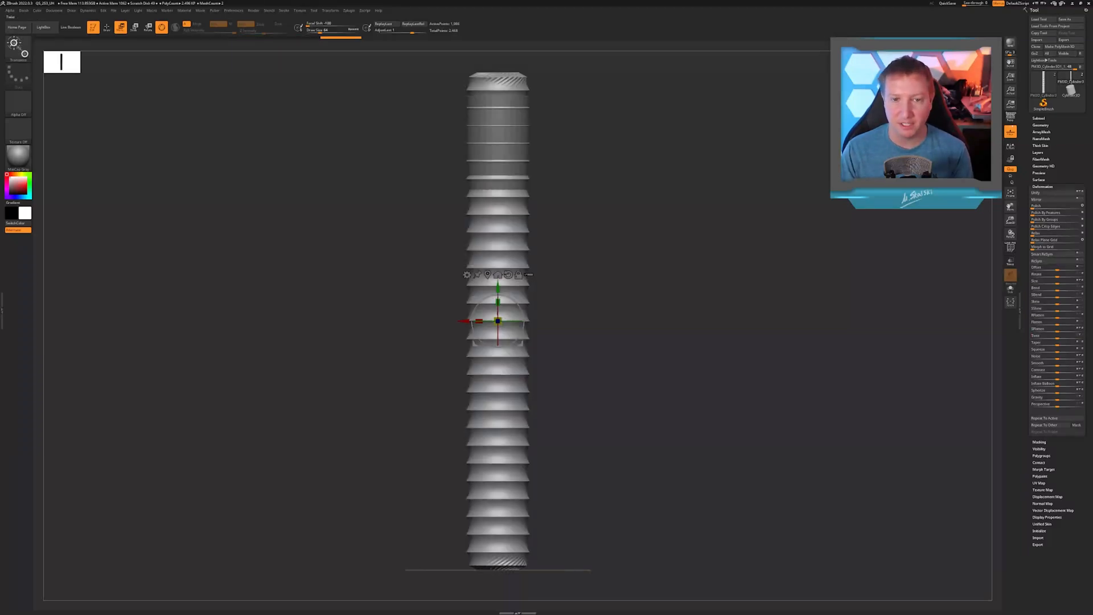
pyautogui.hotkey('ctrl', 'z')
# Divide the cylinder's mesh once more and delete its lower subdivision levels
pyautogui.click(1053, 118)
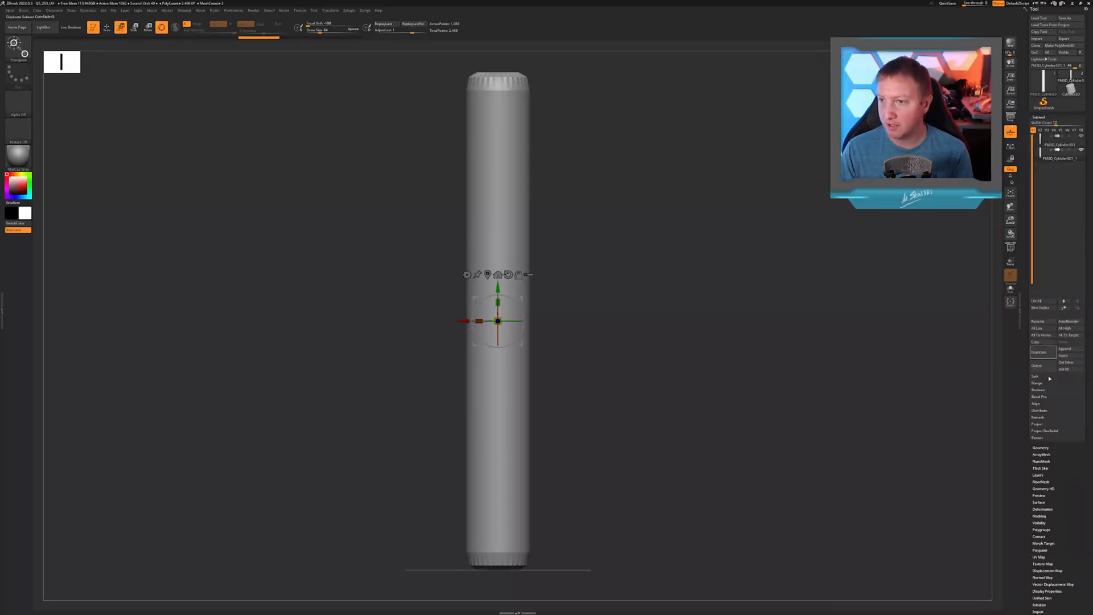
pyautogui.click(1041, 448)
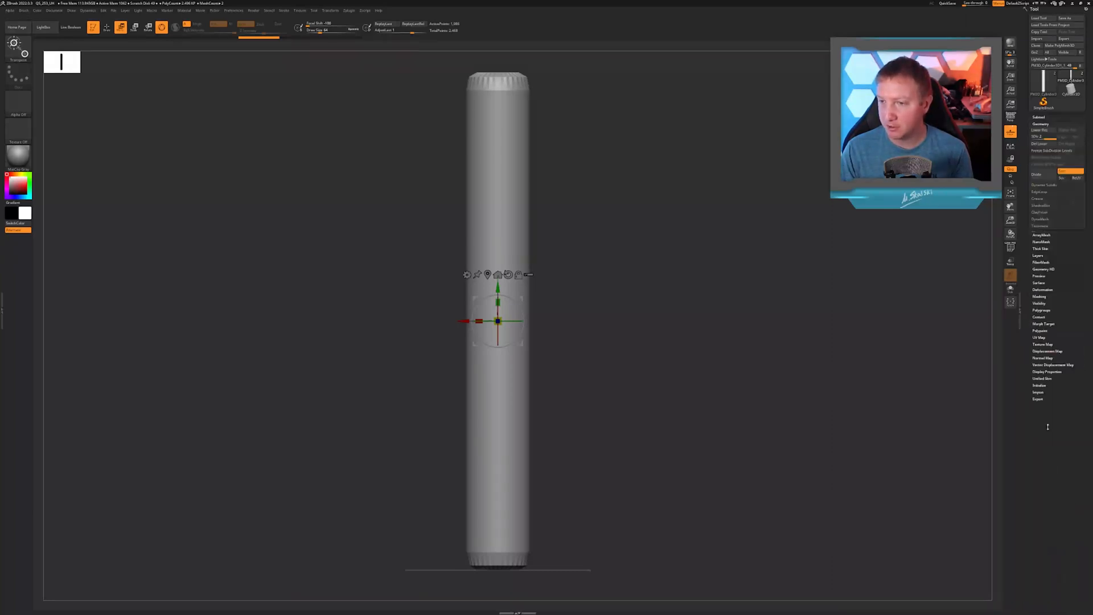
pyautogui.click(1037, 176)
pyautogui.click(1040, 145)
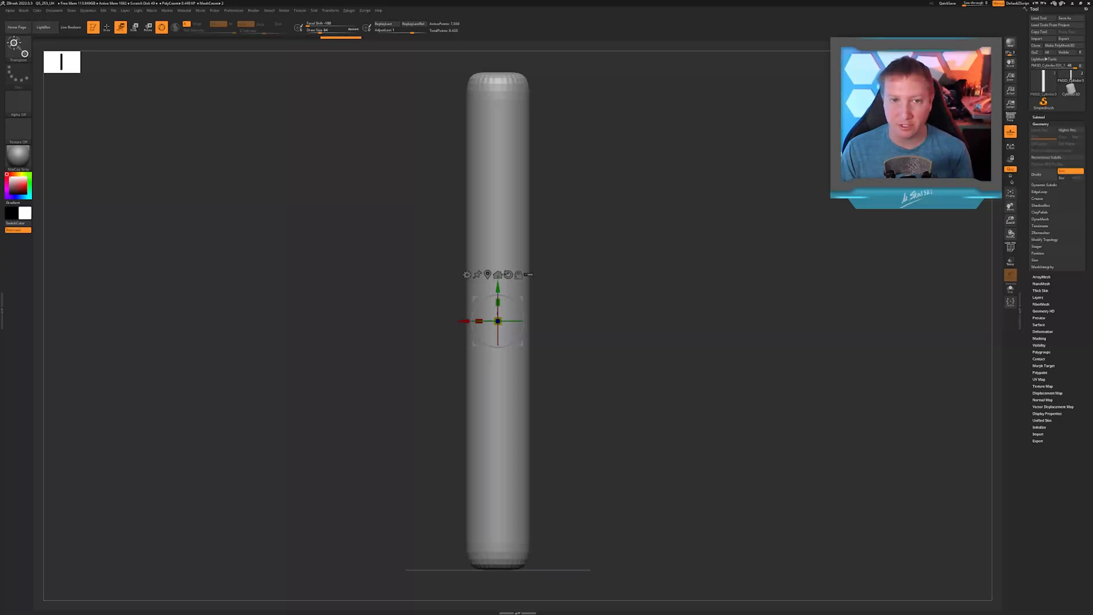
# Twist the denser cylinder repeatedly in the positive direction to form closely spaced thread ridges along its length
pyautogui.click(1054, 332)
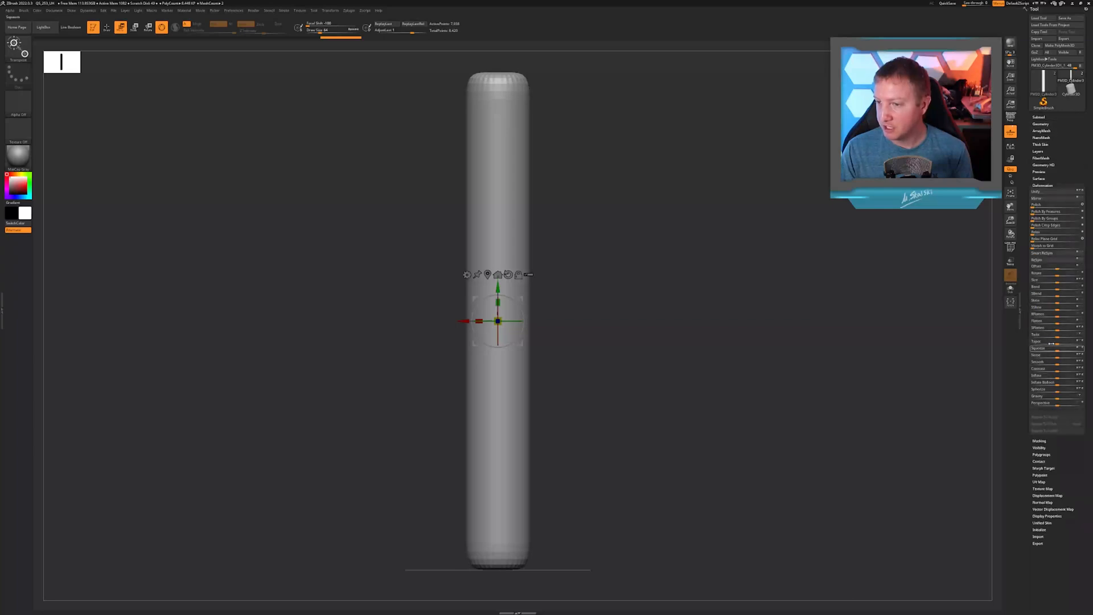
pyautogui.moveTo(1070, 335); pyautogui.dragTo(1087, 337)
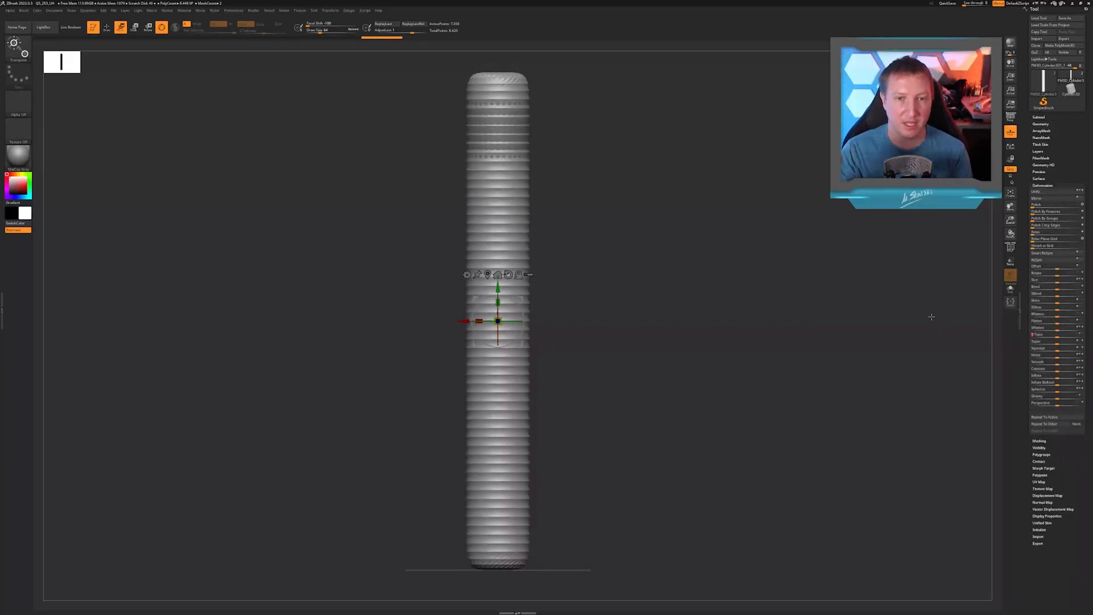
pyautogui.moveTo(1071, 335)
pyautogui.mouseDown()
pyautogui.moveTo(1083, 335)
pyautogui.moveTo(1056, 337)
pyautogui.moveTo(1091, 337)
pyautogui.mouseUp()
pyautogui.click(1056, 336)
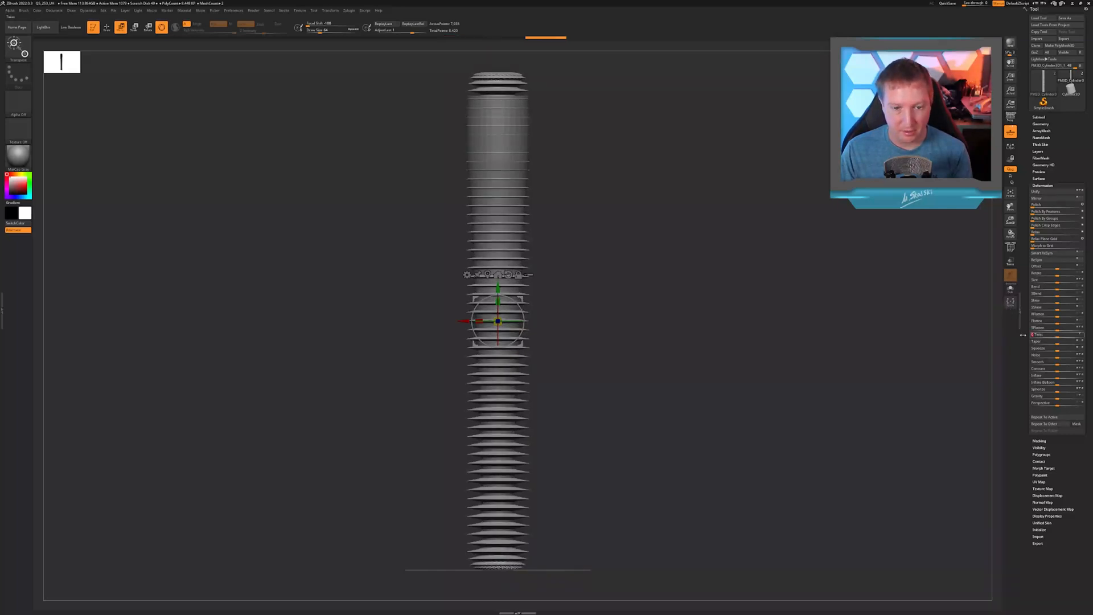
# Leave the transform gizmo and choose the TrimRect brush as the active selection brush, accepting its note
pyautogui.moveTo(853, 308)
pyautogui.mouseDown()
pyautogui.moveTo(859, 325)
pyautogui.moveTo(856, 313)
pyautogui.mouseUp()
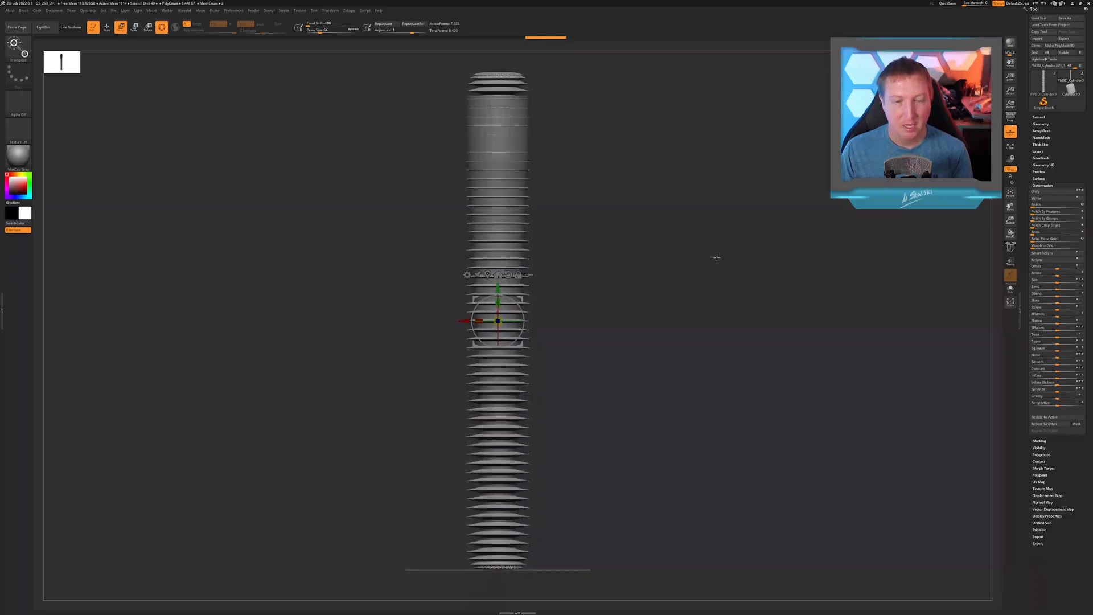
pyautogui.click(106, 27)
pyautogui.click(18, 50)
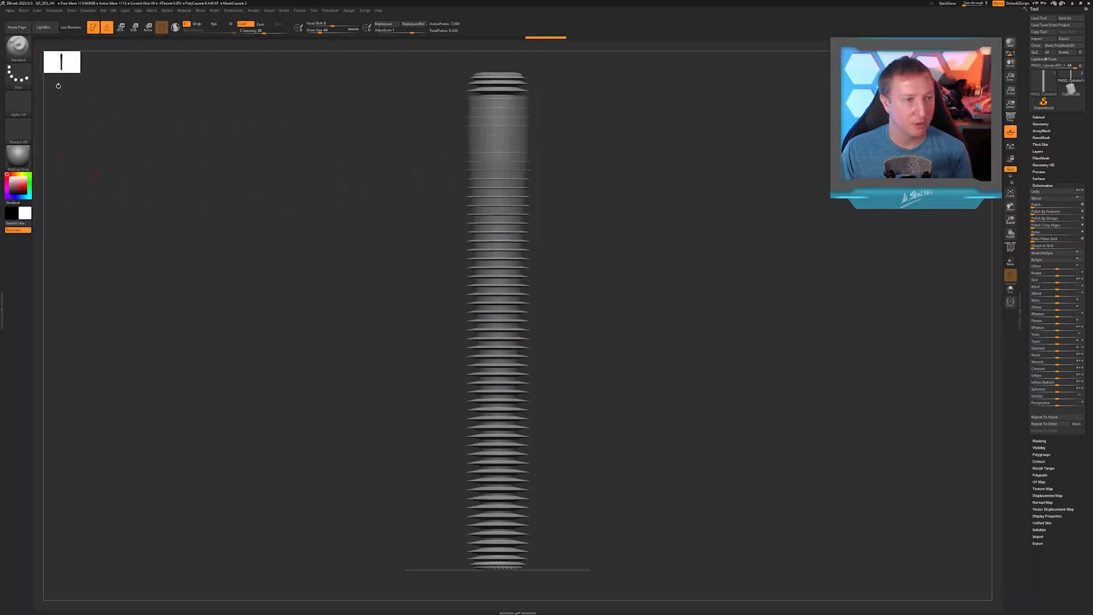
pyautogui.click(19, 51)
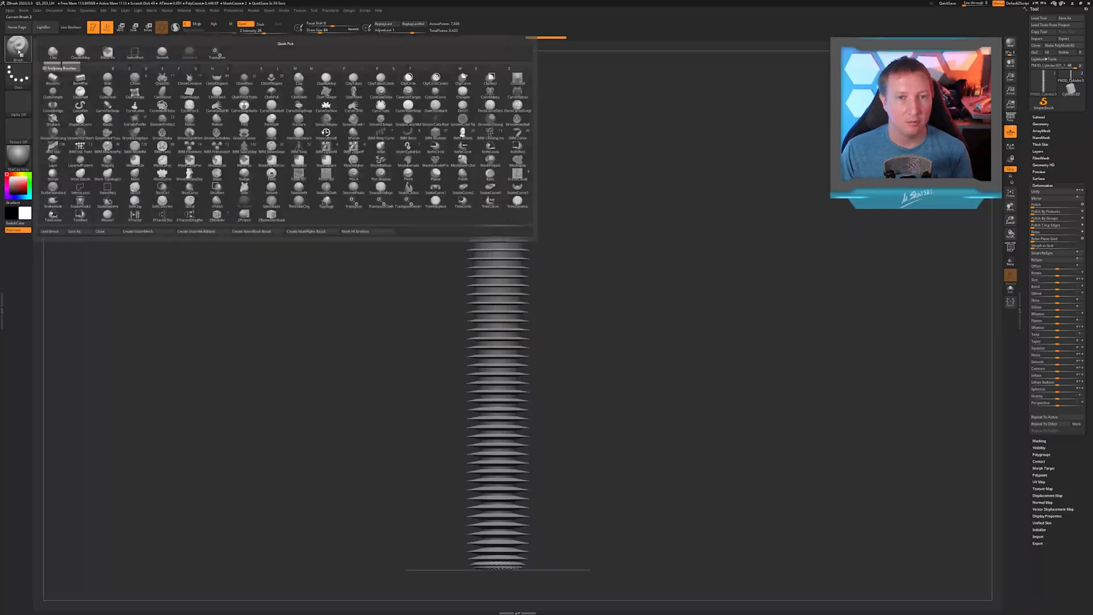
pyautogui.click(18, 50)
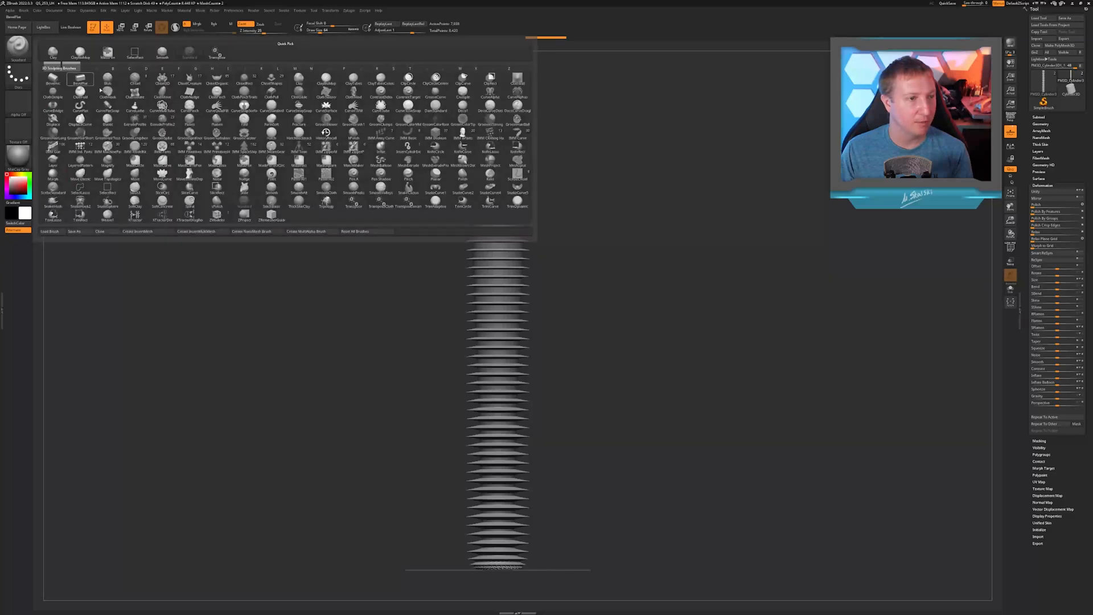
pyautogui.click(80, 216)
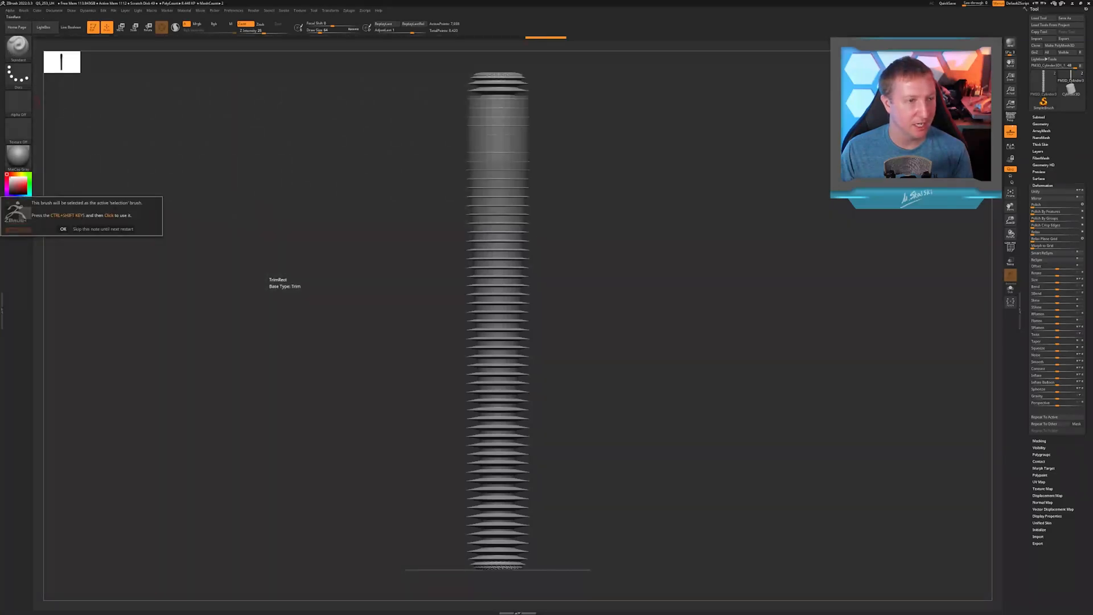
pyautogui.click(63, 229)
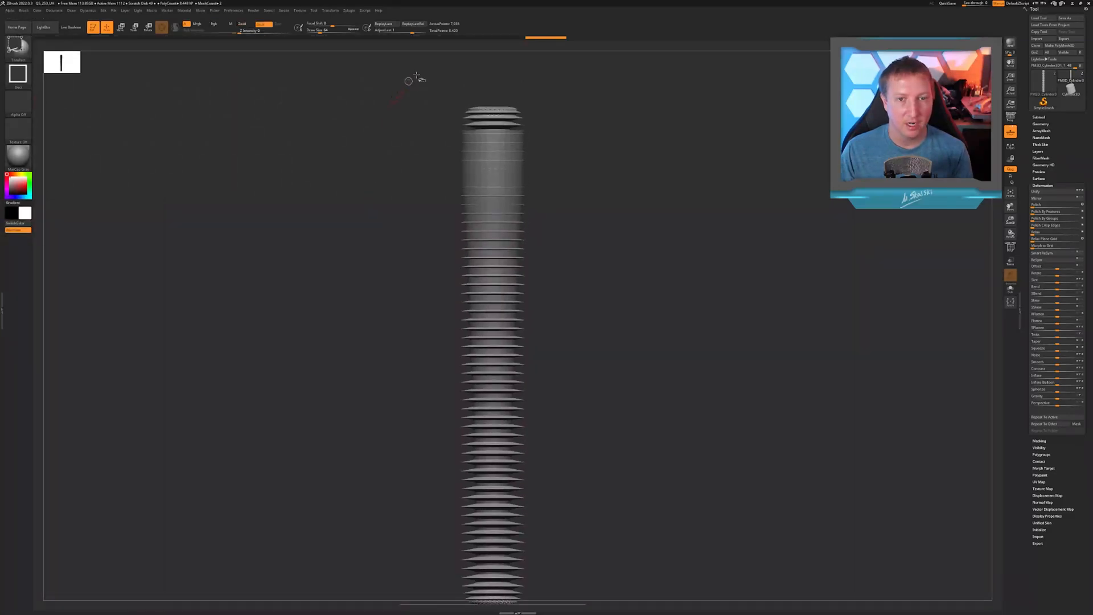
# Trim off the threaded cylinder's capped top end and its uneven bottom end with rectangular cuts
pyautogui.moveTo(423, 62)
pyautogui.keyDown('ctrl'); pyautogui.keyDown('shift'); pyautogui.mouseDown()
pyautogui.moveTo(532, 106)
pyautogui.moveTo(563, 131)
pyautogui.mouseUp(); pyautogui.keyUp('shift'); pyautogui.keyUp('ctrl')
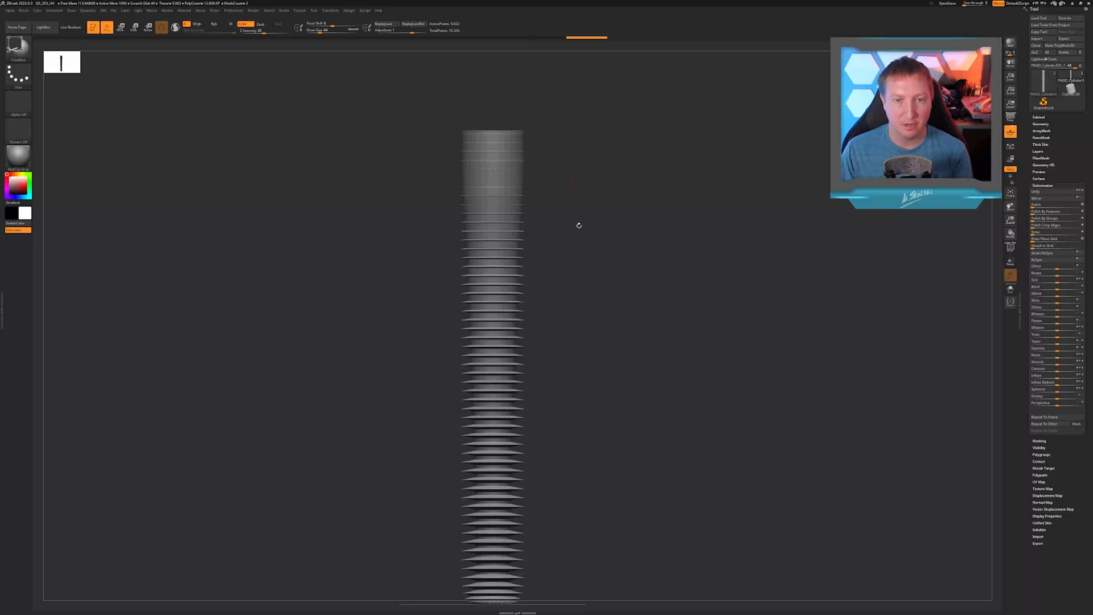
pyautogui.keyDown('ctrl'); pyautogui.keyDown('shift'); pyautogui.moveTo(576, 516); pyautogui.dragTo(429, 447); pyautogui.keyUp('shift'); pyautogui.keyUp('ctrl')
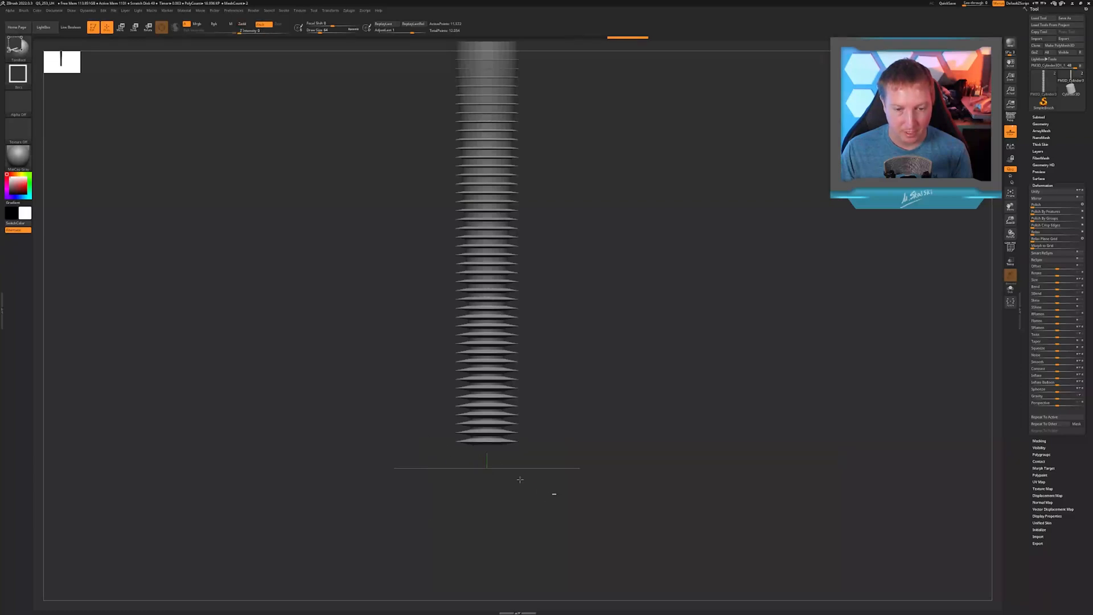
pyautogui.keyDown('ctrl'); pyautogui.keyDown('shift'); pyautogui.moveTo(556, 495); pyautogui.dragTo(438, 435); pyautogui.keyUp('shift'); pyautogui.keyUp('ctrl')
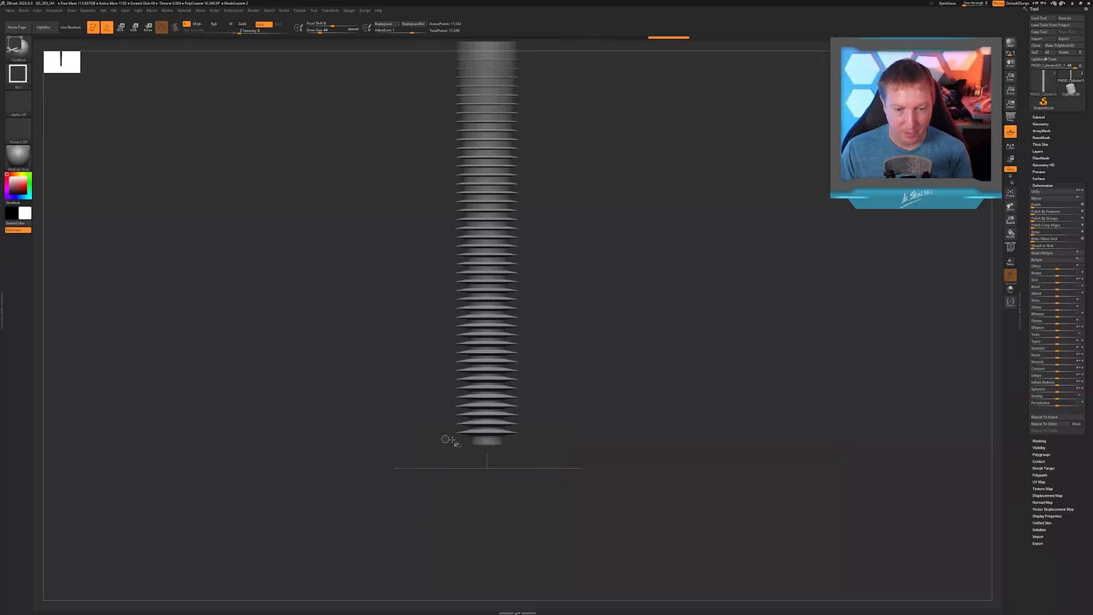
pyautogui.keyDown('alt'); pyautogui.moveTo(603, 466); pyautogui.dragTo(599, 489); pyautogui.keyUp('alt')
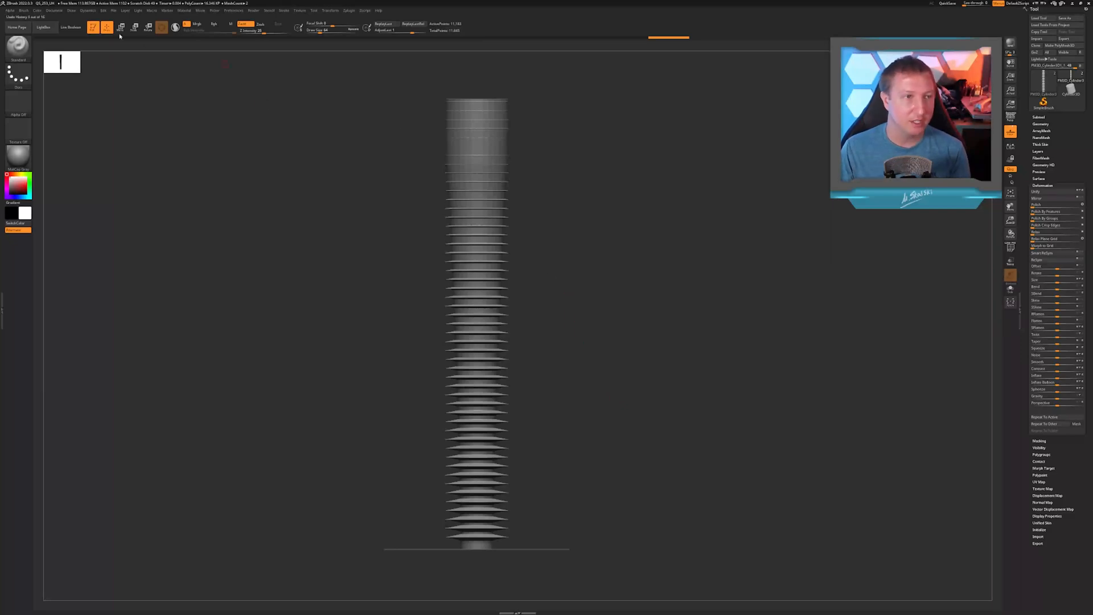
# Apply the Skew deformer to slant the thread ridges slightly, comparing their angle with the Acutrak screw brochure
pyautogui.press('w')
pyautogui.click(446, 277)
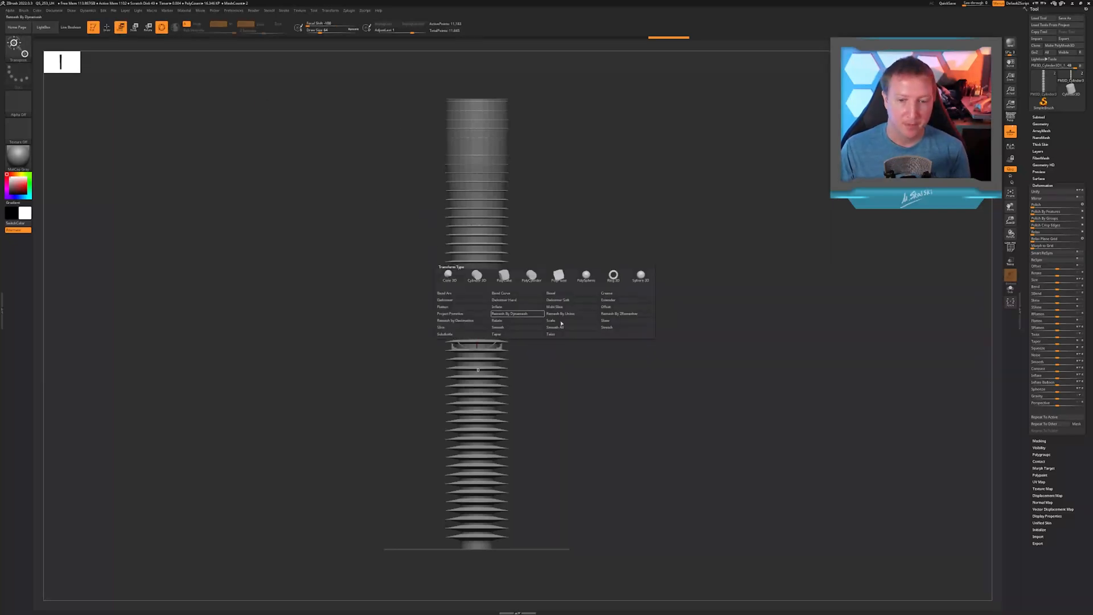
pyautogui.click(608, 321)
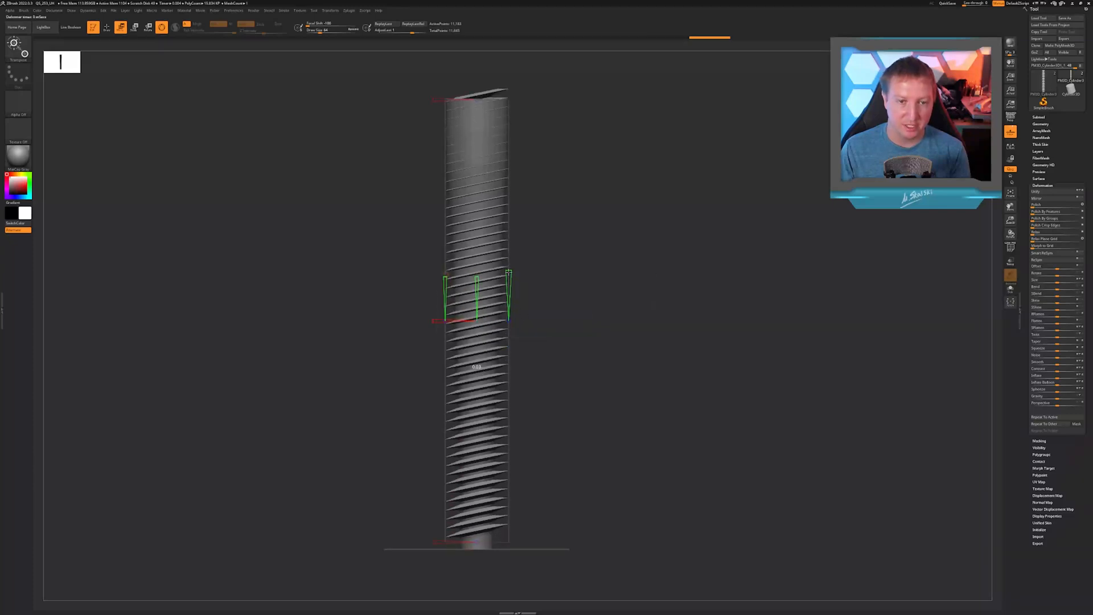
pyautogui.moveTo(509, 272); pyautogui.dragTo(508, 273)
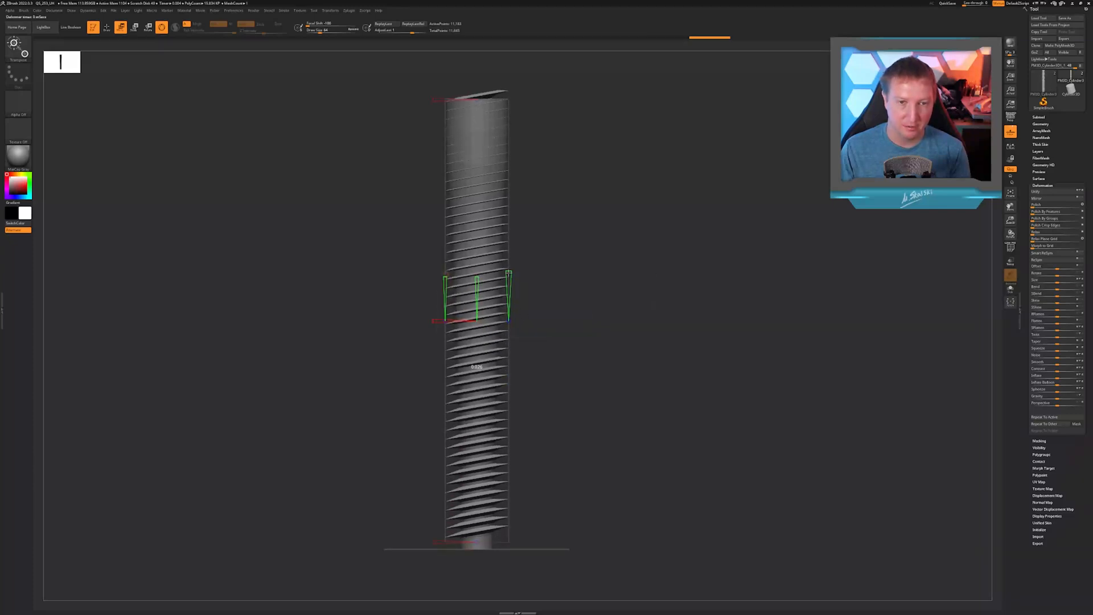
pyautogui.hotkey('alt', 'Tab')
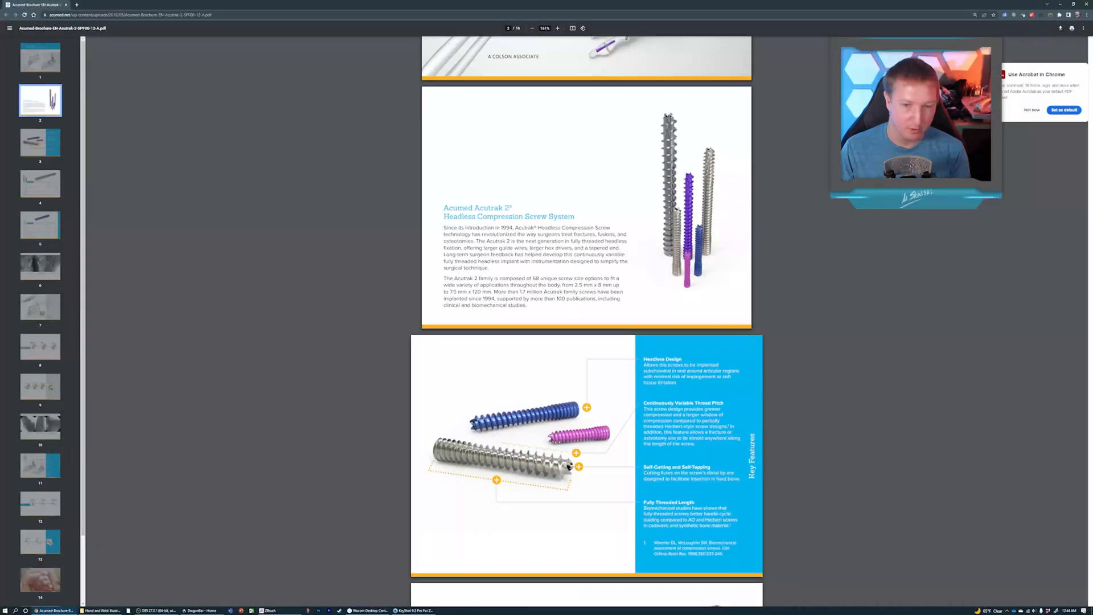
pyautogui.hotkey('alt', 'Tab')
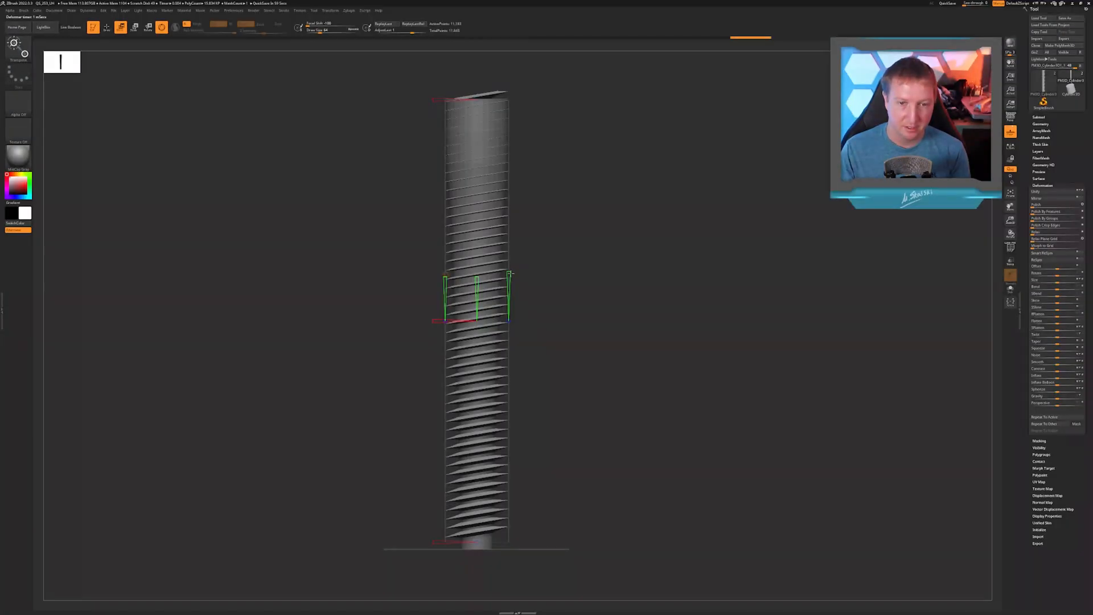
pyautogui.moveTo(511, 274); pyautogui.dragTo(509, 276)
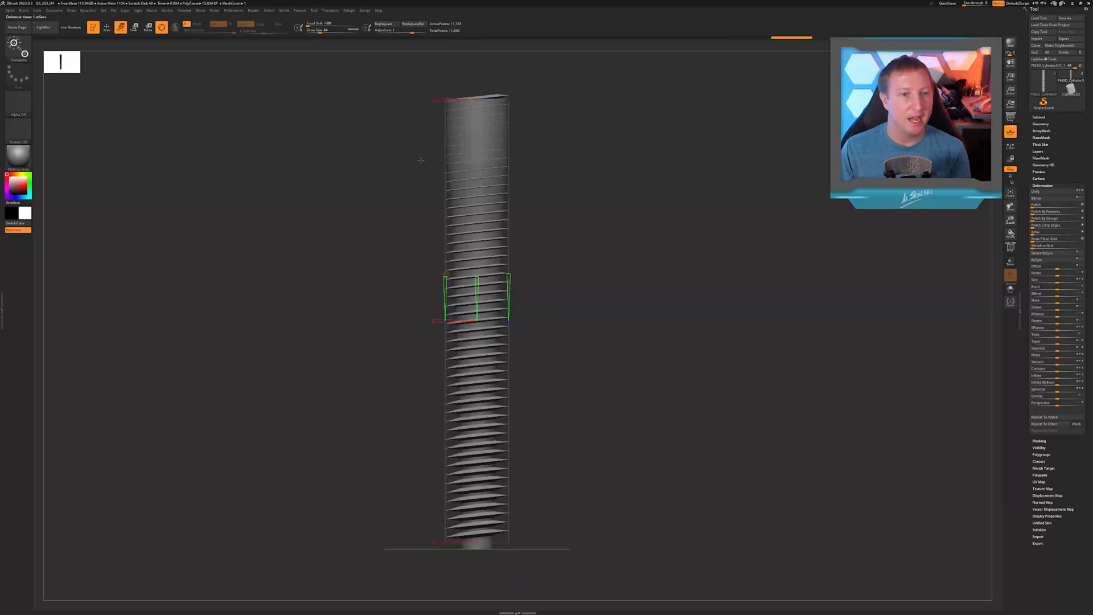
# Apply the Bend Curve deformer to the threaded cylinder and move its upper curve point slightly upward
pyautogui.click(446, 274)
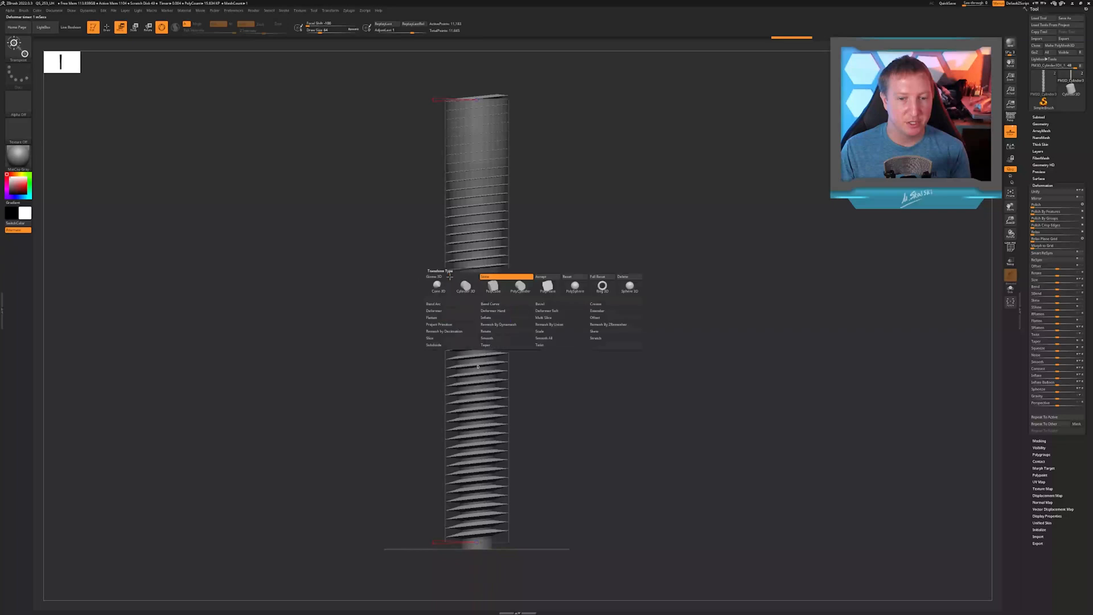
pyautogui.click(488, 304)
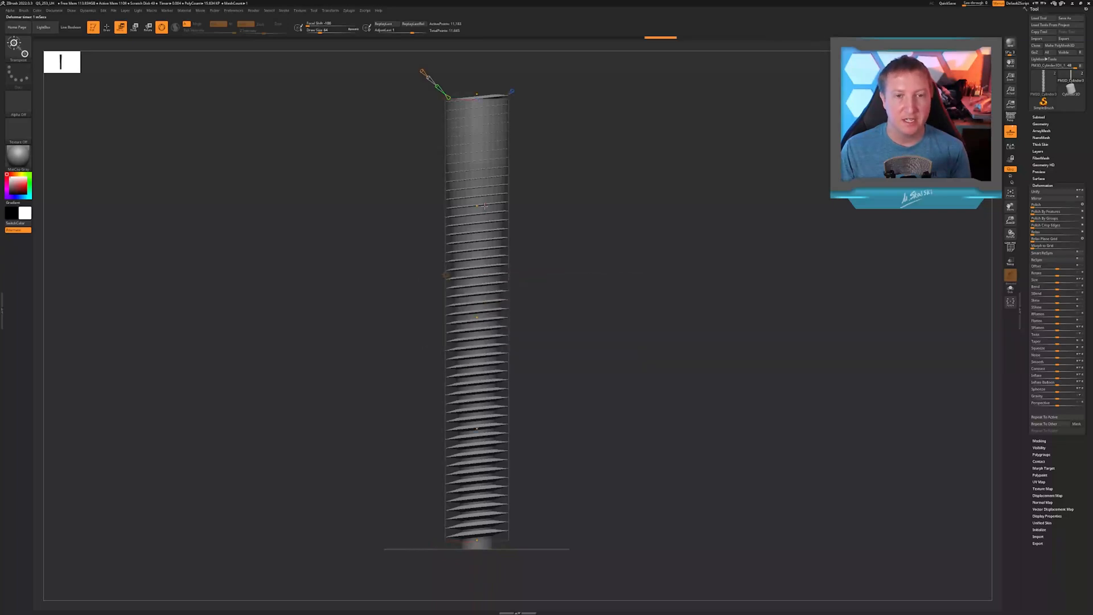
pyautogui.moveTo(477, 205); pyautogui.dragTo(476, 181)
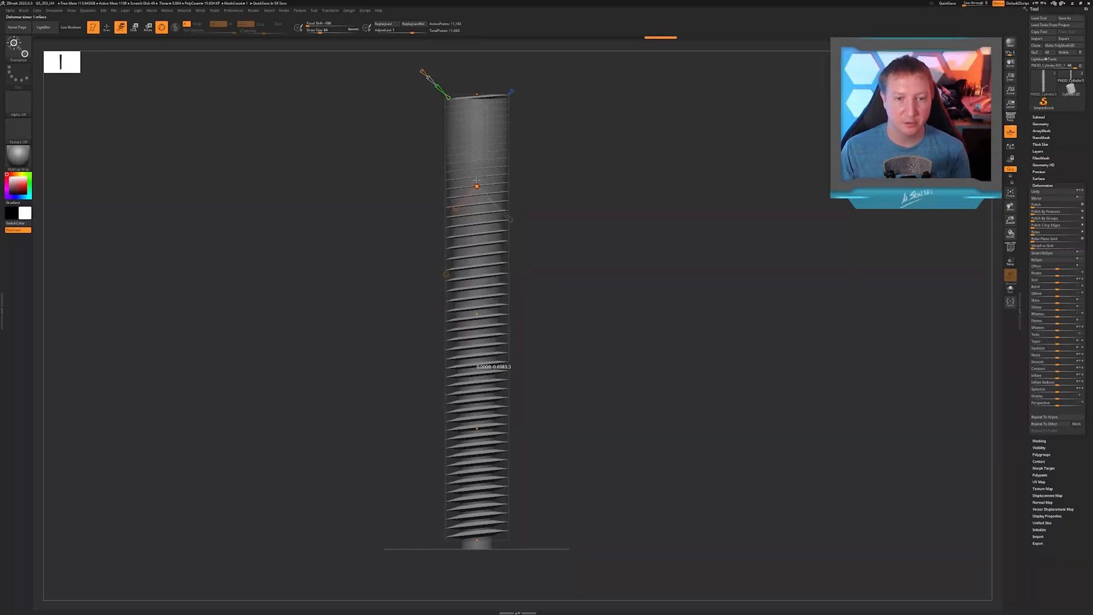
pyautogui.moveTo(476, 181); pyautogui.dragTo(476, 180)
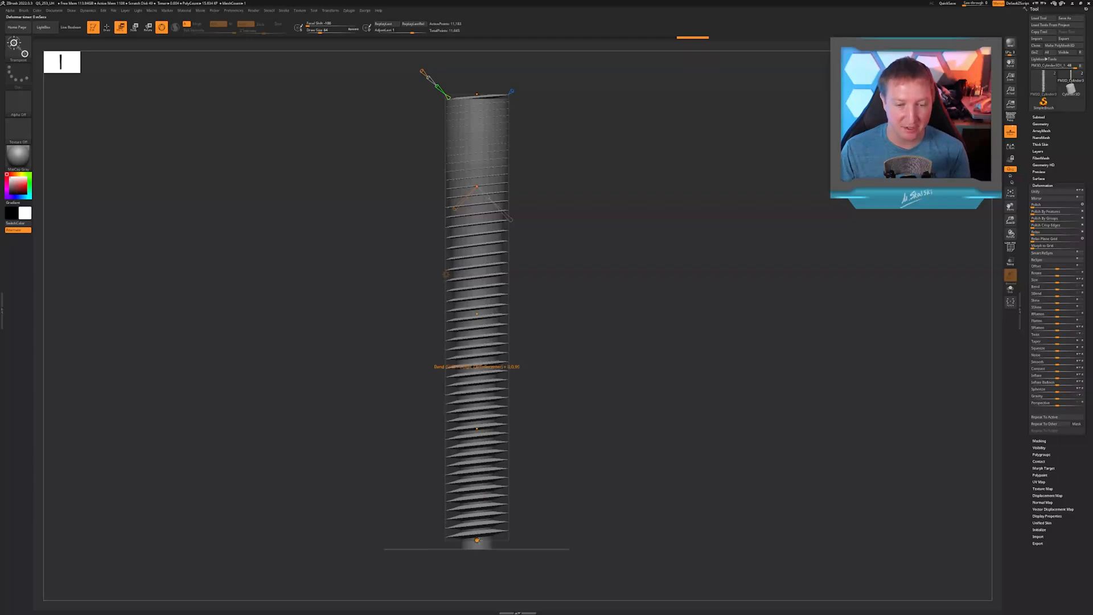
# Pull the bottom curve point downward to widen the lower thread spacing, and lower the curve point above it slightly
pyautogui.keyDown('alt'); pyautogui.moveTo(573, 538); pyautogui.dragTo(586, 455); pyautogui.keyUp('alt')
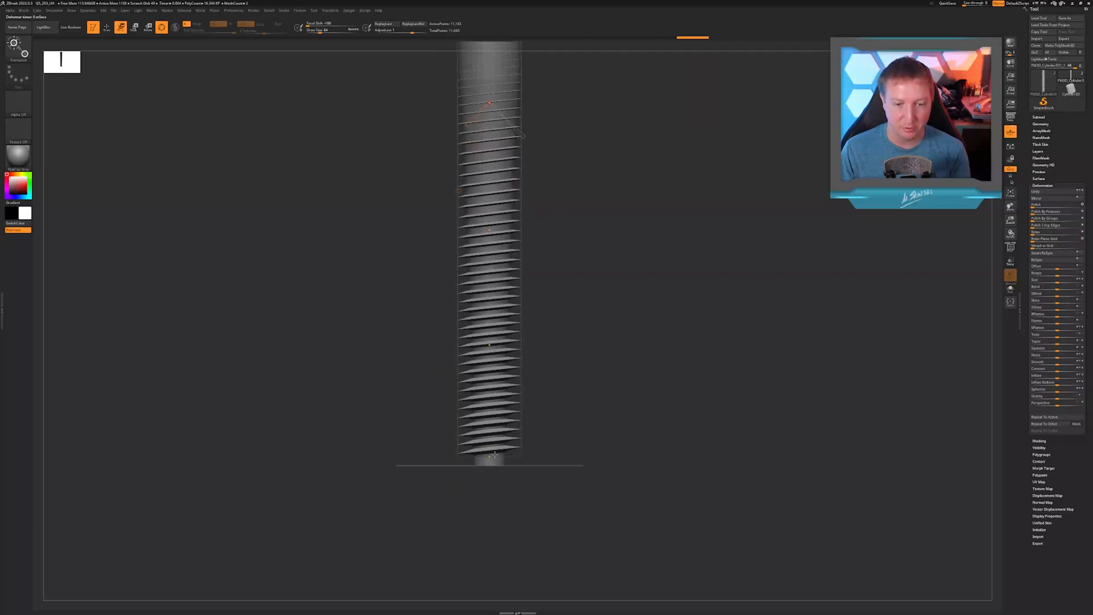
pyautogui.moveTo(494, 455); pyautogui.dragTo(491, 545)
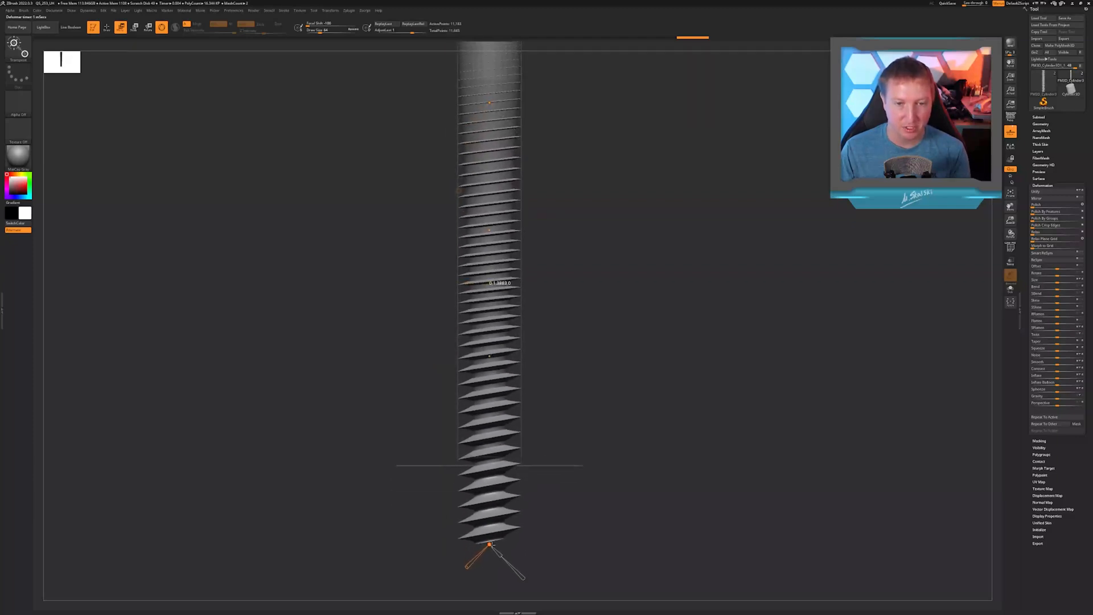
pyautogui.moveTo(491, 357); pyautogui.dragTo(491, 364)
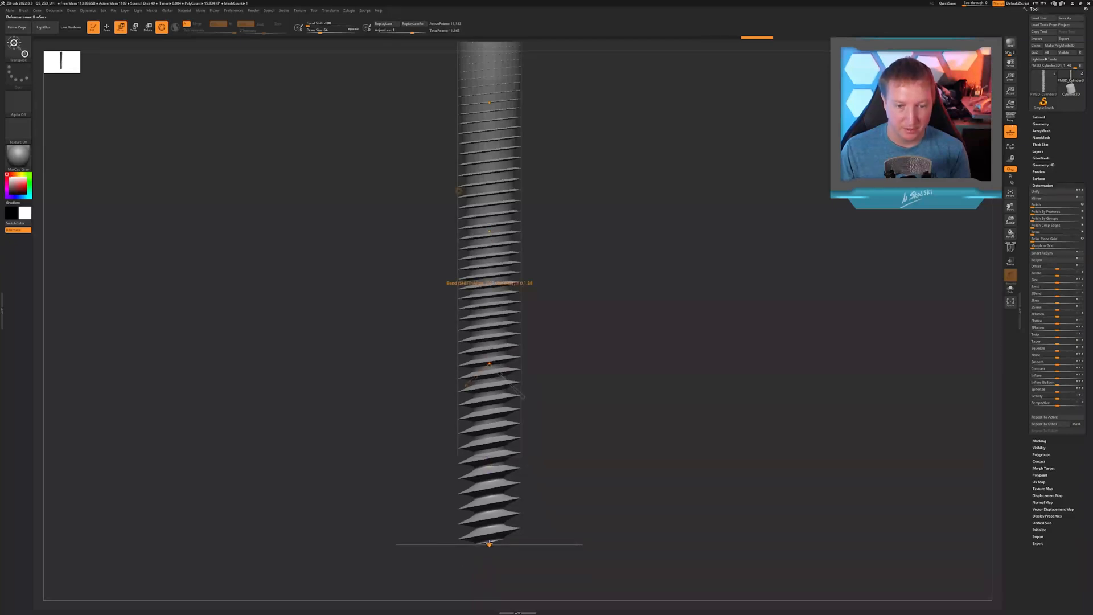
pyautogui.moveTo(489, 544); pyautogui.dragTo(490, 562)
pyautogui.moveTo(489, 365); pyautogui.dragTo(490, 367)
# Lower the curve point above the bottom end further and extend the bottom end again to even out the increasing thread pitch
pyautogui.keyDown('alt'); pyautogui.moveTo(557, 292); pyautogui.dragTo(556, 351); pyautogui.keyUp('alt')
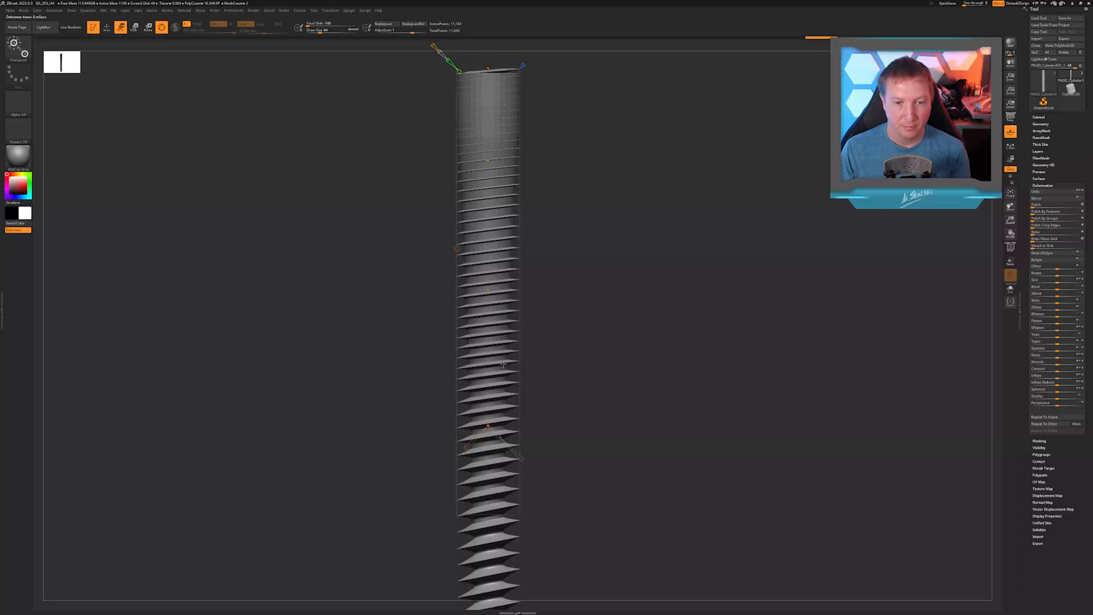
pyautogui.moveTo(492, 431); pyautogui.dragTo(495, 465)
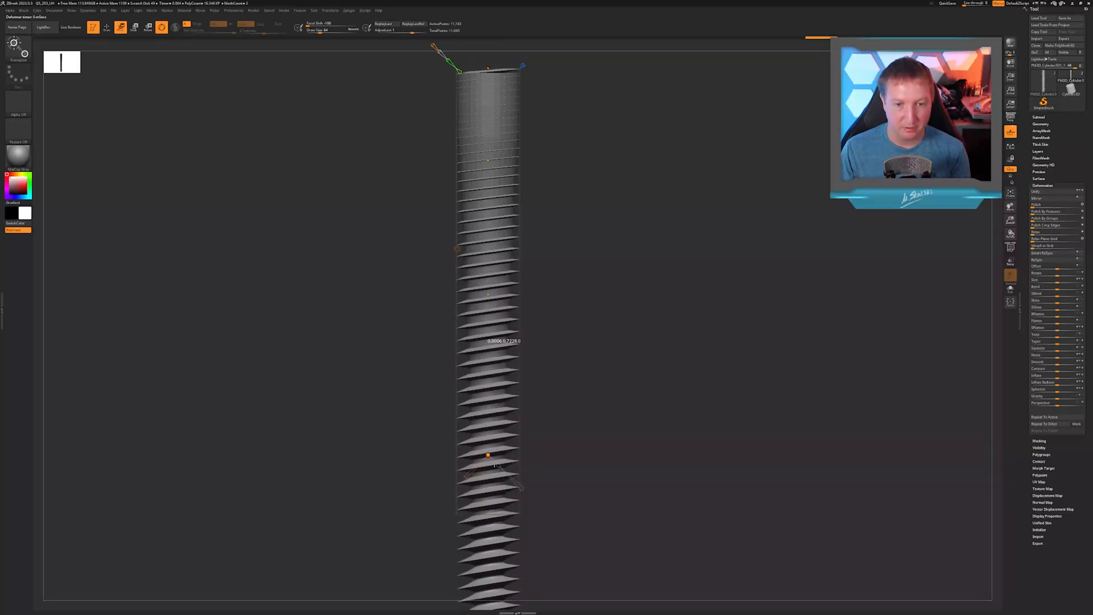
pyautogui.keyDown('alt'); pyautogui.moveTo(542, 488); pyautogui.dragTo(550, 407); pyautogui.keyUp('alt')
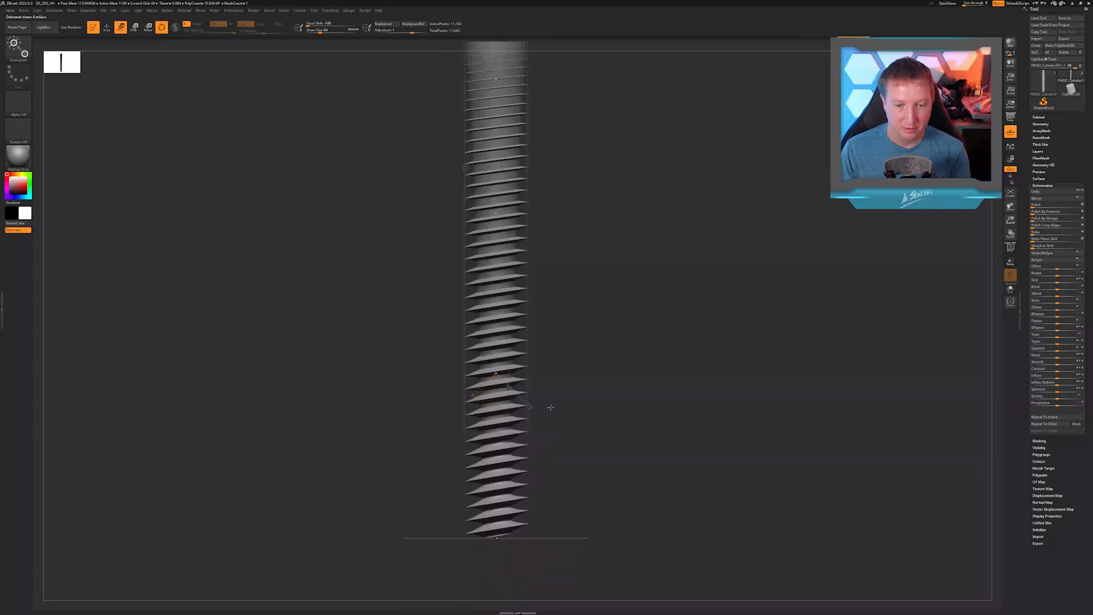
pyautogui.moveTo(501, 544); pyautogui.dragTo(497, 587)
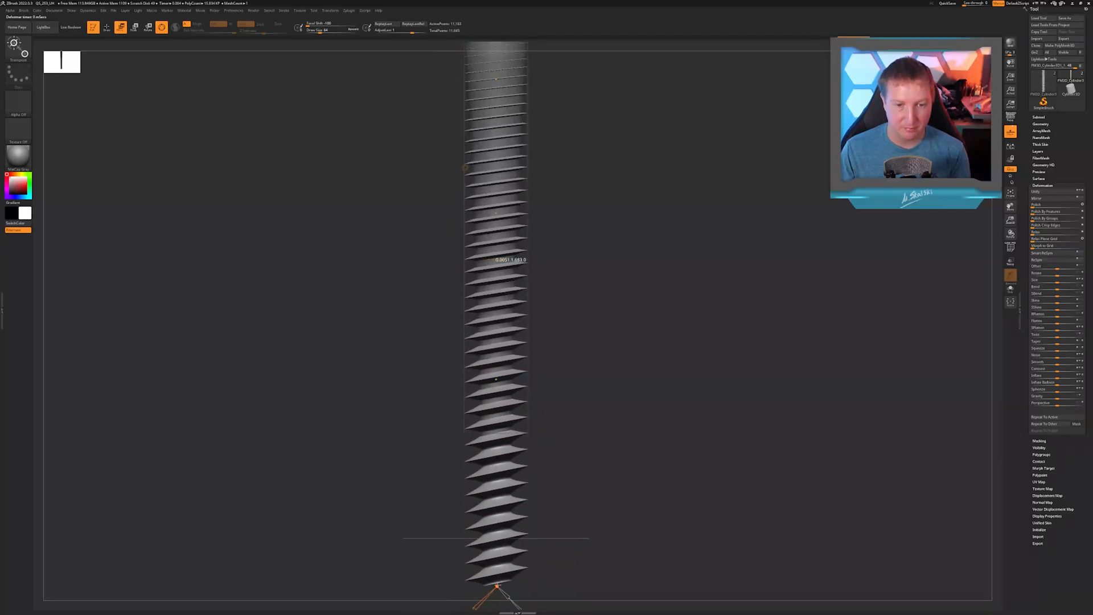
pyautogui.keyDown('alt'); pyautogui.moveTo(569, 456); pyautogui.dragTo(557, 555); pyautogui.keyUp('alt')
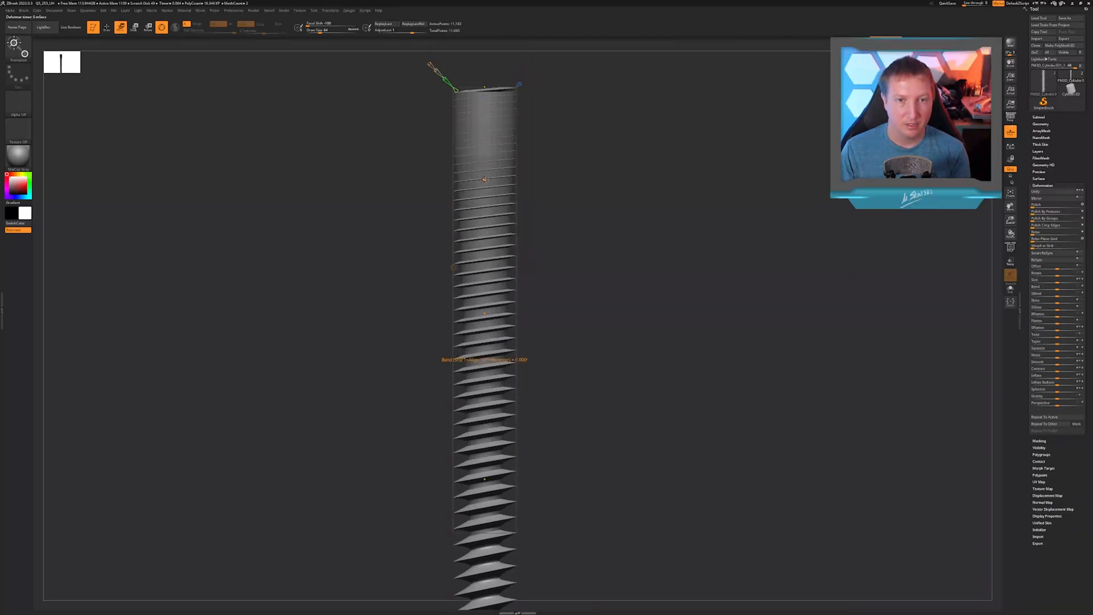
pyautogui.moveTo(561, 195)
pyautogui.mouseDown()
pyautogui.moveTo(561, 221)
pyautogui.moveTo(576, 211)
pyautogui.mouseUp()
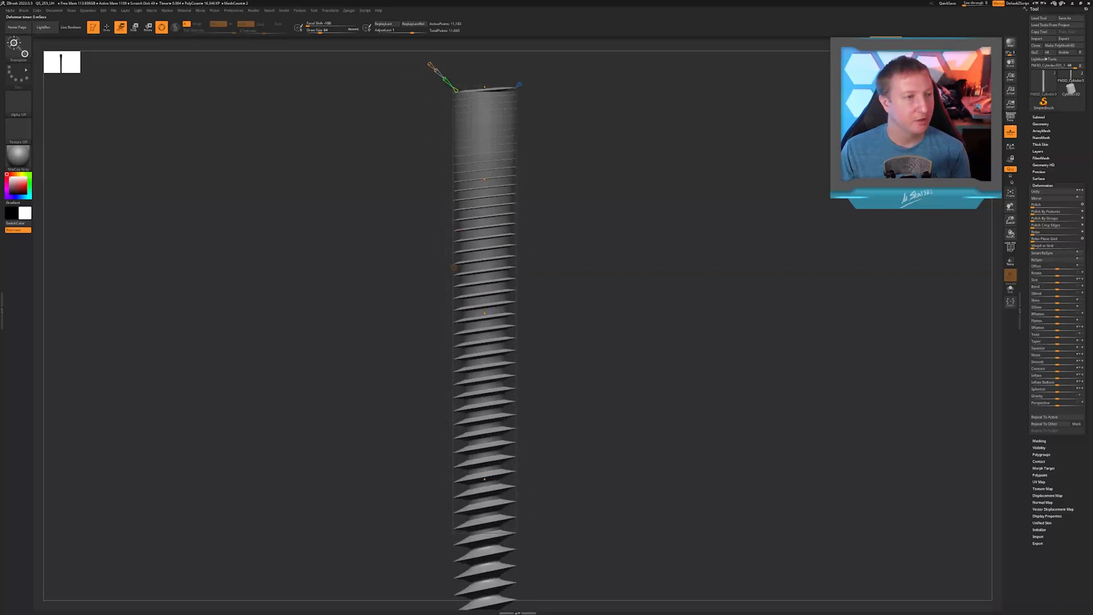
# Leave the deformer and trim off the slanted top end of the threaded cylinder
pyautogui.press('q')
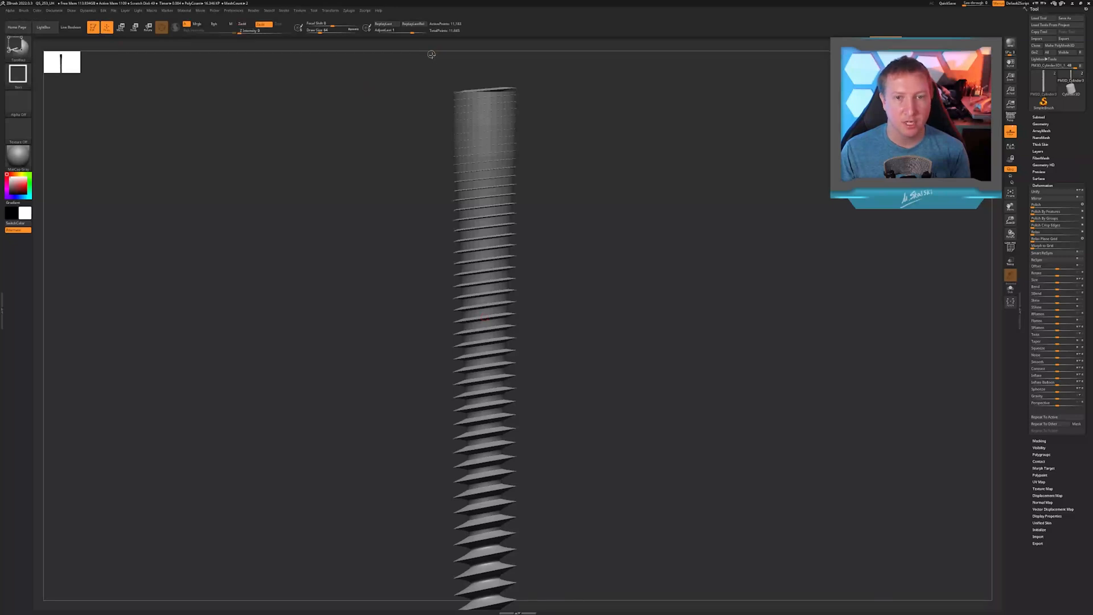
pyautogui.keyDown('ctrl'); pyautogui.keyDown('shift'); pyautogui.moveTo(432, 55); pyautogui.dragTo(538, 96); pyautogui.keyUp('shift'); pyautogui.keyUp('ctrl')
pyautogui.keyDown('alt'); pyautogui.moveTo(571, 200); pyautogui.dragTo(588, 105); pyautogui.keyUp('alt')
# Trim away the excess lower section of the threads, undoing the first cut and repeating it with a new rectangle
pyautogui.keyDown('ctrl'); pyautogui.keyDown('shift'); pyautogui.moveTo(561, 559); pyautogui.dragTo(400, 335); pyautogui.keyUp('shift'); pyautogui.keyUp('ctrl')
pyautogui.hotkey('ctrl', 'z')
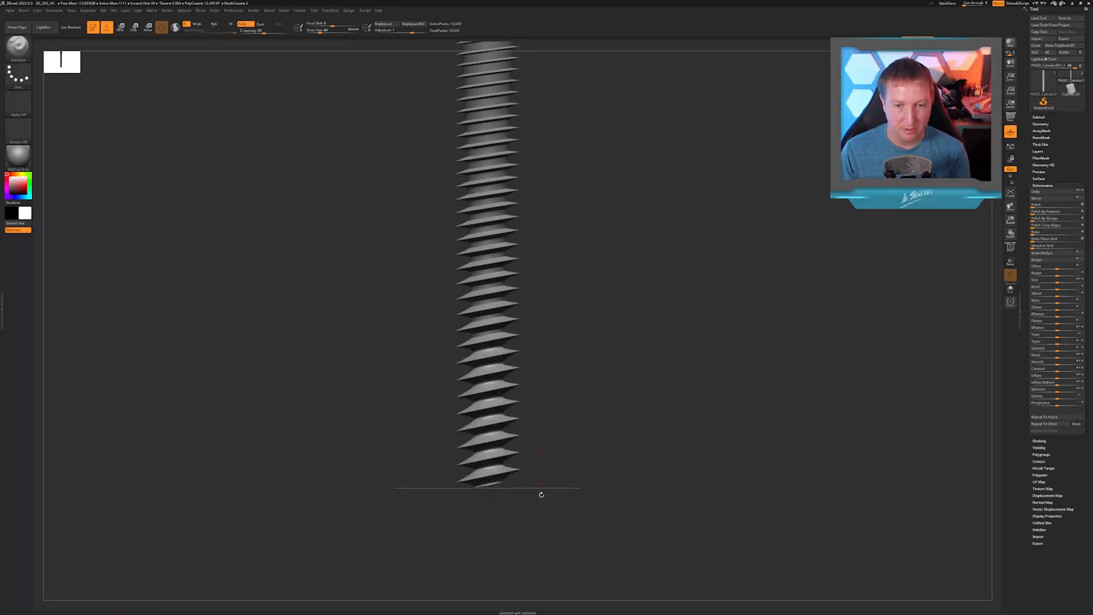
pyautogui.moveTo(539, 538)
pyautogui.keyDown('ctrl'); pyautogui.keyDown('shift'); pyautogui.mouseDown()
pyautogui.moveTo(436, 398)
pyautogui.moveTo(410, 340)
pyautogui.mouseUp(); pyautogui.keyUp('shift'); pyautogui.keyUp('ctrl')
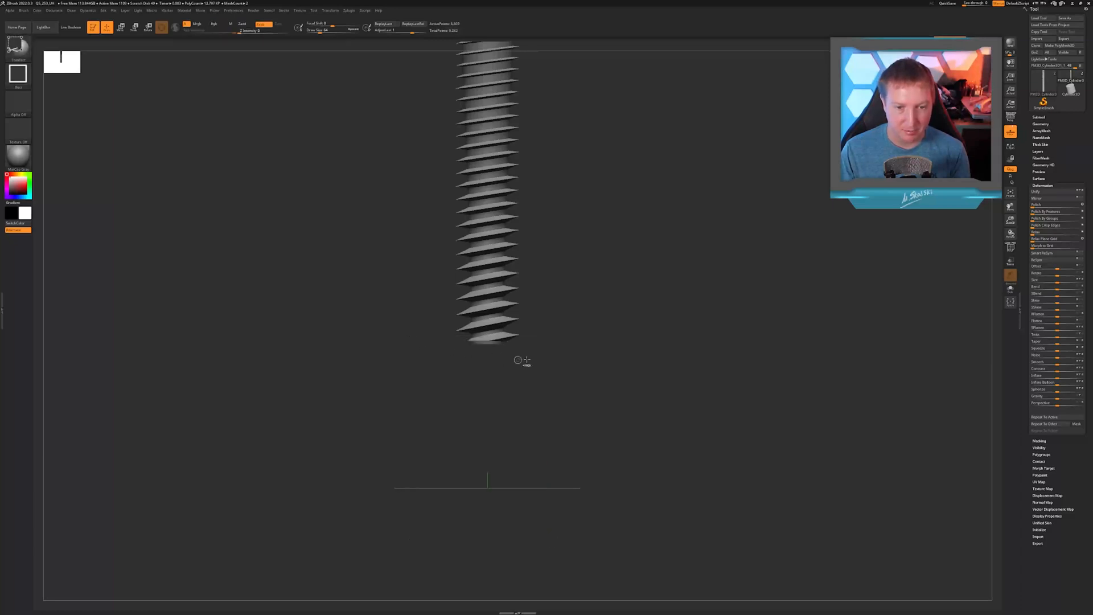
pyautogui.moveTo(520, 361)
pyautogui.mouseDown()
pyautogui.moveTo(576, 317)
pyautogui.moveTo(569, 366)
pyautogui.mouseUp()
pyautogui.keyDown('alt'); pyautogui.moveTo(598, 273); pyautogui.dragTo(576, 502); pyautogui.keyUp('alt')
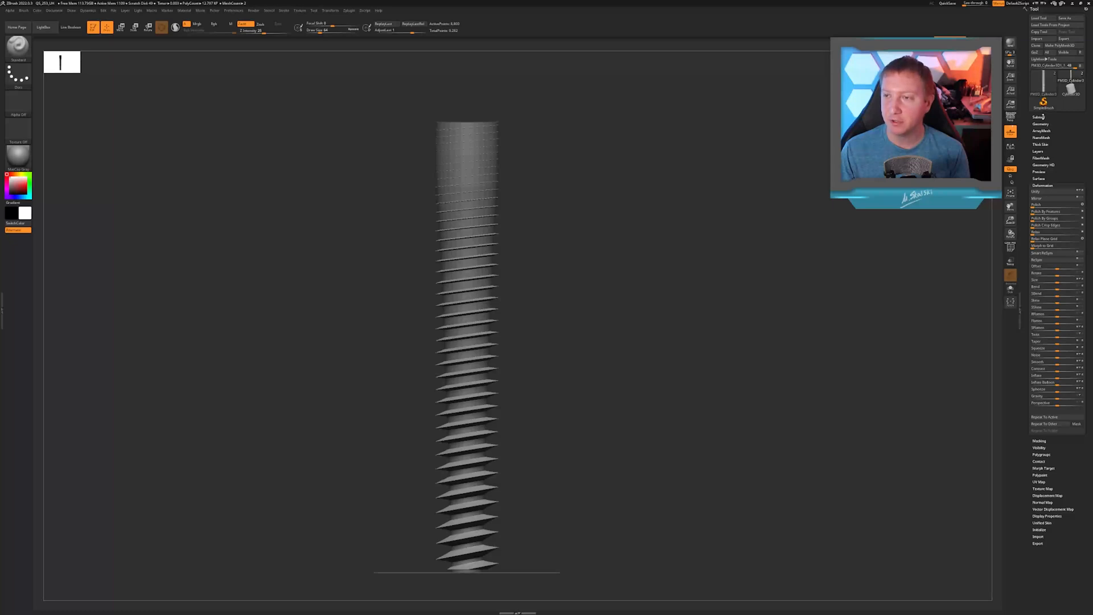
# Merge the visible thread and shaft subtools into one mesh and switch to the merged tool
pyautogui.click(1043, 117)
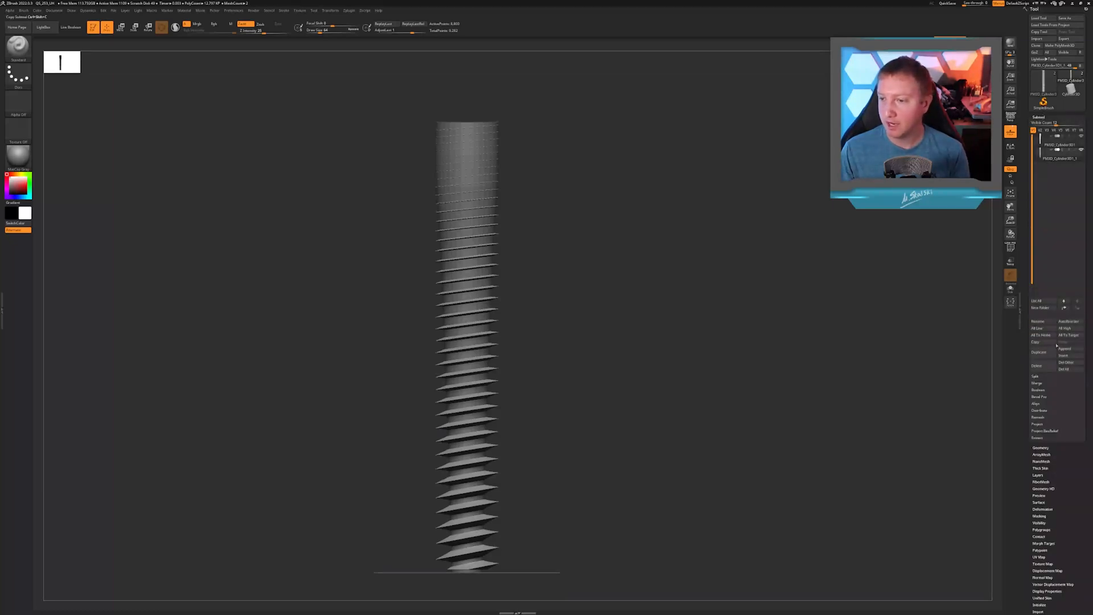
pyautogui.click(1044, 384)
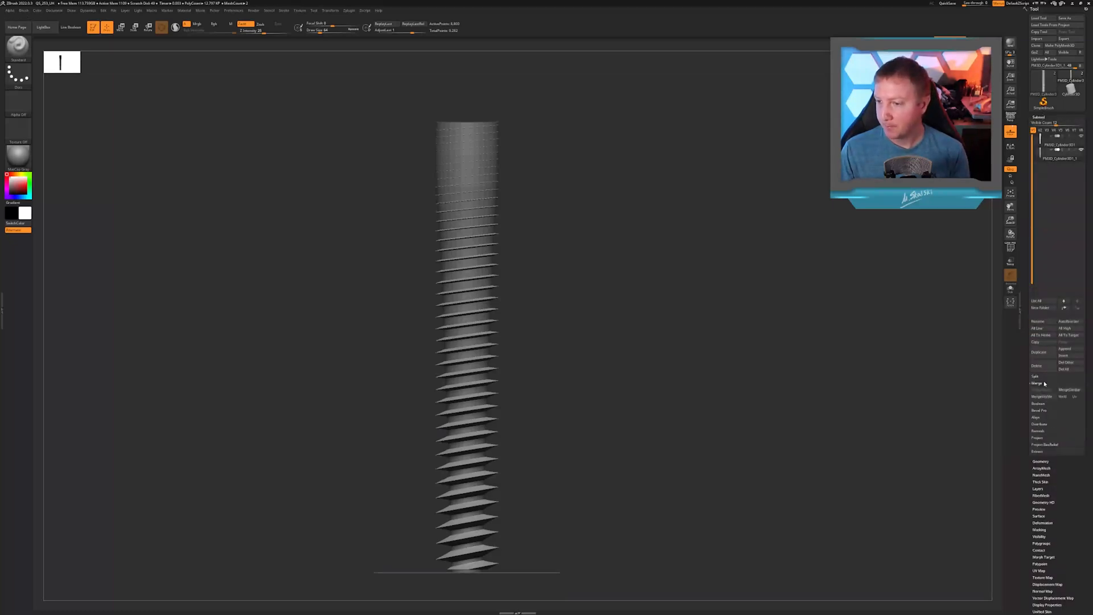
pyautogui.click(1050, 395)
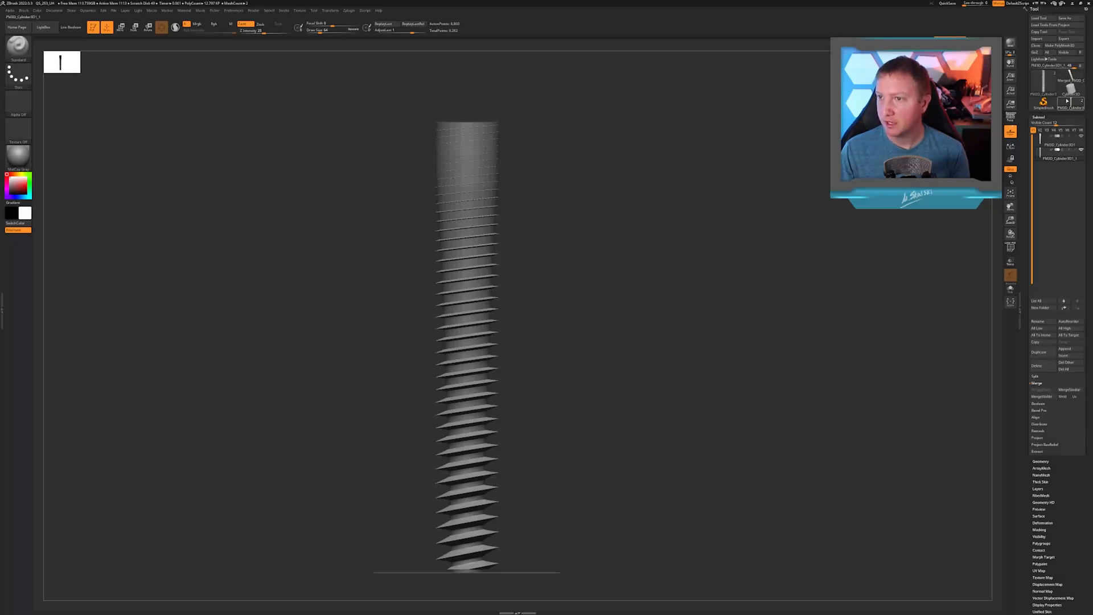
pyautogui.click(1072, 74)
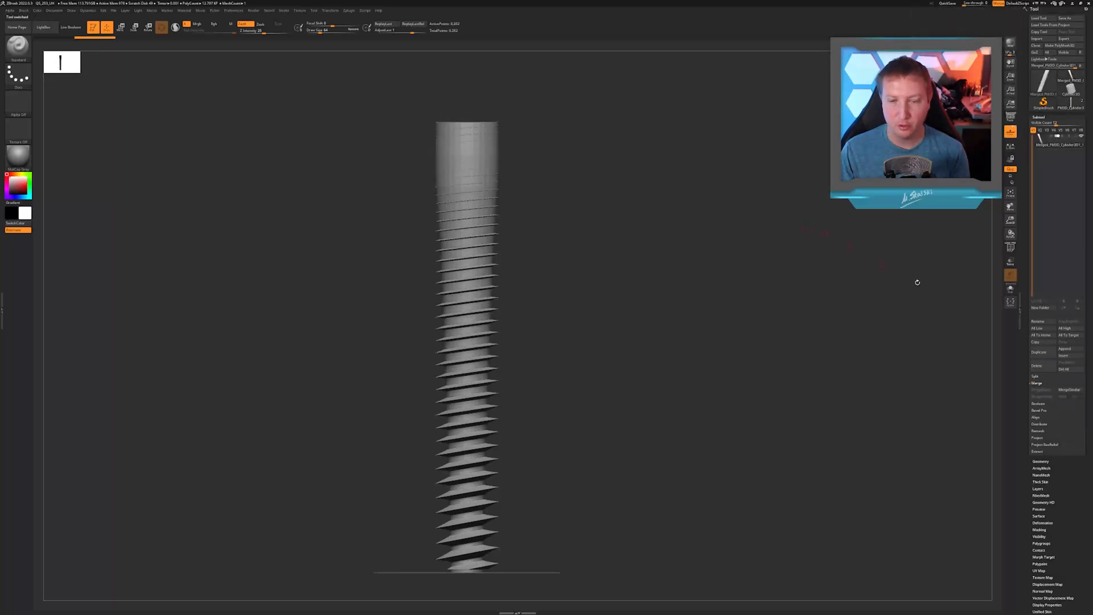
# DynaMesh the merged screw, undoing the first pass and repeating it at a higher resolution
pyautogui.click(1042, 462)
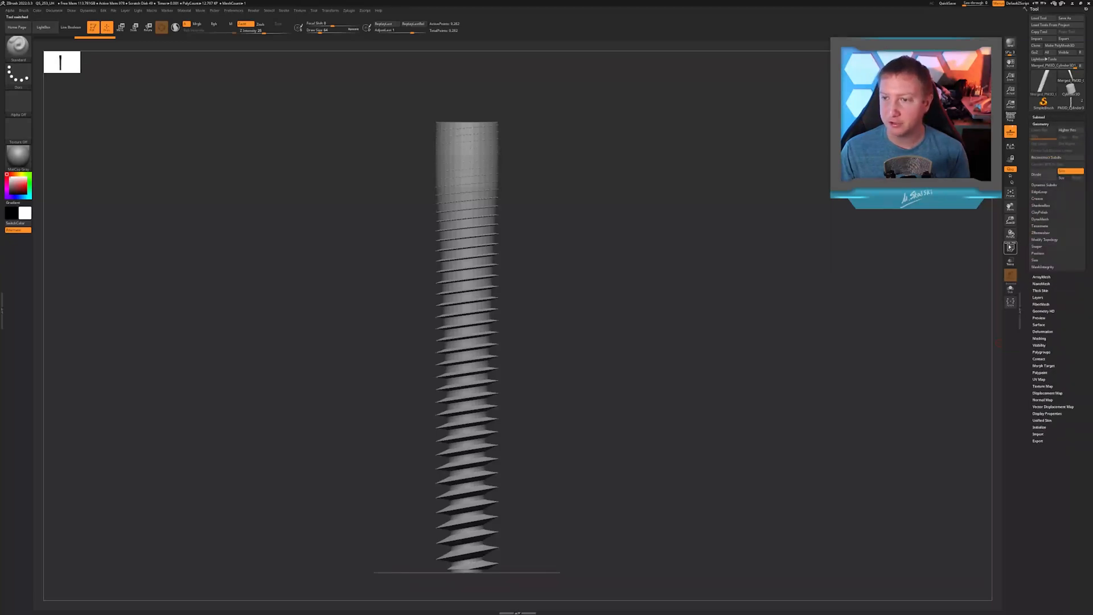
pyautogui.click(1011, 247)
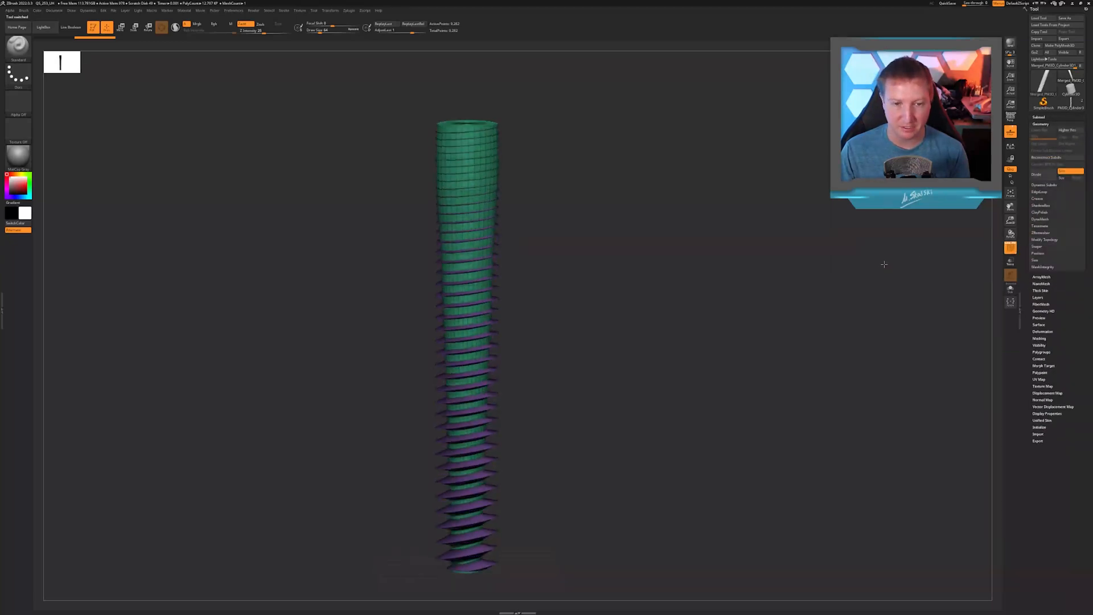
pyautogui.click(1011, 248)
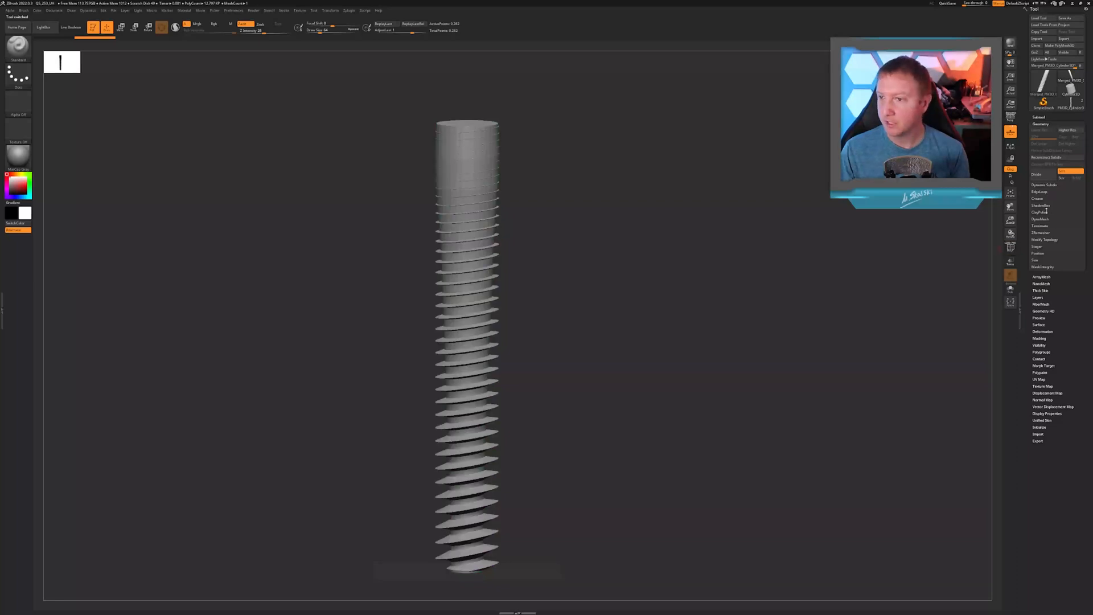
pyautogui.click(1040, 219)
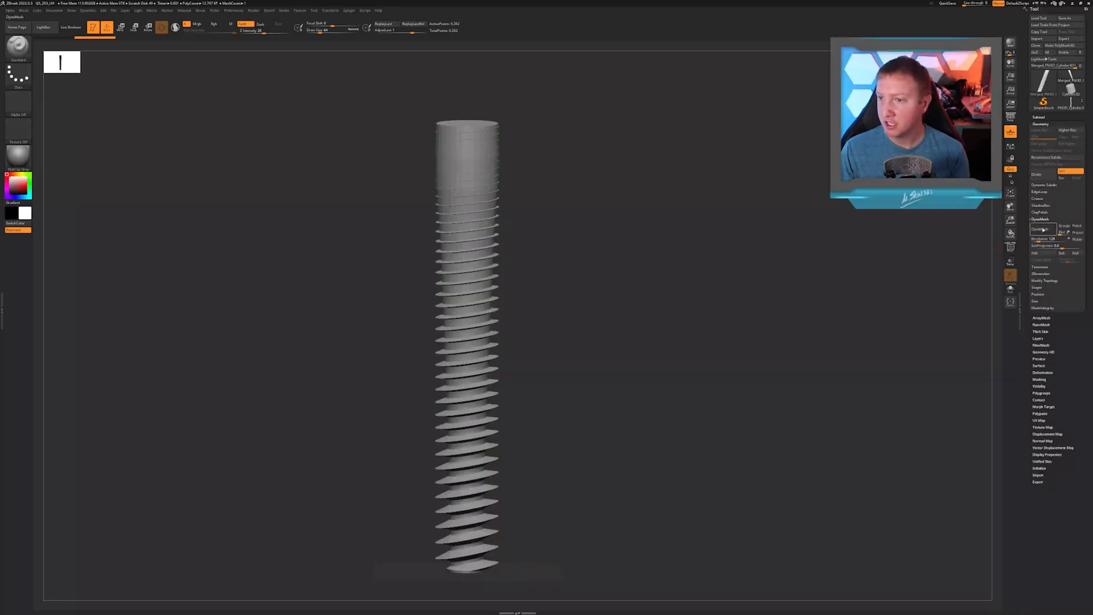
pyautogui.click(1042, 229)
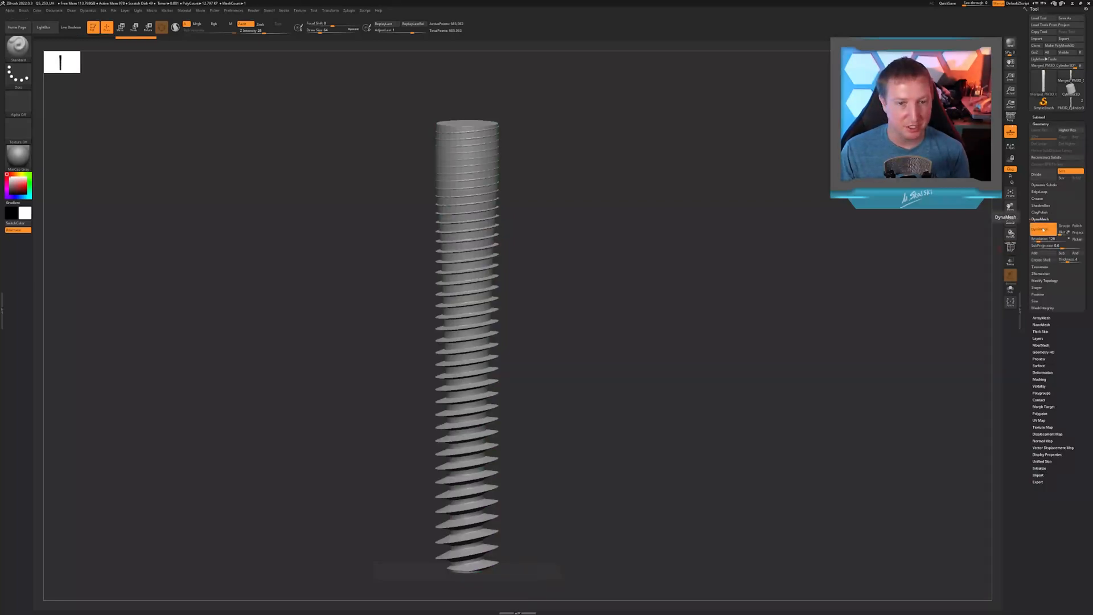
pyautogui.hotkey('ctrl', 'z')
pyautogui.moveTo(1038, 240); pyautogui.dragTo(1040, 239)
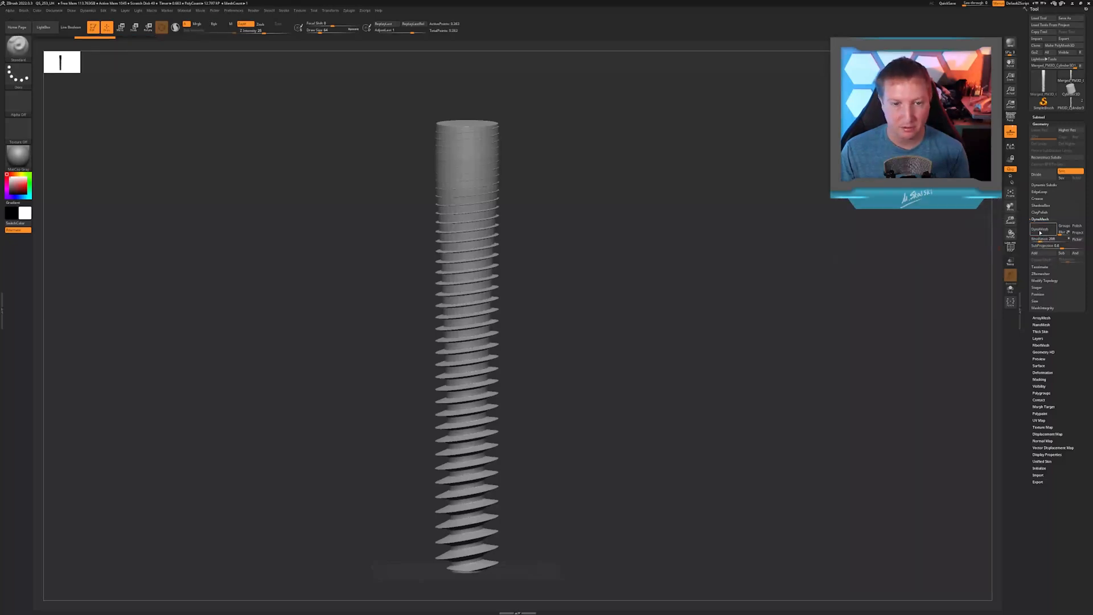
pyautogui.click(1039, 230)
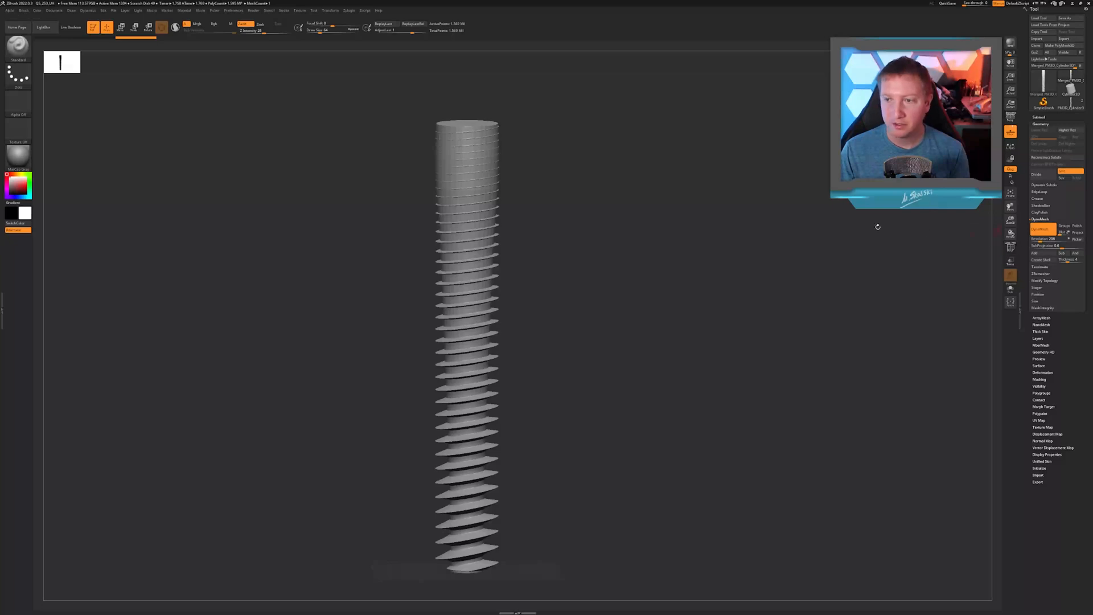
# Scale the merged screw down uniformly to about half its size
pyautogui.moveTo(878, 227); pyautogui.dragTo(844, 224)
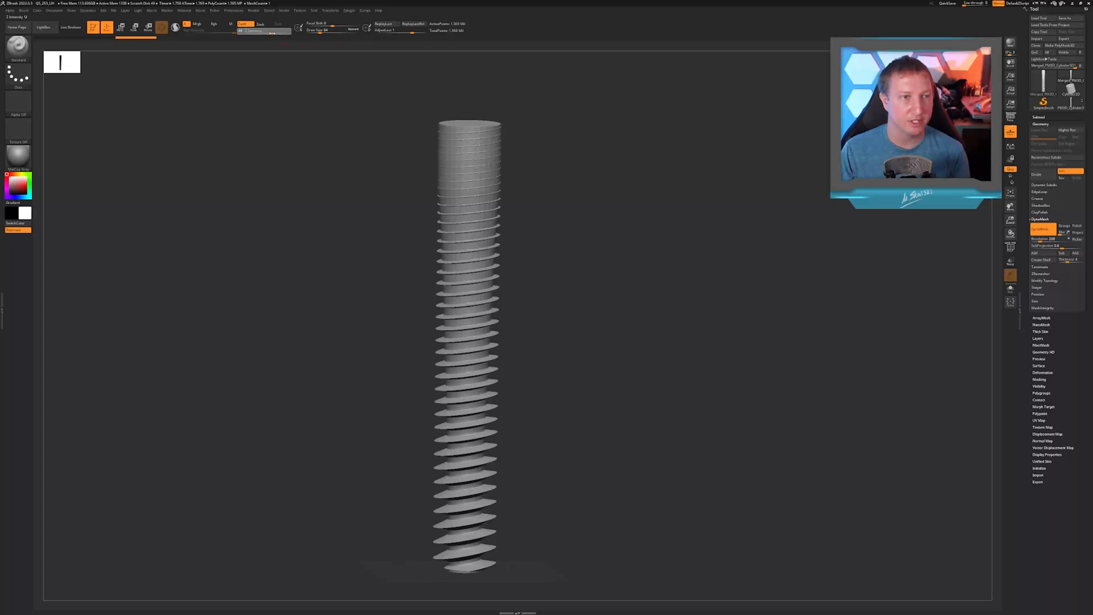
pyautogui.press('w')
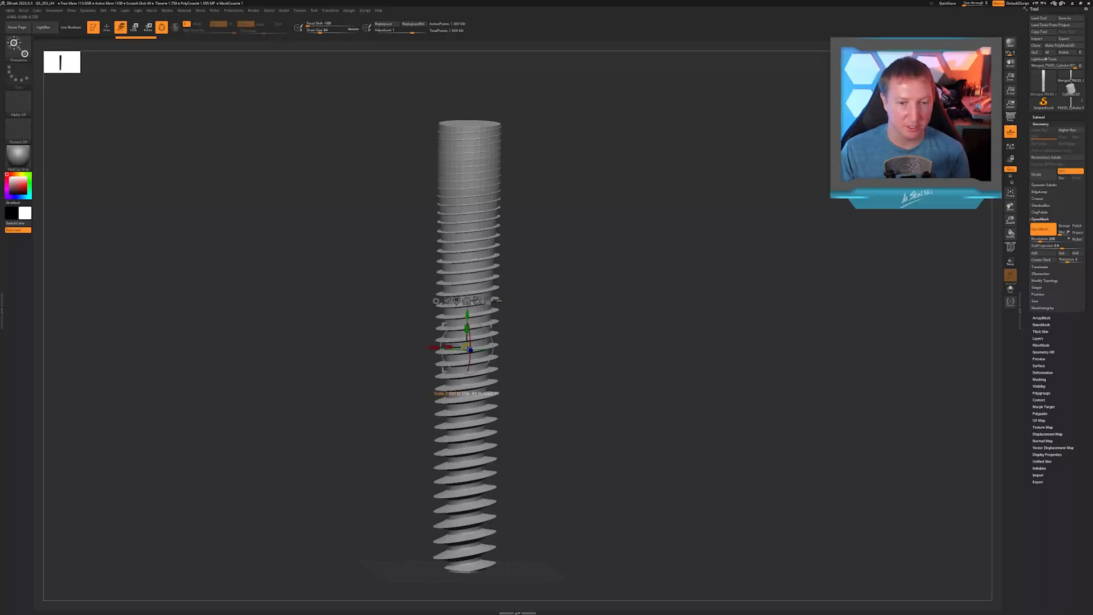
pyautogui.moveTo(466, 347); pyautogui.dragTo(548, 362)
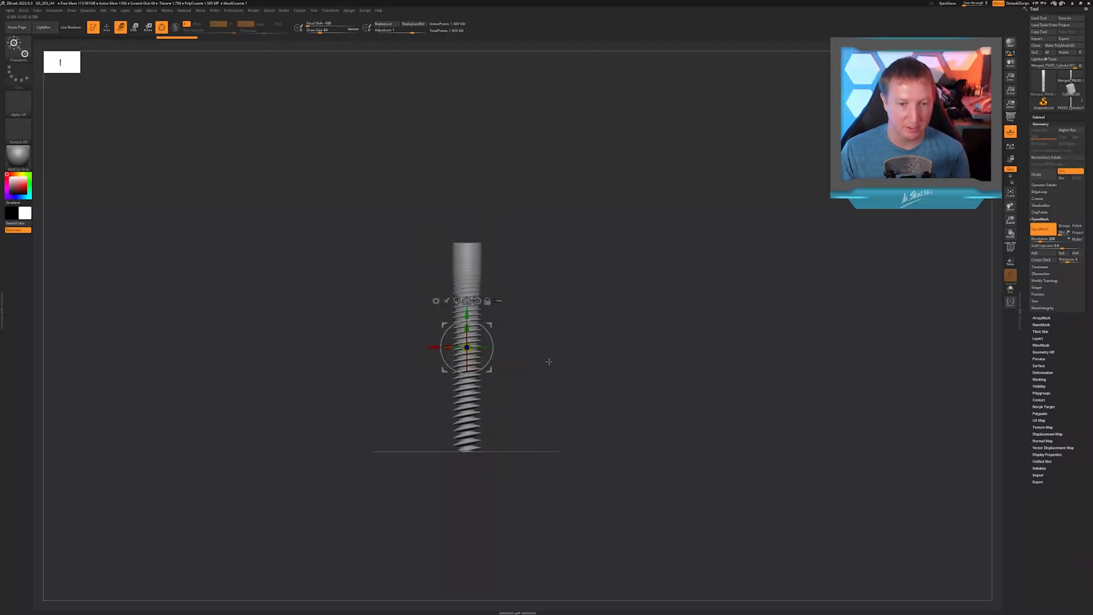
pyautogui.press('q')
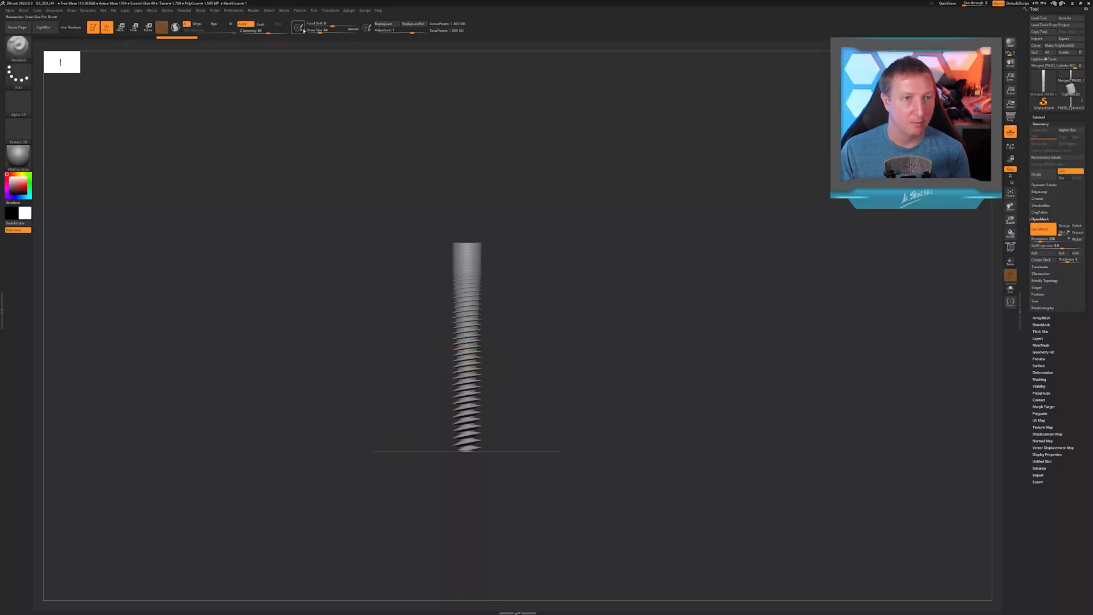
# Raise the brush draw size to 1000 and smooth the whole threaded screw
pyautogui.click(322, 31)
pyautogui.press('shift')
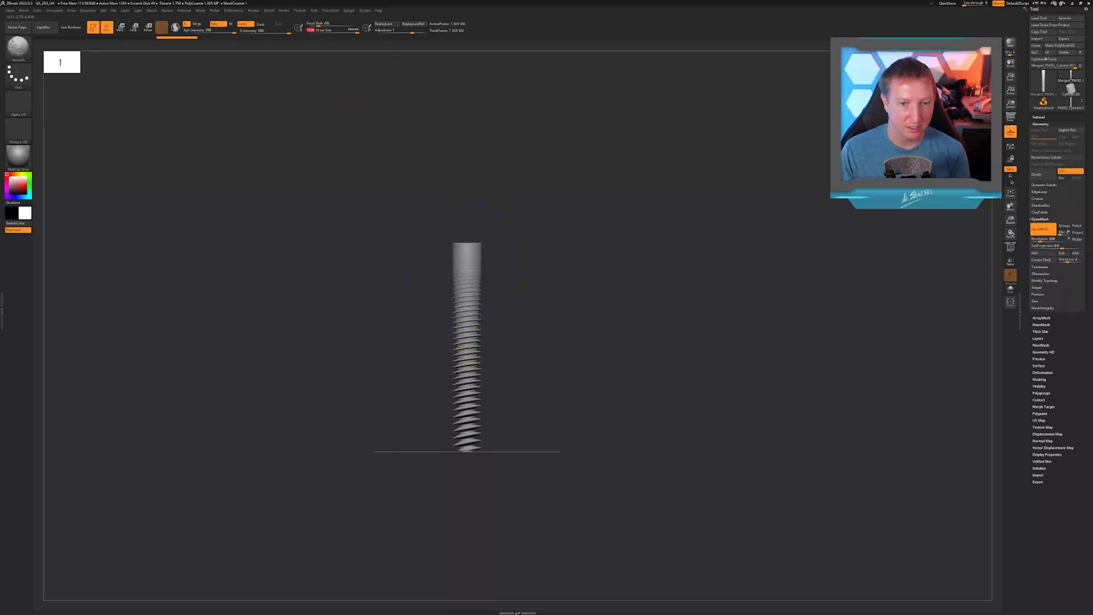
pyautogui.moveTo(539, 356); pyautogui.dragTo(546, 360)
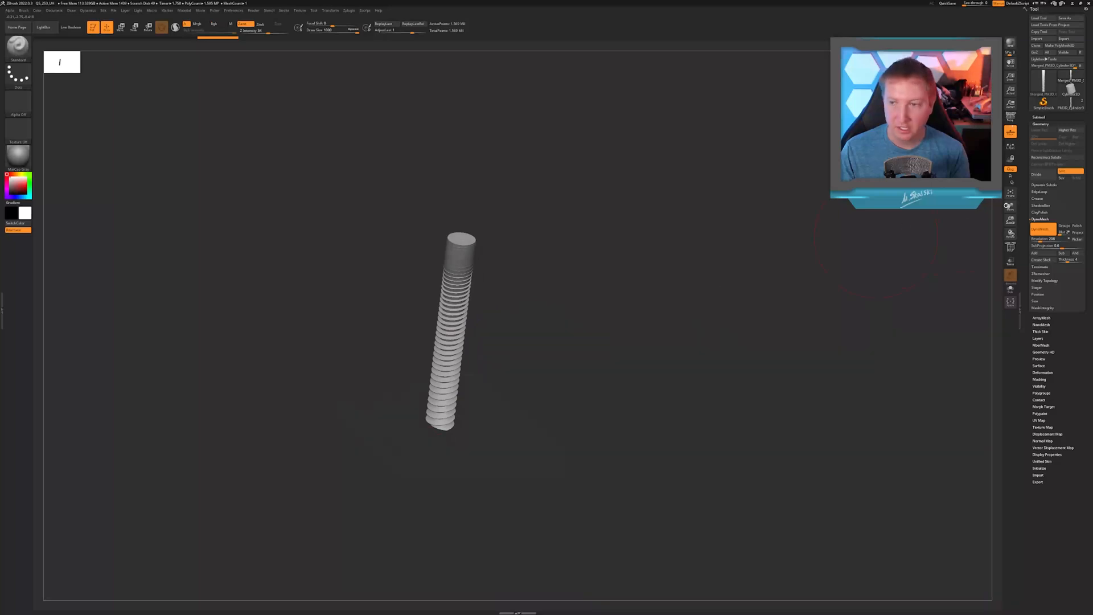
pyautogui.moveTo(1009, 222); pyautogui.dragTo(1007, 279)
pyautogui.moveTo(780, 307); pyautogui.dragTo(746, 317)
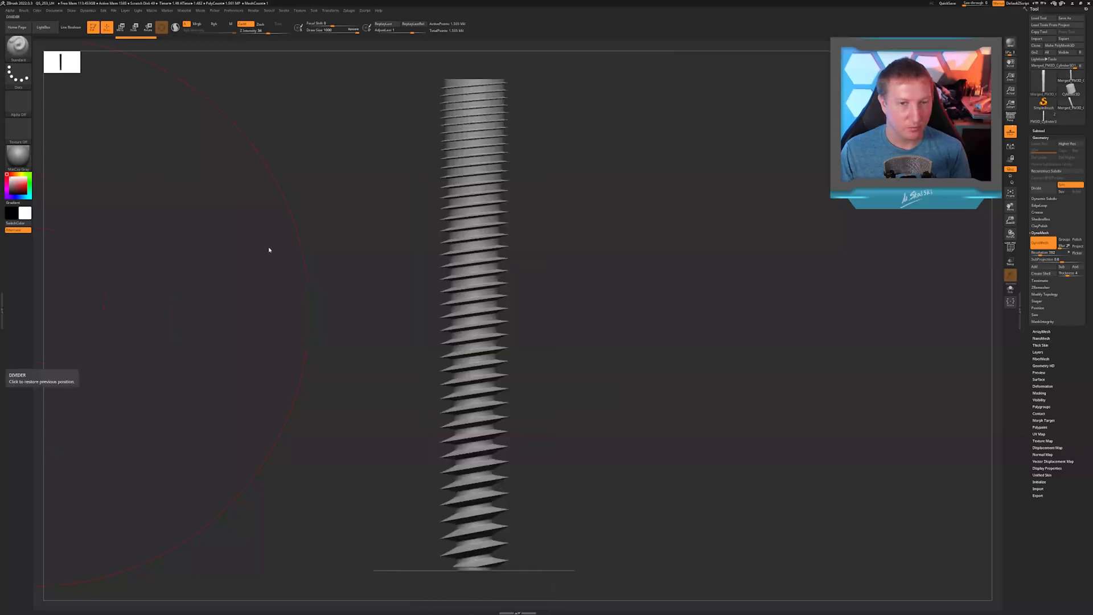
# Append a Cylinder3D subtool to the screw and select it for transforming
pyautogui.moveTo(268, 249); pyautogui.dragTo(340, 217)
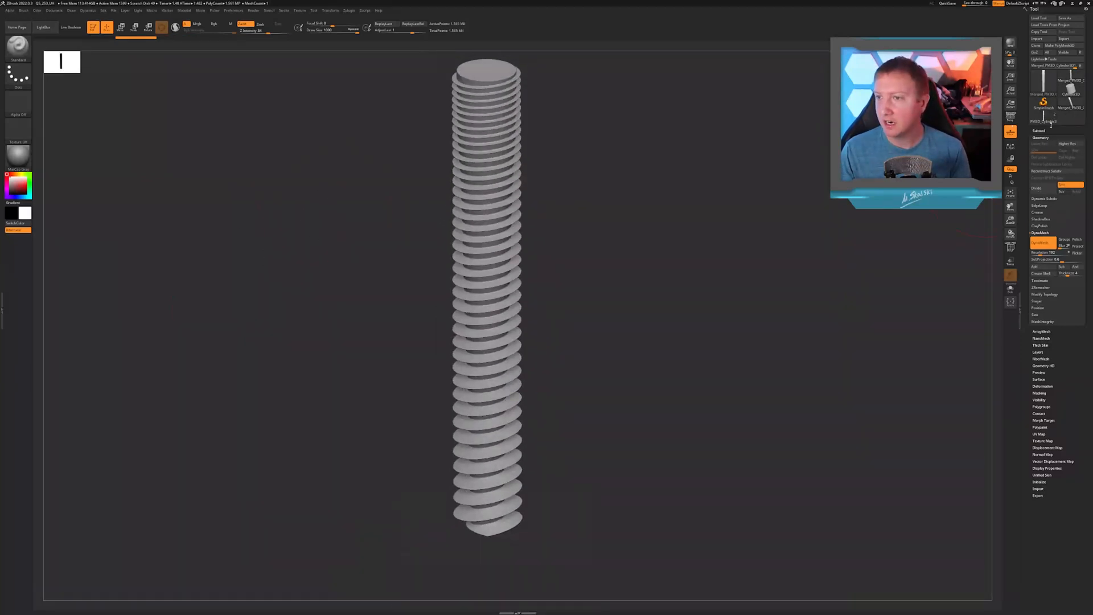
pyautogui.click(1051, 131)
pyautogui.click(1069, 363)
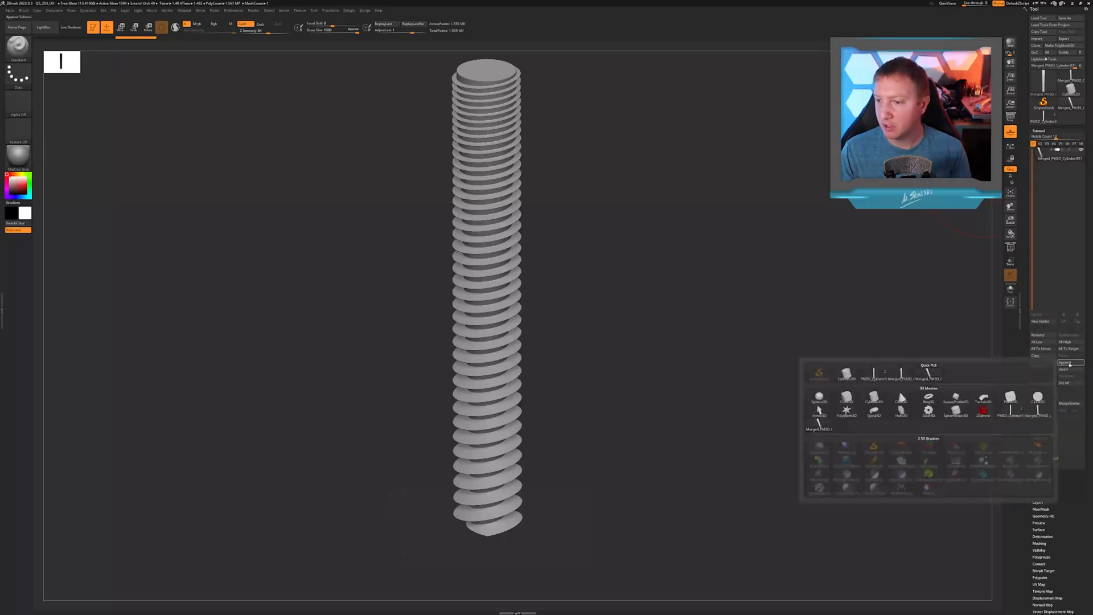
pyautogui.click(875, 398)
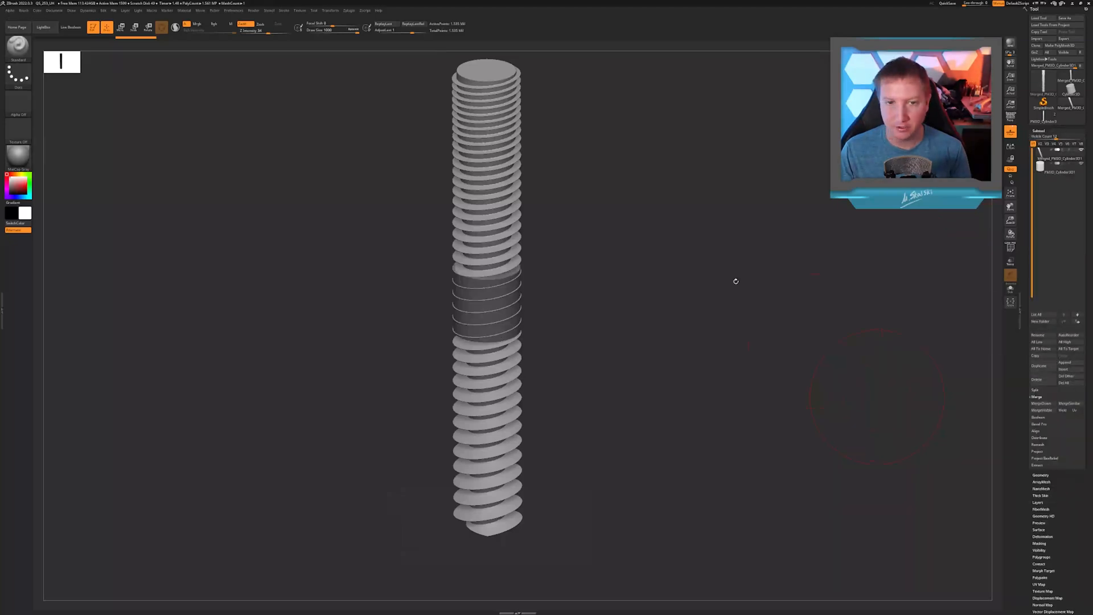
pyautogui.click(124, 29)
pyautogui.keyDown('shift'); pyautogui.moveTo(820, 232); pyautogui.dragTo(812, 222); pyautogui.keyUp('shift')
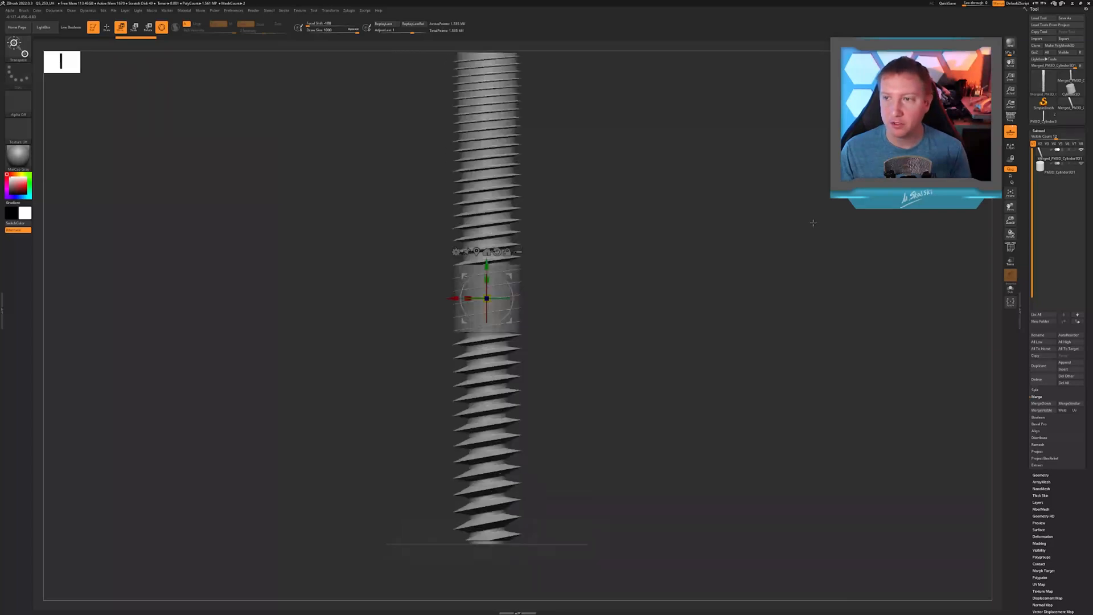
pyautogui.click(1058, 168)
pyautogui.keyDown('alt'); pyautogui.moveTo(685, 209); pyautogui.dragTo(717, 278); pyautogui.keyUp('alt')
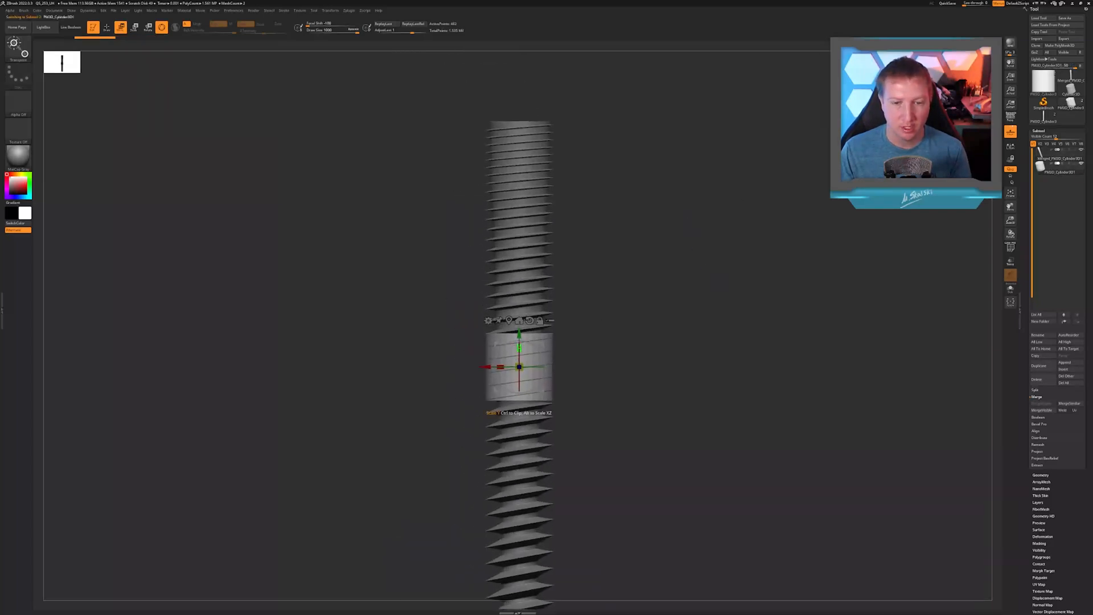
# Stretch the appended cylinder beyond both screw ends and shrink it to a thin rod along the screw's central axis
pyautogui.moveTo(524, 347); pyautogui.dragTo(526, 320)
pyautogui.moveTo(522, 366); pyautogui.dragTo(444, 392)
pyautogui.moveTo(520, 347); pyautogui.dragTo(523, 217)
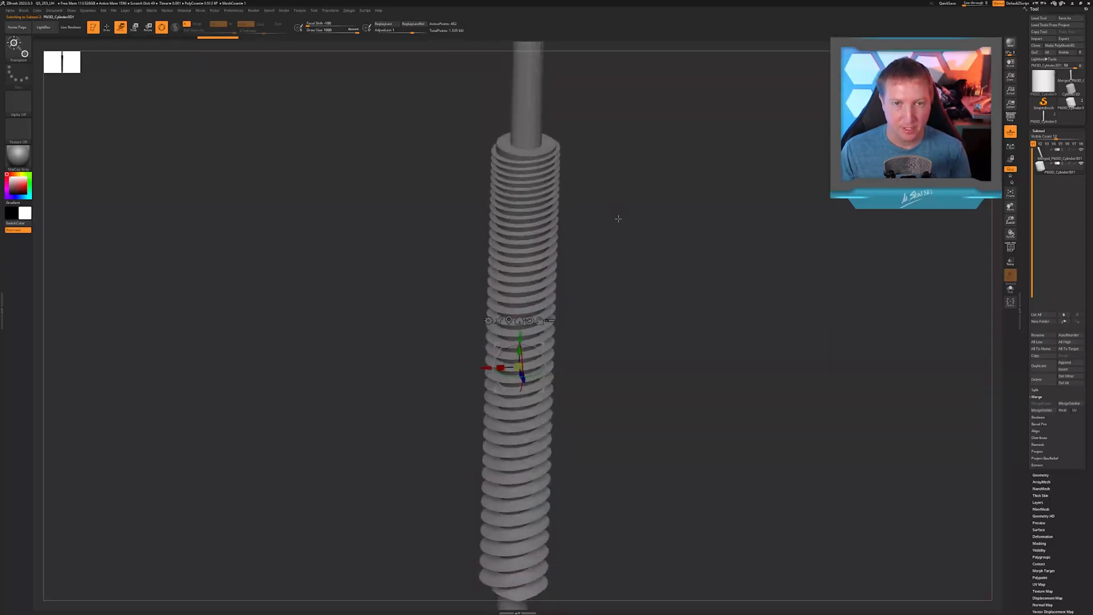
pyautogui.moveTo(618, 215); pyautogui.dragTo(613, 138)
pyautogui.moveTo(631, 229); pyautogui.dragTo(613, 275)
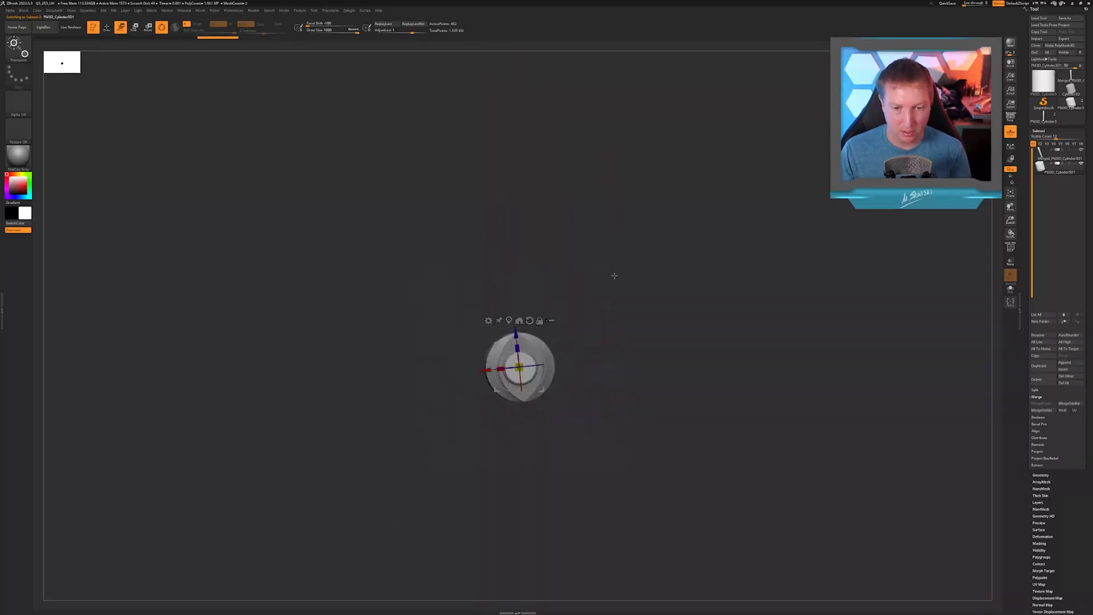
pyautogui.moveTo(519, 367); pyautogui.dragTo(497, 382)
pyautogui.moveTo(669, 333); pyautogui.dragTo(669, 427)
# Enable Live Boolean and set the thin rod to subtract a central channel from the screw
pyautogui.click(72, 28)
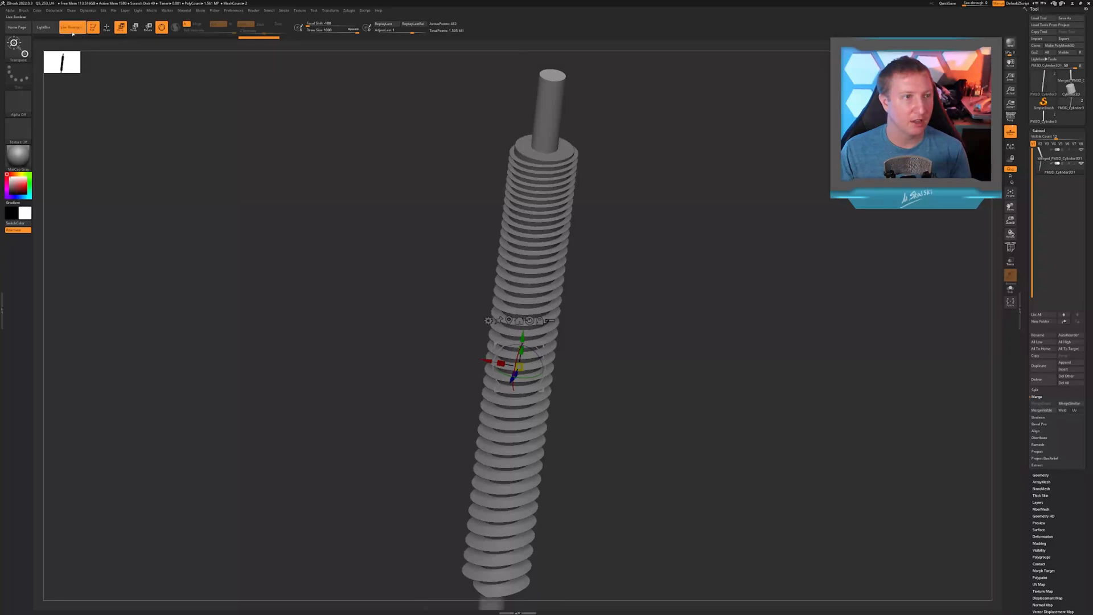
pyautogui.click(1063, 163)
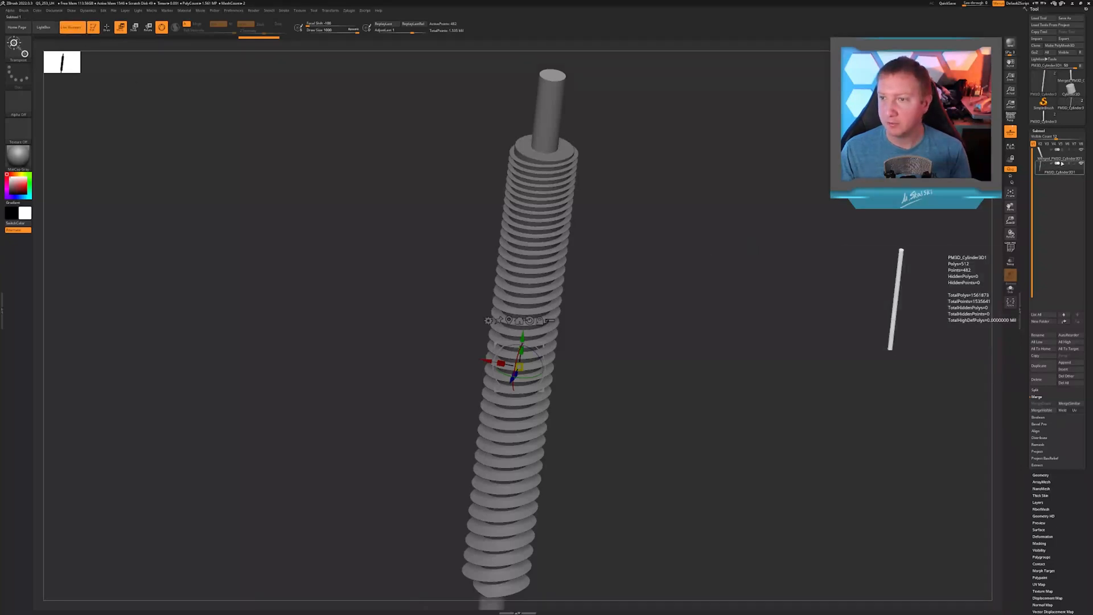
pyautogui.moveTo(840, 154); pyautogui.dragTo(646, 220)
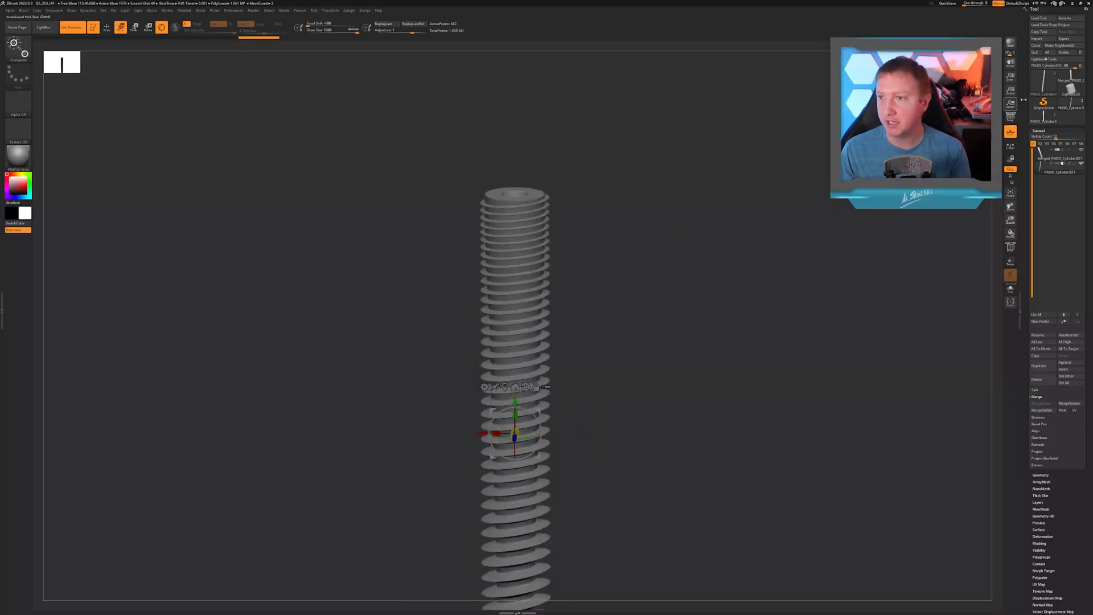
# Load the Cylinder3D primitive and set its horizontal subdivision count to 6 for a hexagonal shape
pyautogui.click(1071, 90)
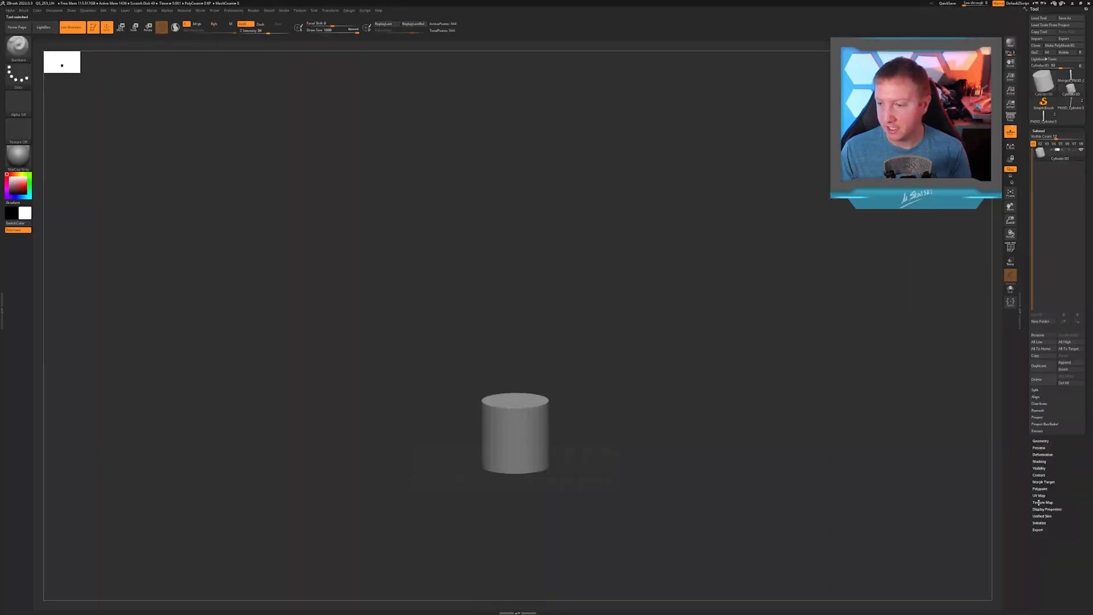
pyautogui.click(1045, 523)
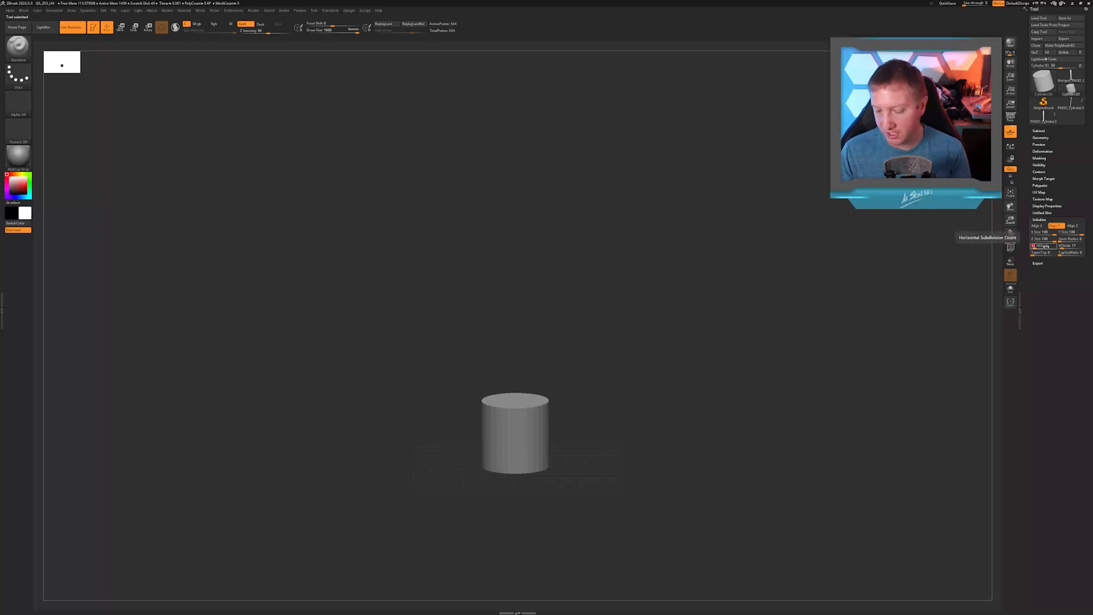
pyautogui.write('6')
pyautogui.press('Return')
# Stretch the hexagonal cylinder to about twice its height and switch back to the threaded screw tool
pyautogui.keyDown('alt'); pyautogui.moveTo(639, 343); pyautogui.dragTo(602, 287); pyautogui.keyUp('alt')
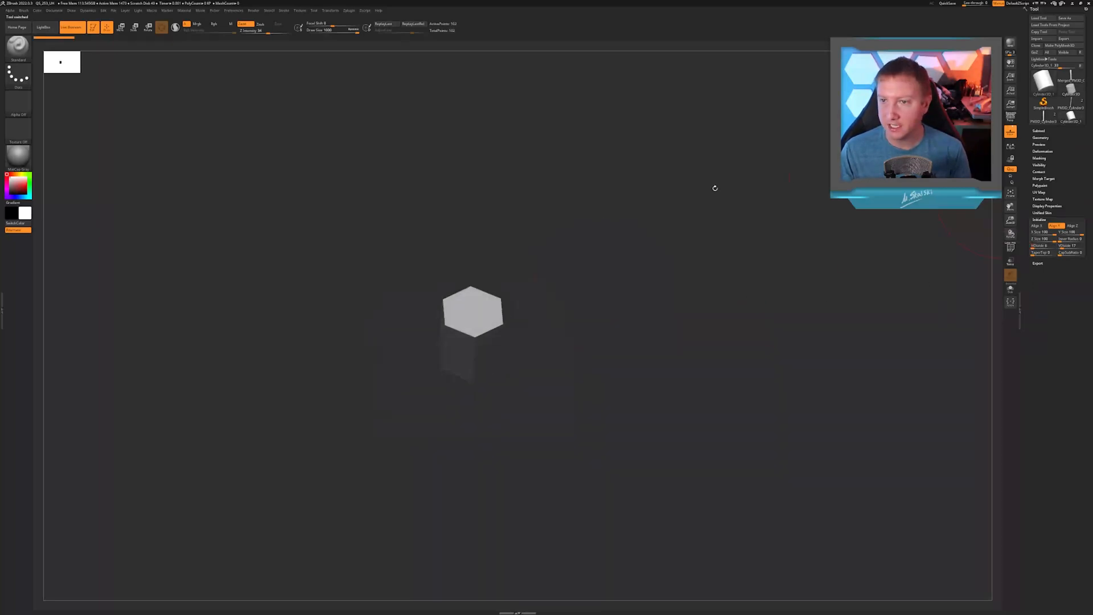
pyautogui.keyDown('shift'); pyautogui.moveTo(715, 187); pyautogui.dragTo(637, 164); pyautogui.keyUp('shift')
pyautogui.click(120, 27)
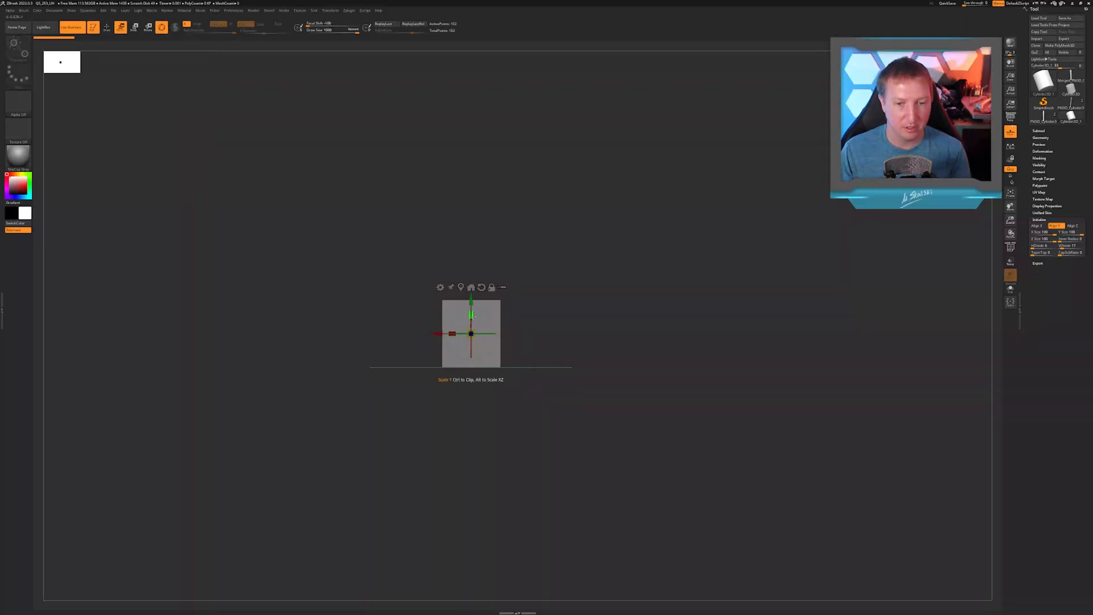
pyautogui.moveTo(471, 315); pyautogui.dragTo(472, 265)
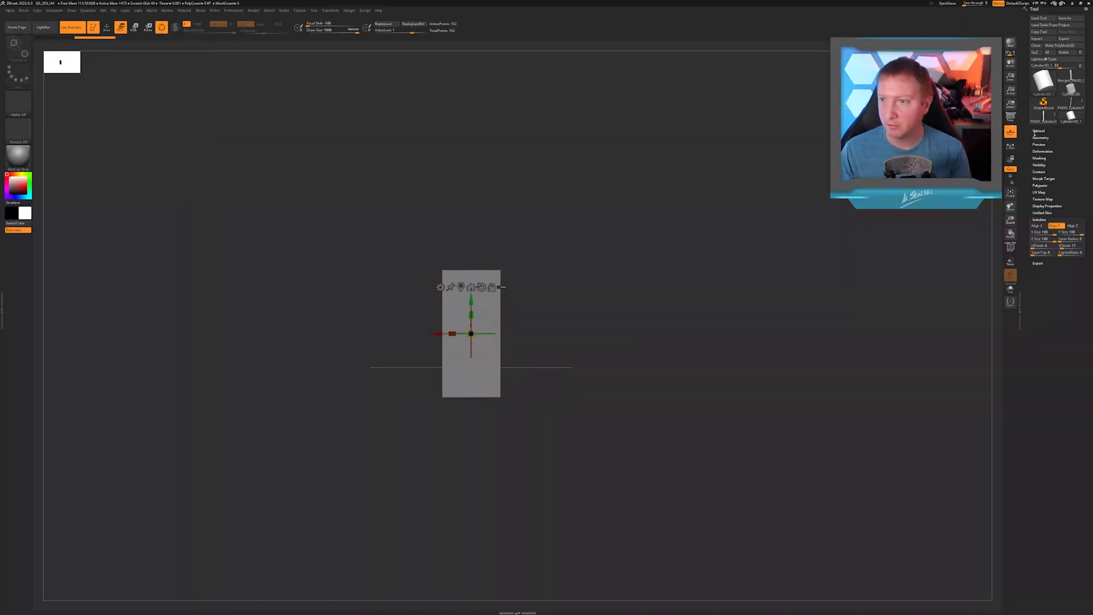
pyautogui.click(1041, 130)
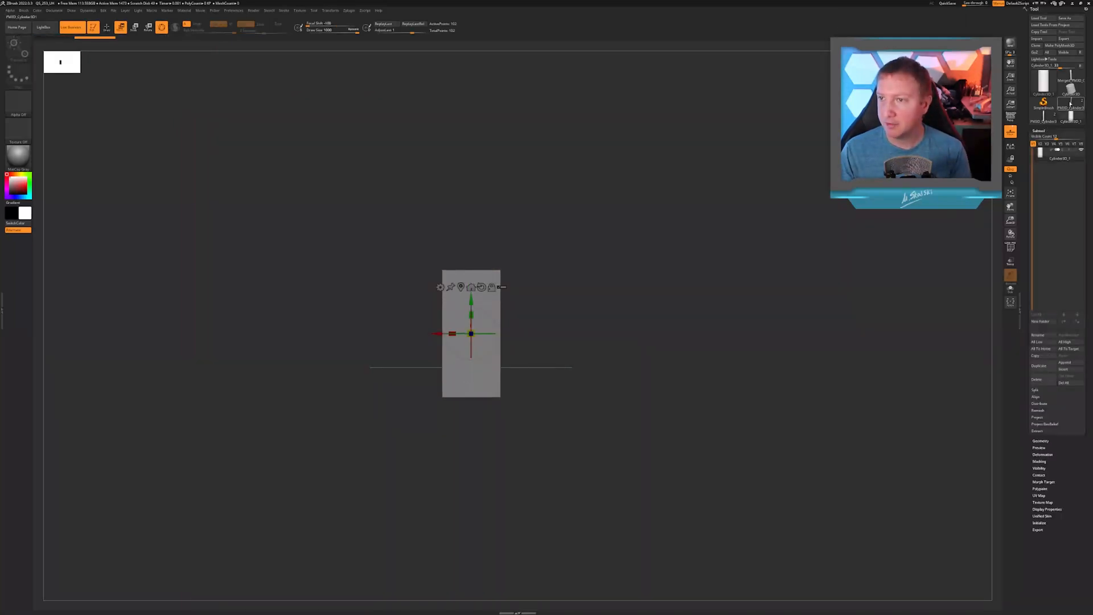
pyautogui.click(1070, 104)
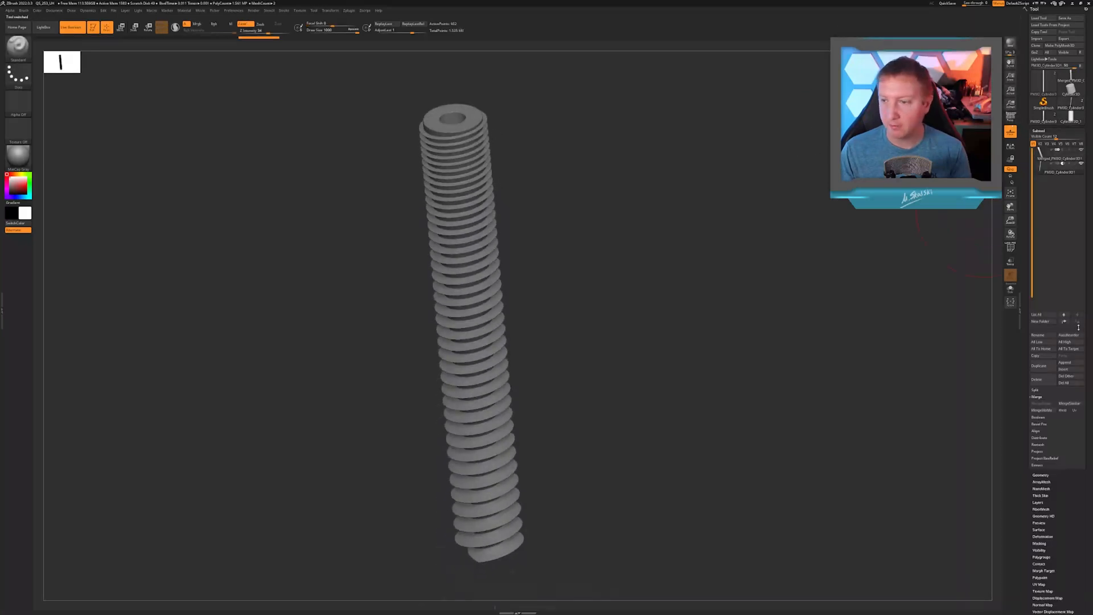
# Append the hexagonal cylinder as a subtool of the screw and move it up to the screw's head end
pyautogui.click(1074, 363)
pyautogui.click(956, 375)
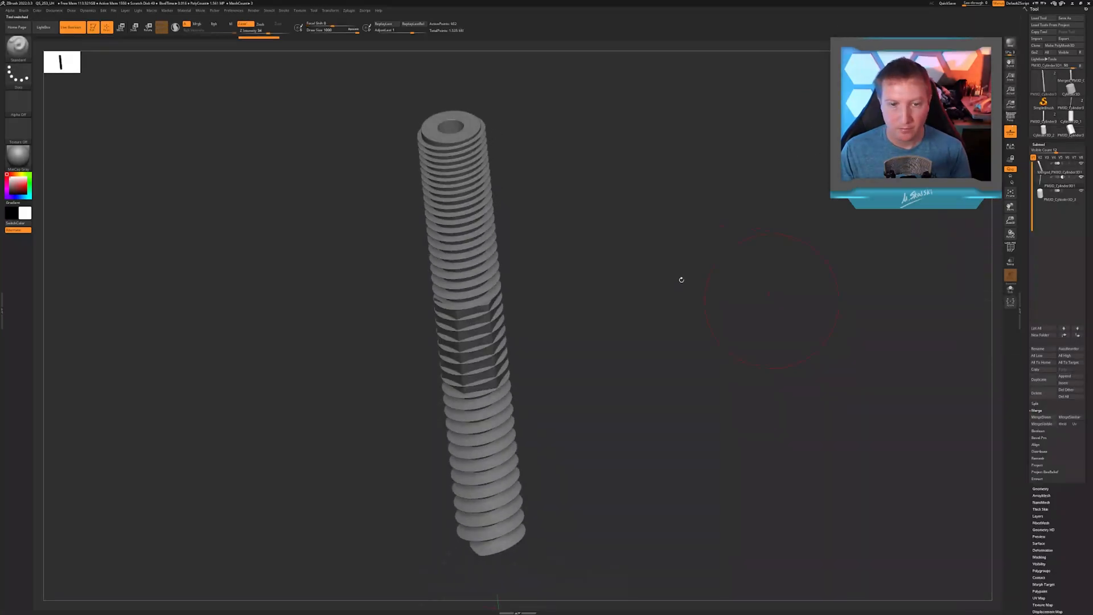
pyautogui.keyDown('shift'); pyautogui.moveTo(681, 279); pyautogui.dragTo(676, 250); pyautogui.keyUp('shift')
pyautogui.click(118, 29)
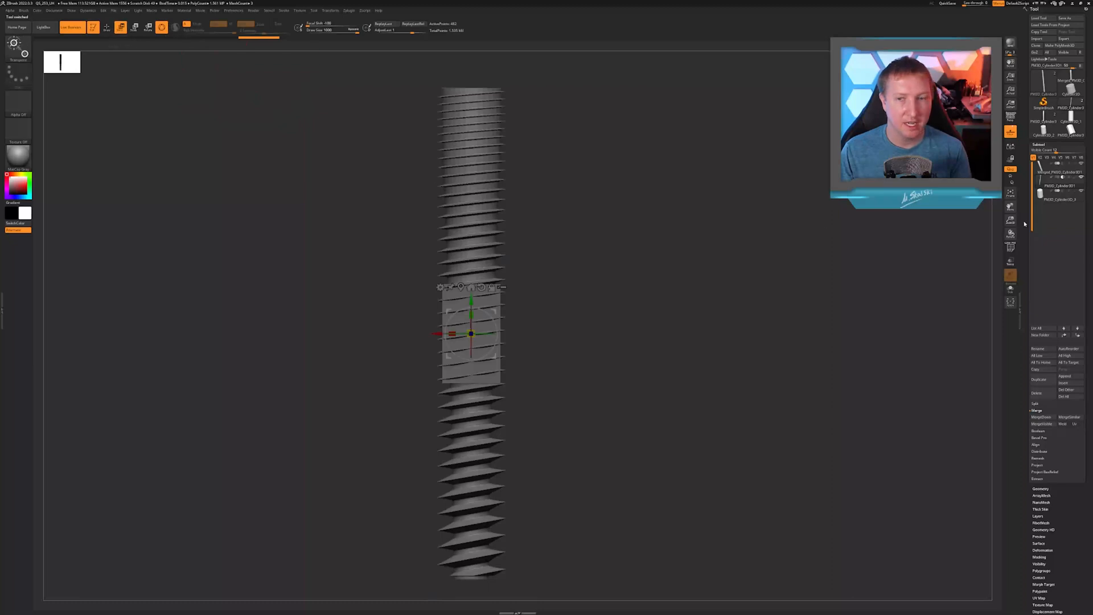
pyautogui.click(1046, 199)
pyautogui.moveTo(471, 300); pyautogui.dragTo(471, 39)
# Shrink the hexagonal cylinder evenly so its width fits inside the screw's head
pyautogui.moveTo(613, 225); pyautogui.dragTo(638, 118)
pyautogui.moveTo(507, 290); pyautogui.dragTo(507, 334)
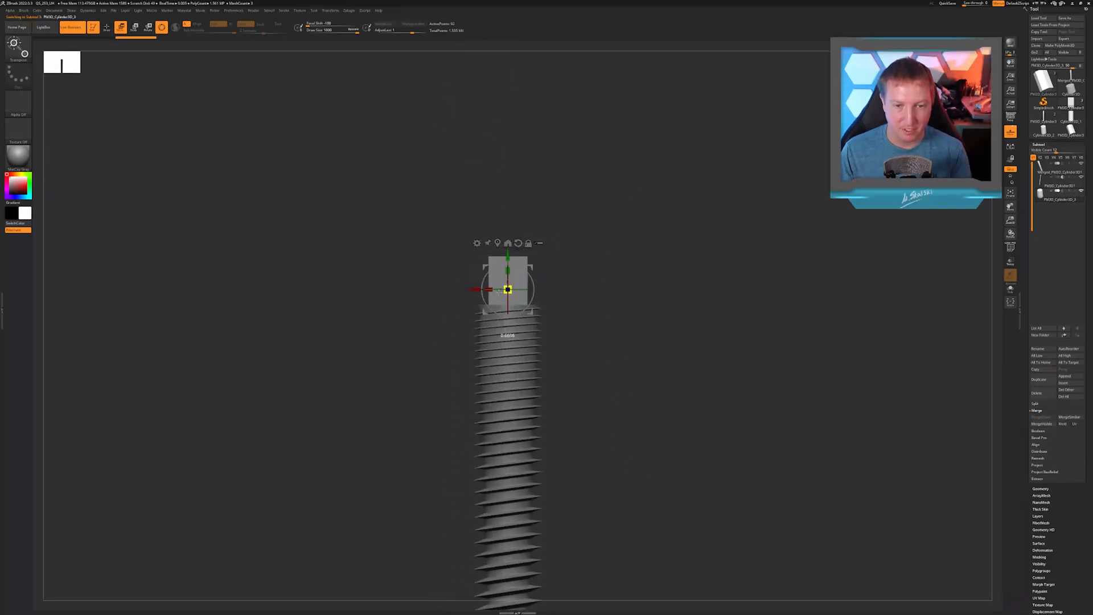
pyautogui.moveTo(576, 293); pyautogui.dragTo(580, 341)
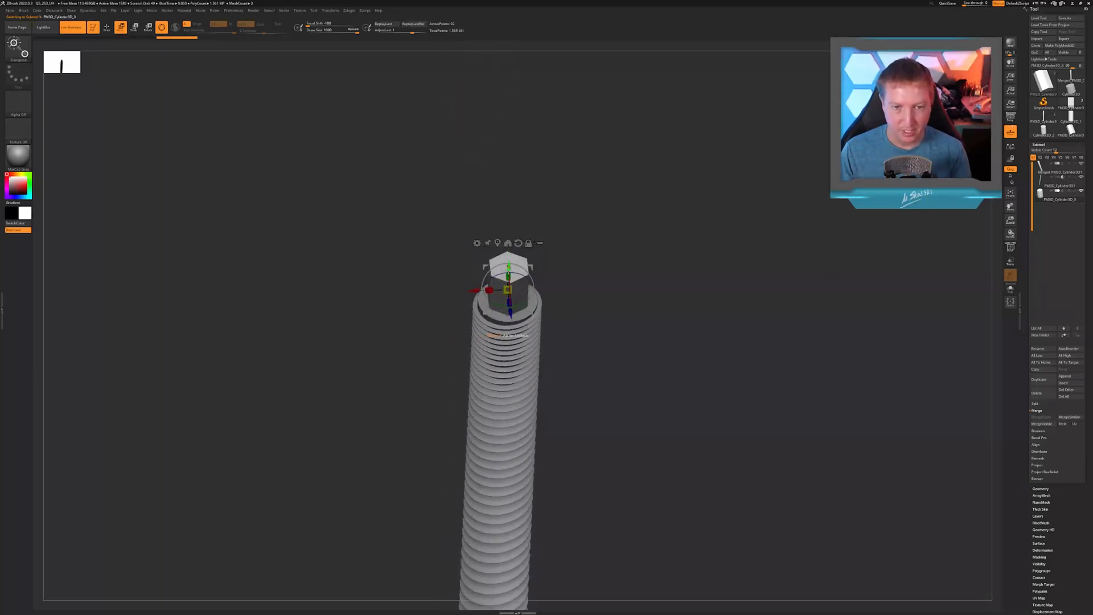
# Lower the hexagonal cylinder into the screw's head and set it to subtract a hexagonal drive socket, fine-tuning its placement
pyautogui.moveTo(509, 266); pyautogui.dragTo(508, 285)
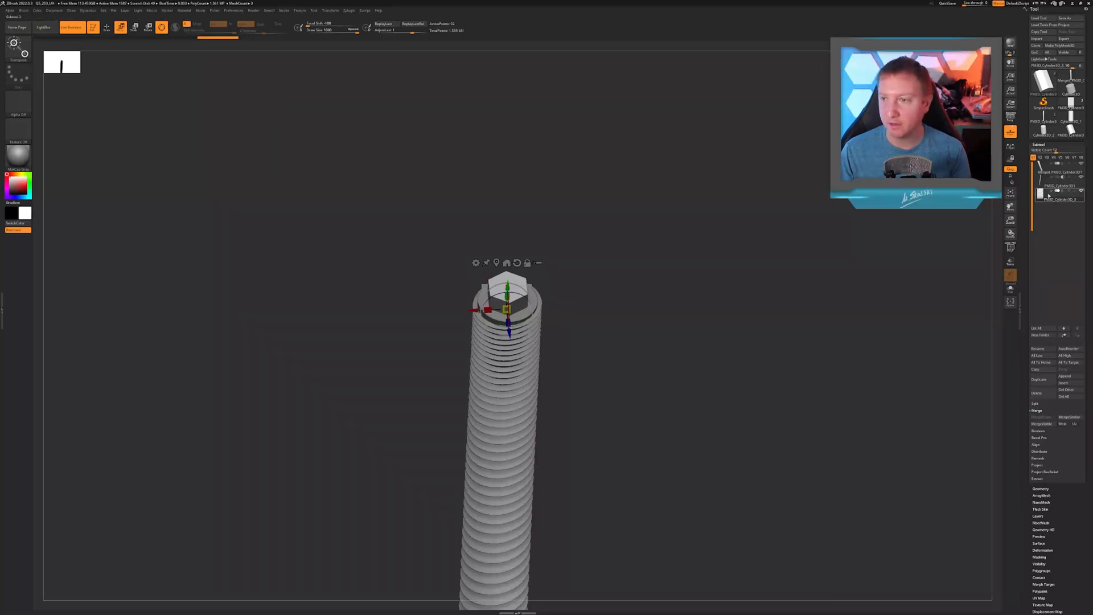
pyautogui.moveTo(647, 207); pyautogui.dragTo(643, 222)
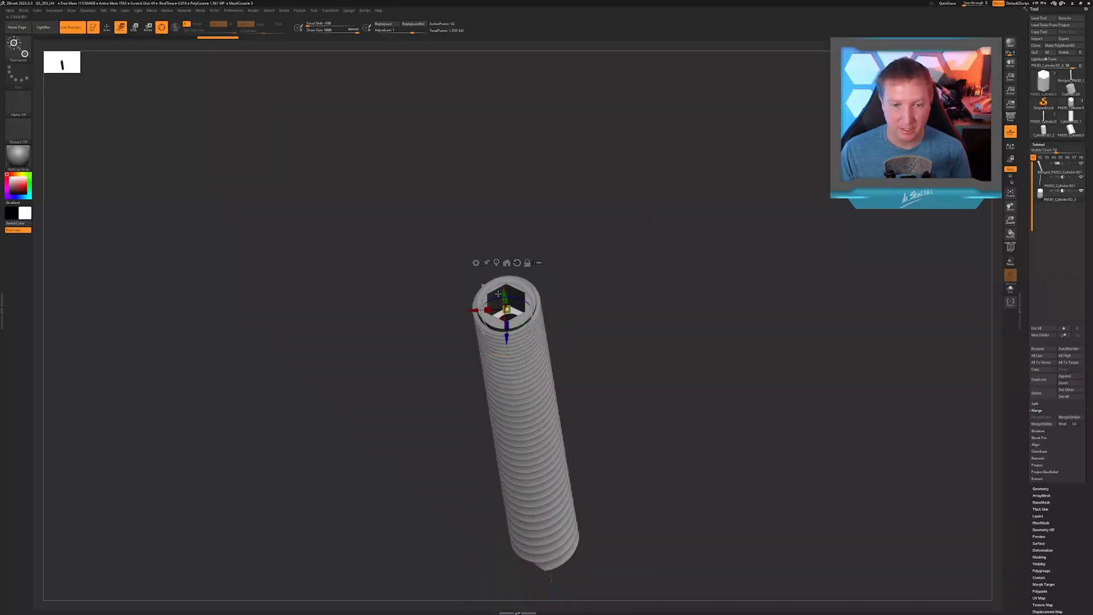
pyautogui.moveTo(499, 293); pyautogui.dragTo(508, 301)
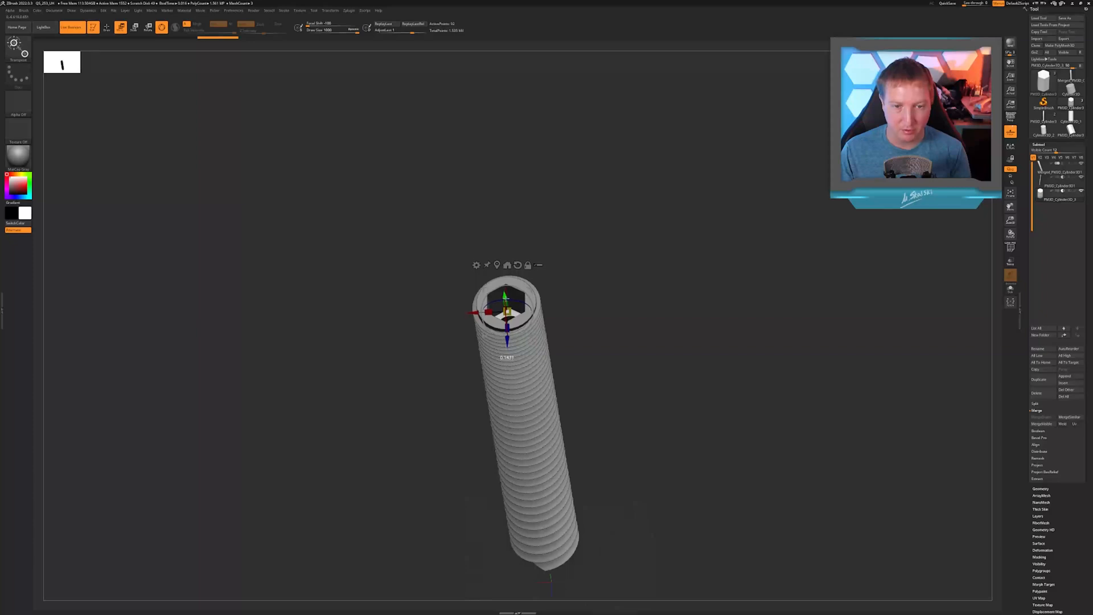
pyautogui.moveTo(586, 296)
pyautogui.mouseDown()
pyautogui.moveTo(603, 317)
pyautogui.moveTo(588, 285)
pyautogui.mouseUp()
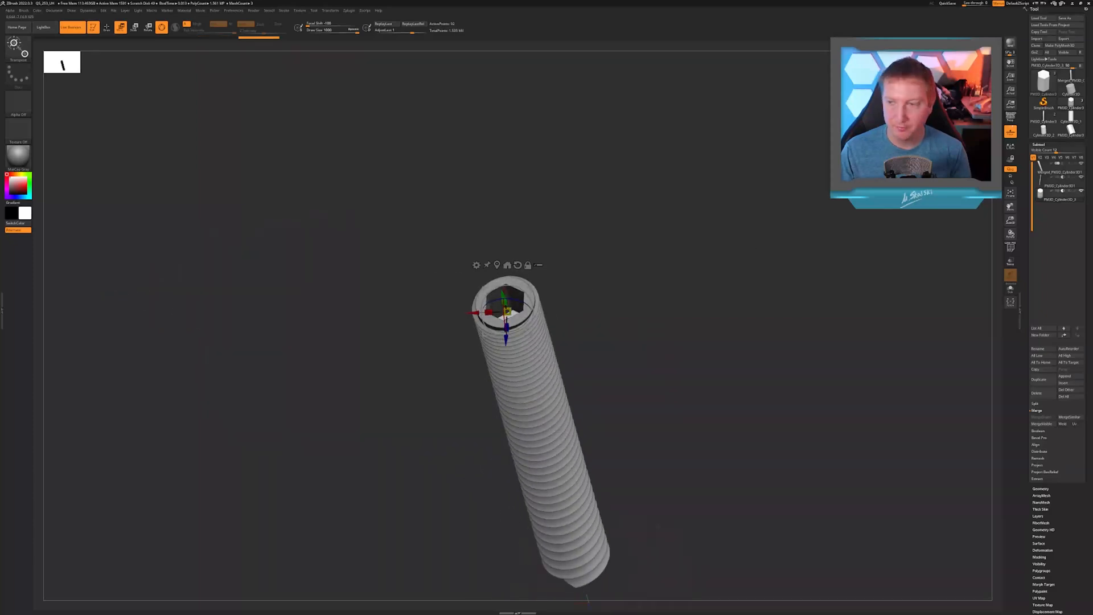
# Try to generate a Boolean mesh from the screw subtools, and set KeyShot as the external renderer
pyautogui.click(1042, 431)
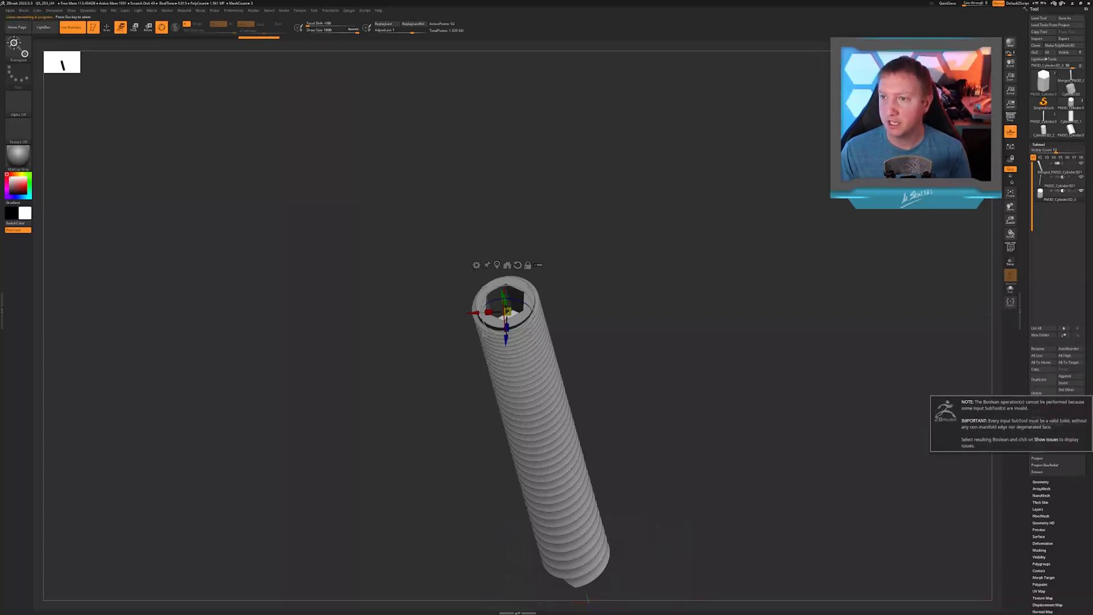
pyautogui.click(254, 11)
pyautogui.click(271, 89)
pyautogui.click(282, 110)
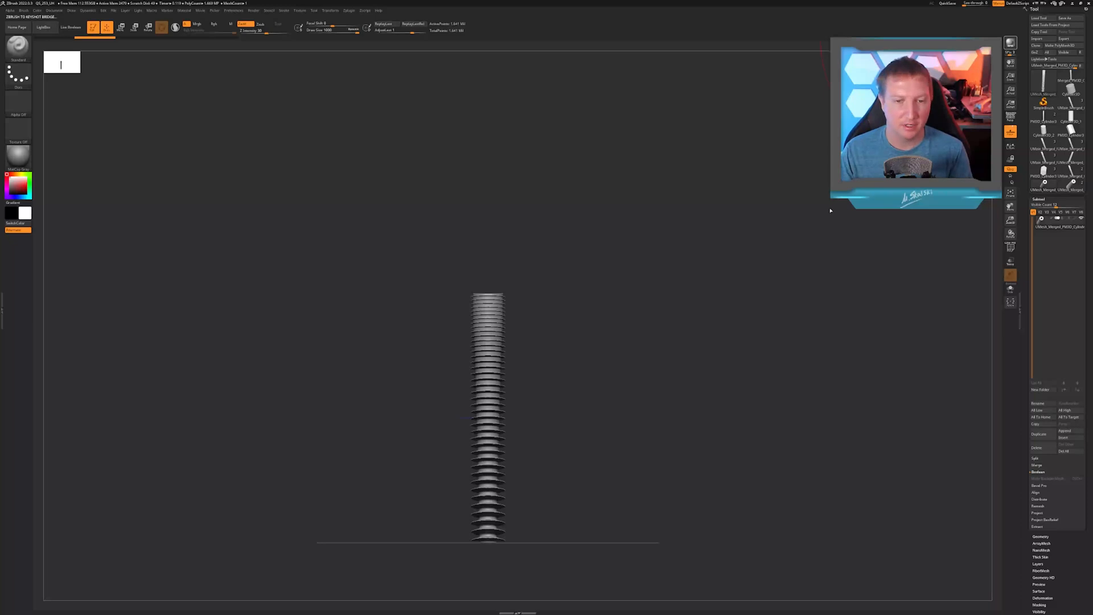
# Switch to KeyShot, dismiss the live linking error, resume rendering and send the merged screw from ZBrush again
pyautogui.hotkey('alt', 'Tab')
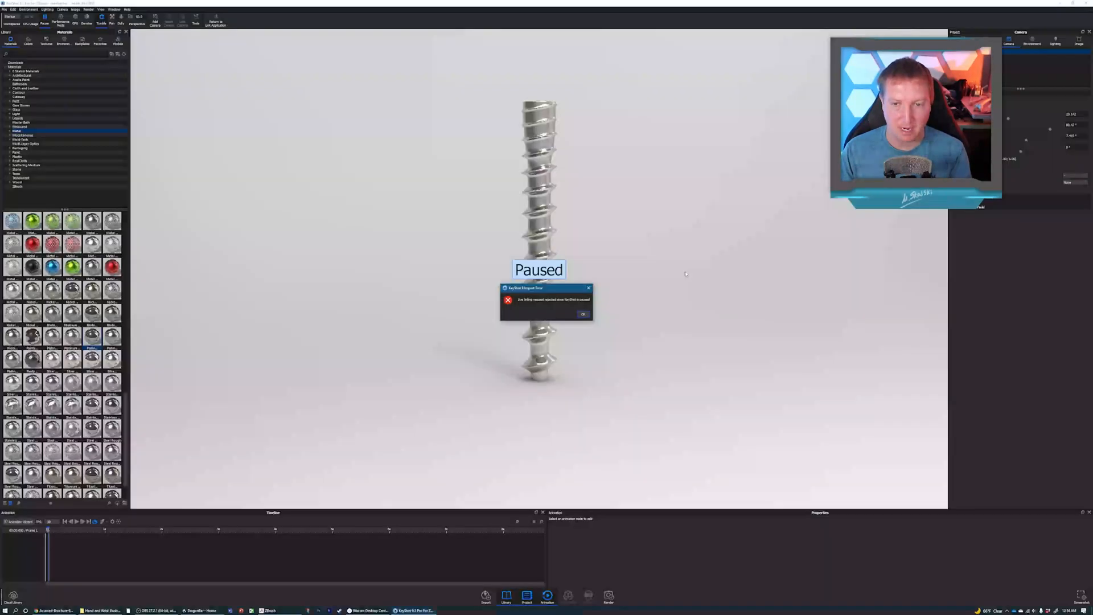
pyautogui.click(583, 315)
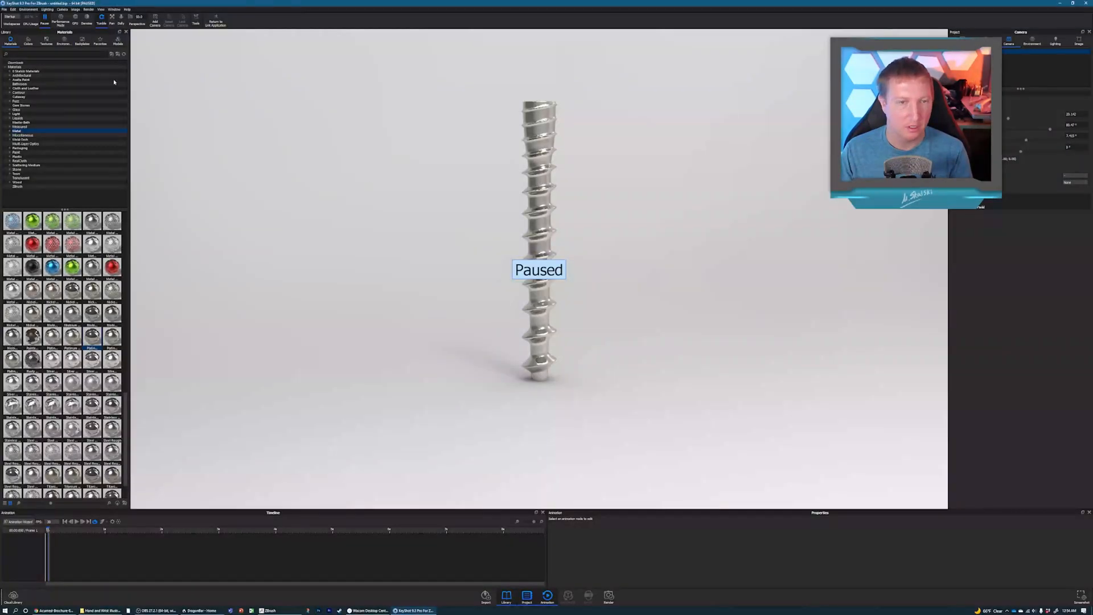
pyautogui.hotkey('alt', 'Tab')
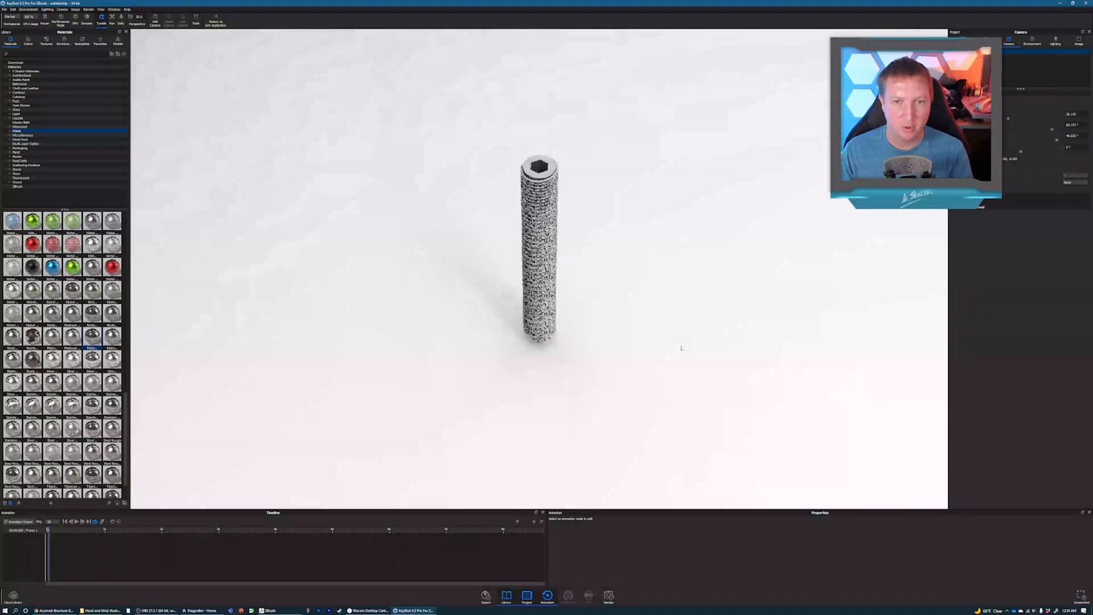
pyautogui.moveTo(682, 348); pyautogui.dragTo(684, 246)
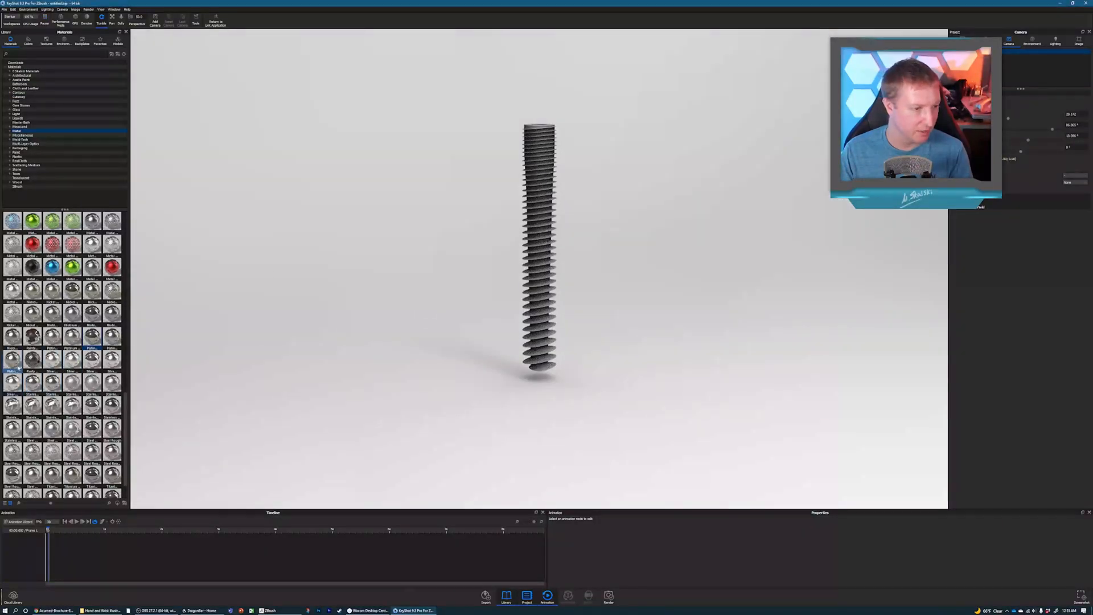
# Apply a steel material from the Metal library to the screw and check the rendered threads and hexagonal socket
pyautogui.scroll(-2, 32, 371)
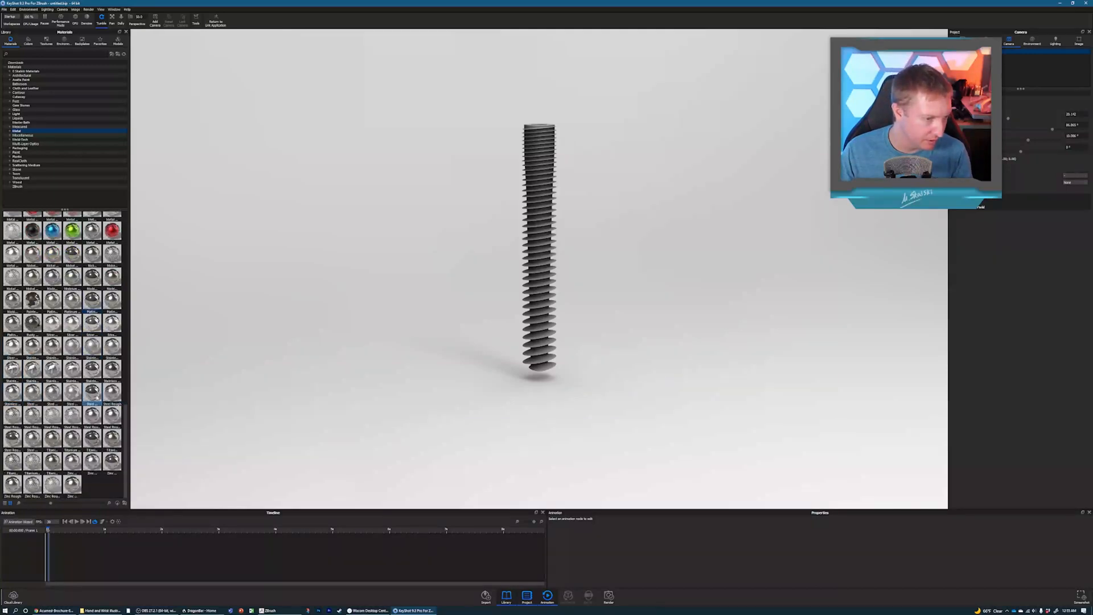
pyautogui.moveTo(94, 394); pyautogui.dragTo(553, 286)
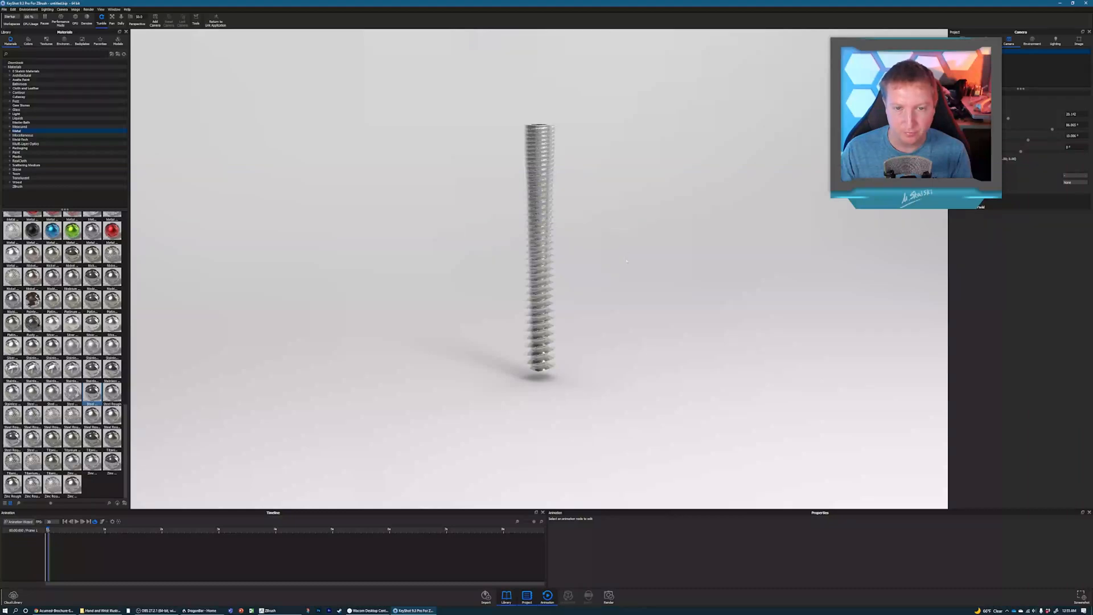
pyautogui.moveTo(627, 262); pyautogui.dragTo(789, 371)
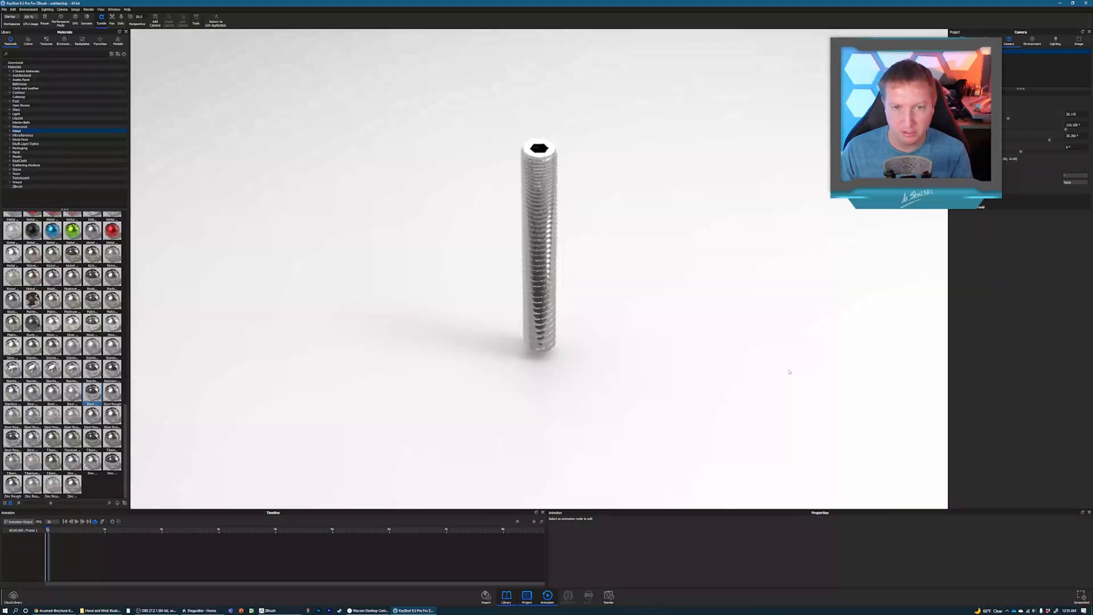
pyautogui.moveTo(678, 342); pyautogui.dragTo(678, 263)
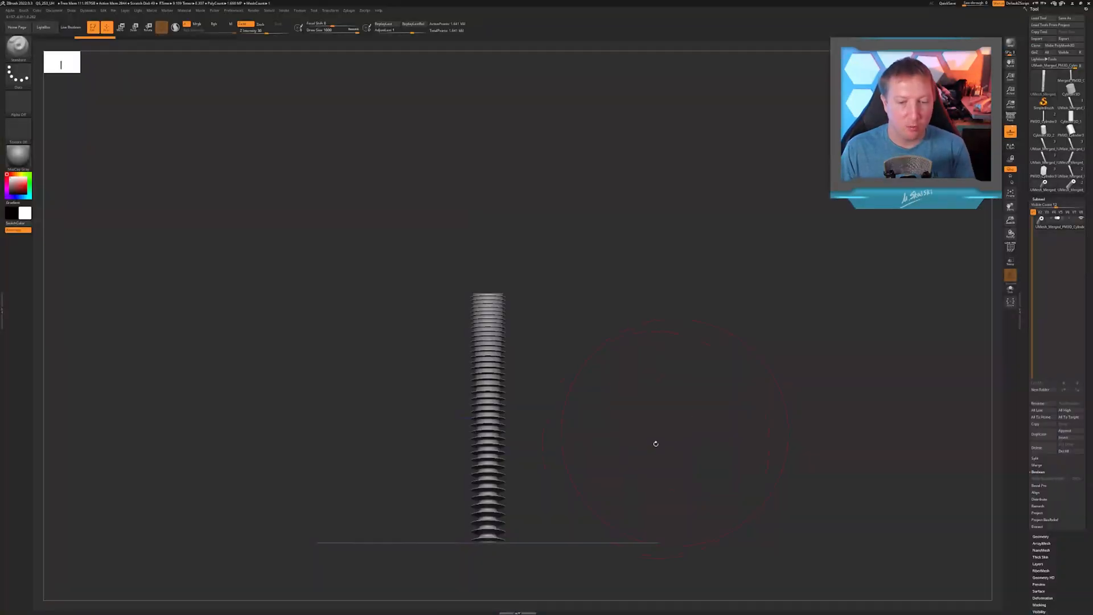
# Back in ZBrush, pull the channel rim at the screw's tip into raised cutting points using a smaller Snakehook brush
pyautogui.moveTo(656, 444); pyautogui.dragTo(965, 263)
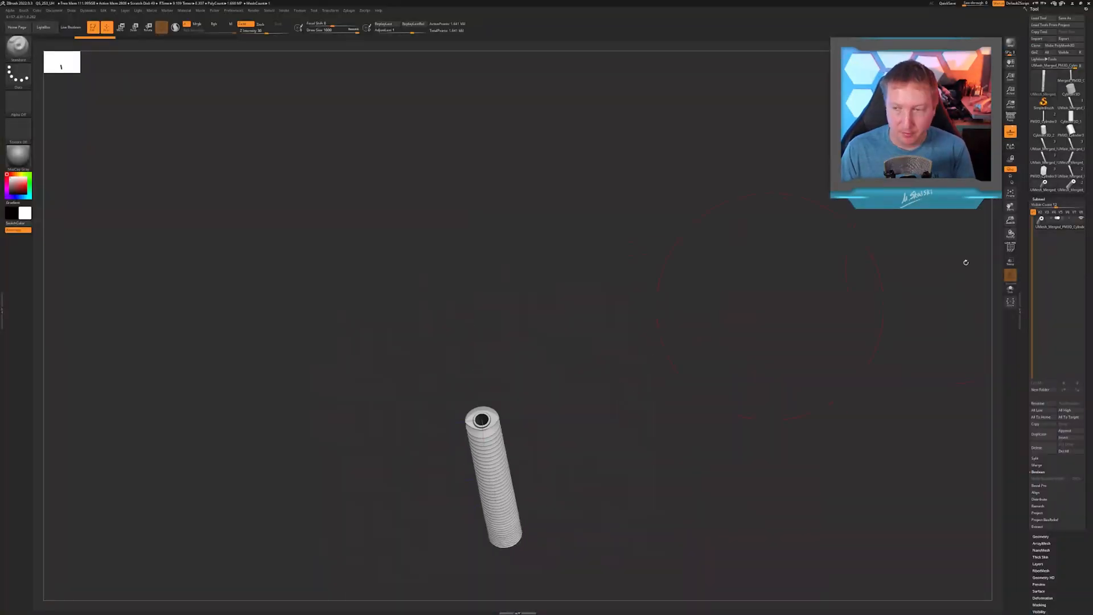
pyautogui.keyDown('alt'); pyautogui.moveTo(770, 306); pyautogui.dragTo(626, 407); pyautogui.keyUp('alt')
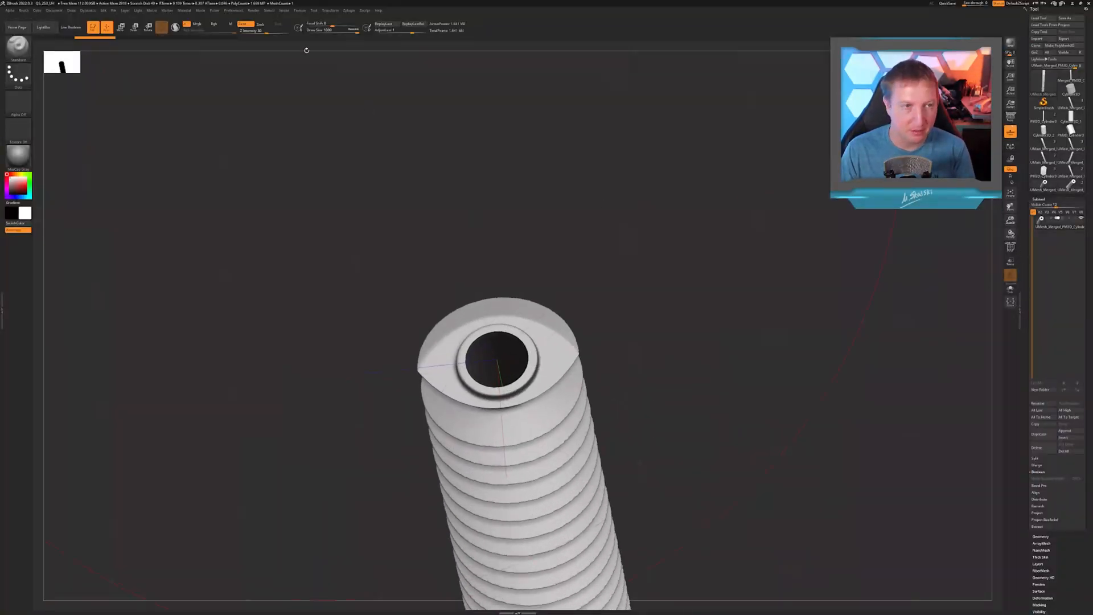
pyautogui.click(345, 33)
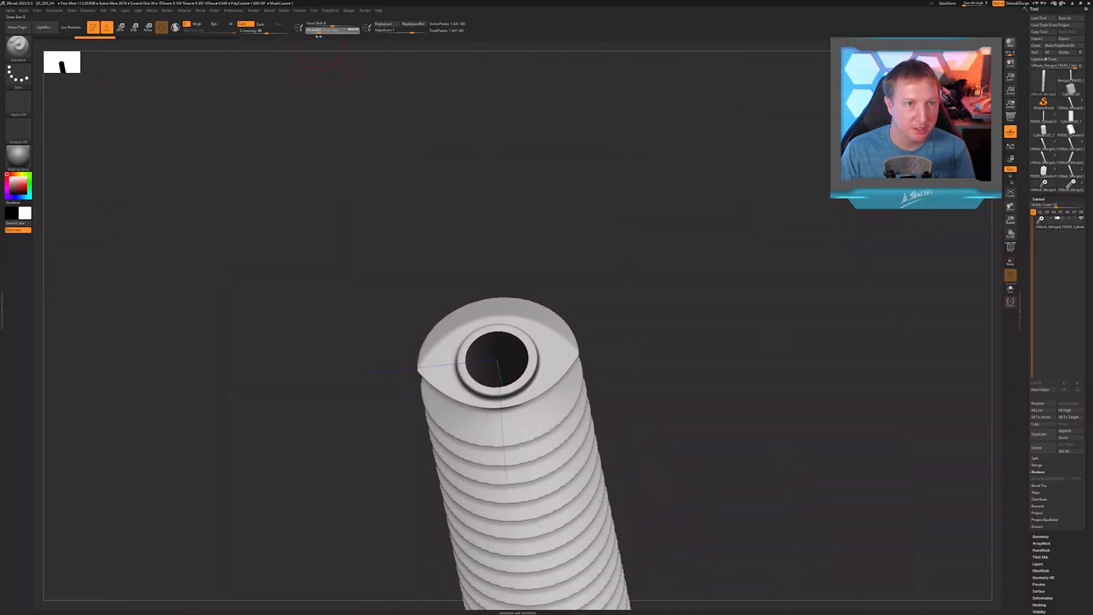
pyautogui.moveTo(319, 36); pyautogui.dragTo(317, 36)
pyautogui.moveTo(573, 237)
pyautogui.mouseDown()
pyautogui.moveTo(600, 229)
pyautogui.moveTo(579, 285)
pyautogui.mouseUp()
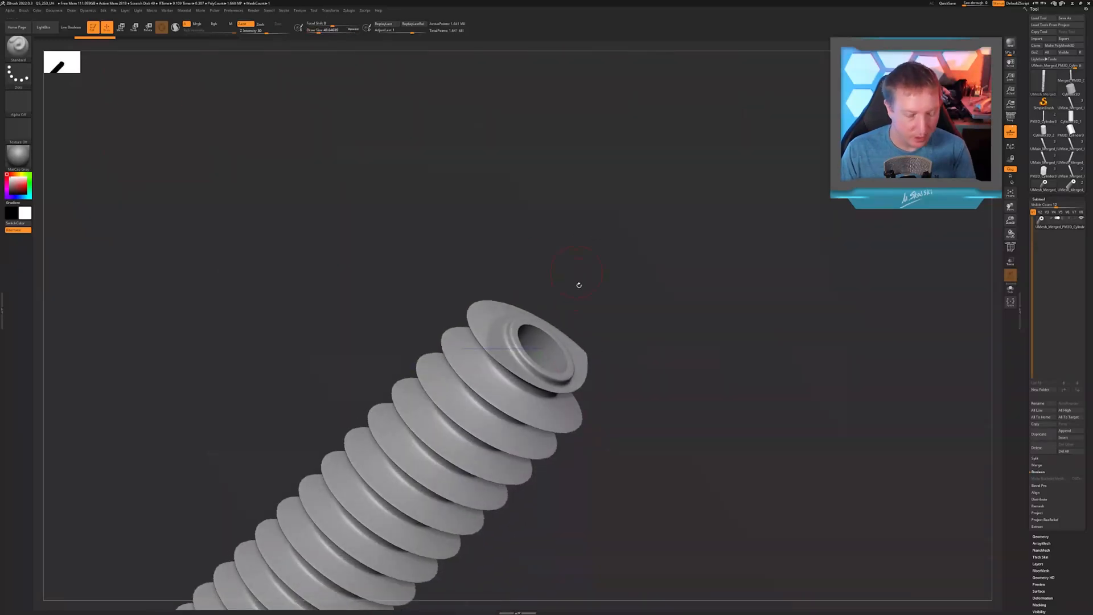
pyautogui.press('4')
pyautogui.click(618, 314)
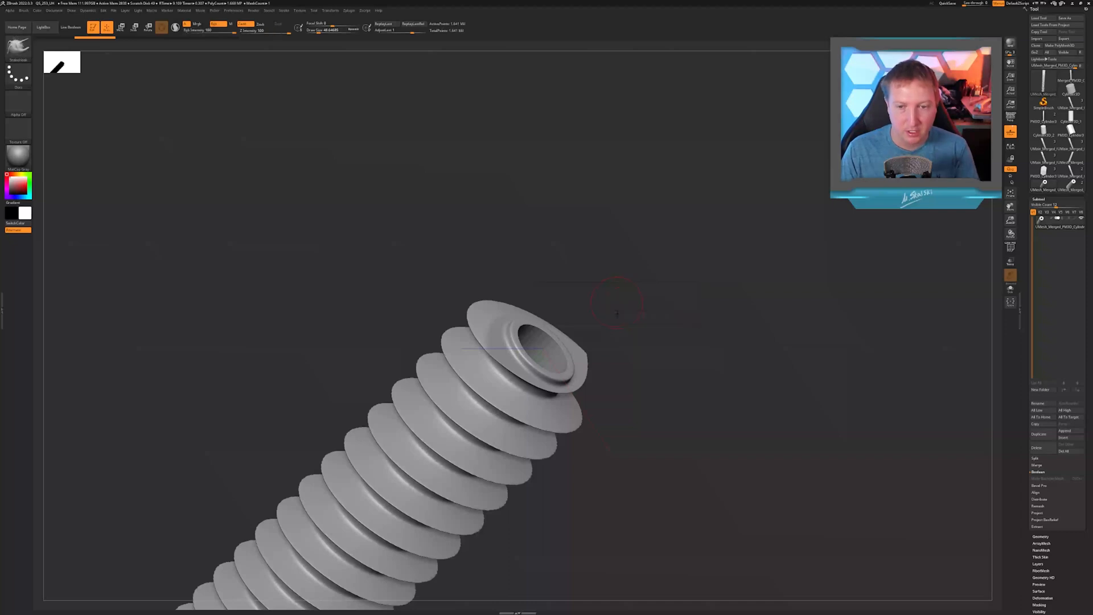
pyautogui.moveTo(603, 315)
pyautogui.mouseDown()
pyautogui.moveTo(601, 303)
pyautogui.moveTo(546, 305)
pyautogui.mouseUp()
pyautogui.moveTo(647, 346); pyautogui.dragTo(625, 334)
pyautogui.moveTo(538, 360); pyautogui.dragTo(542, 333)
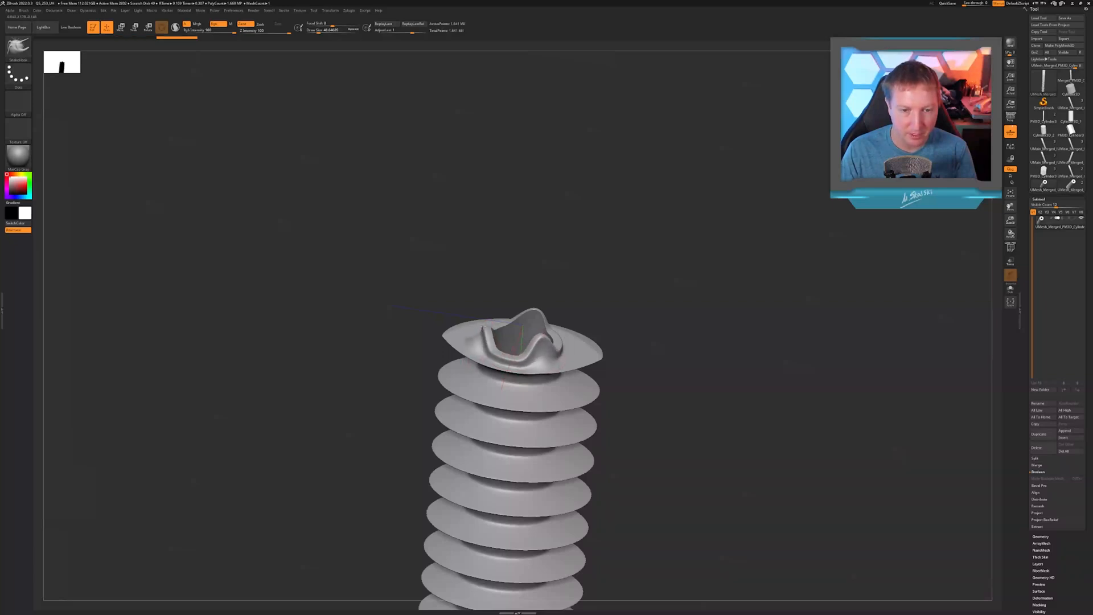
pyautogui.moveTo(631, 336)
pyautogui.mouseDown()
pyautogui.moveTo(624, 352)
pyautogui.moveTo(666, 317)
pyautogui.moveTo(652, 337)
pyautogui.mouseUp()
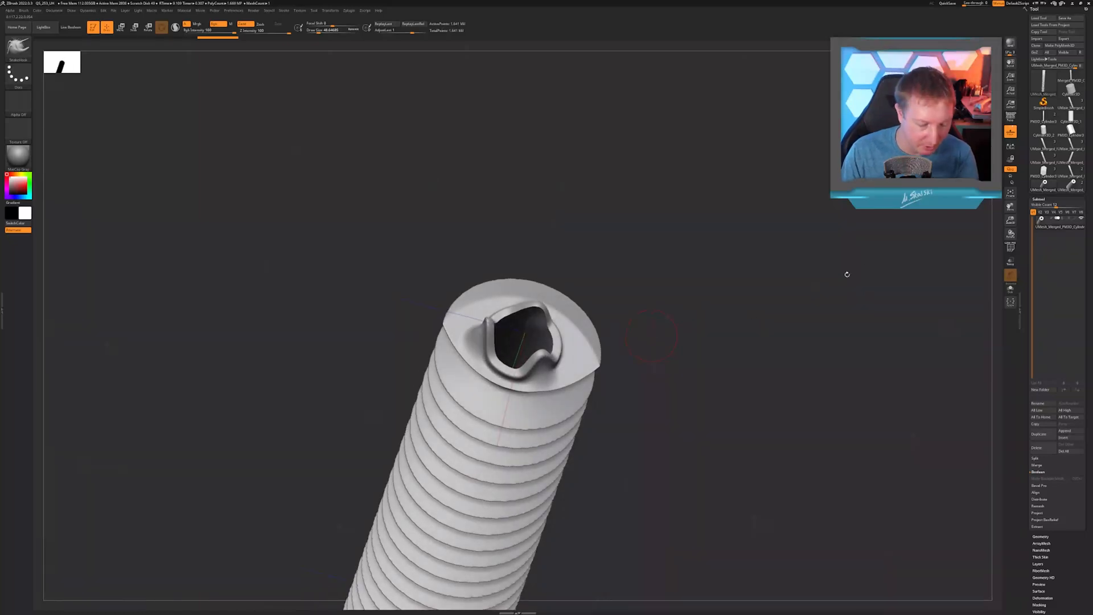
# Flatten and sharpen the raised cutting points around the tip's channel opening with the hPolish brush
pyautogui.keyDown('alt'); pyautogui.moveTo(807, 278); pyautogui.dragTo(749, 190); pyautogui.keyUp('alt')
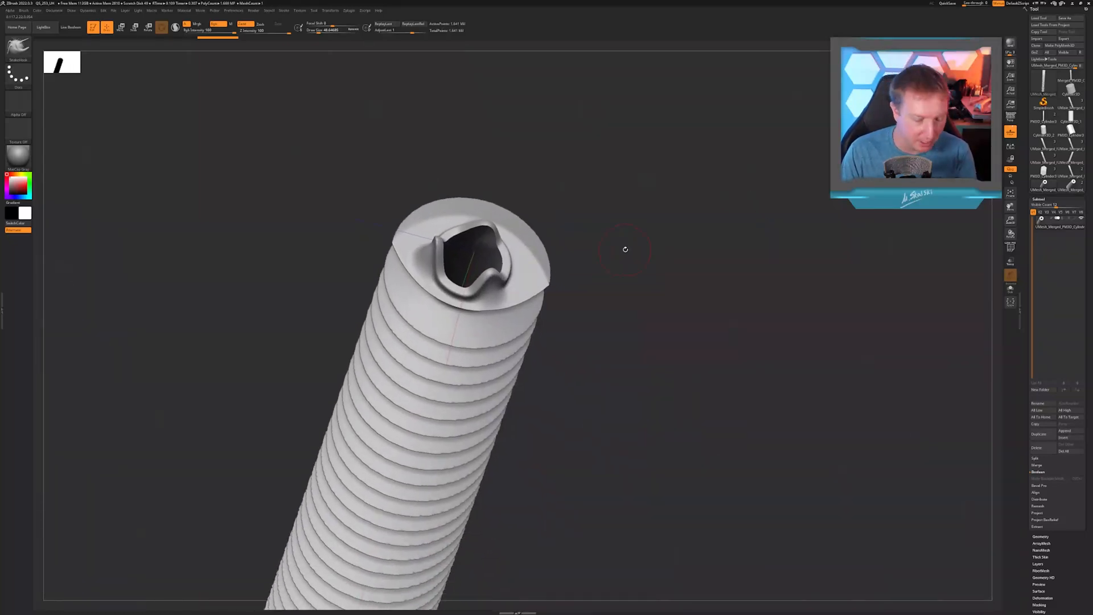
pyautogui.press('b')
pyautogui.press('h')
pyautogui.press('p')
pyautogui.moveTo(622, 254); pyautogui.dragTo(627, 252)
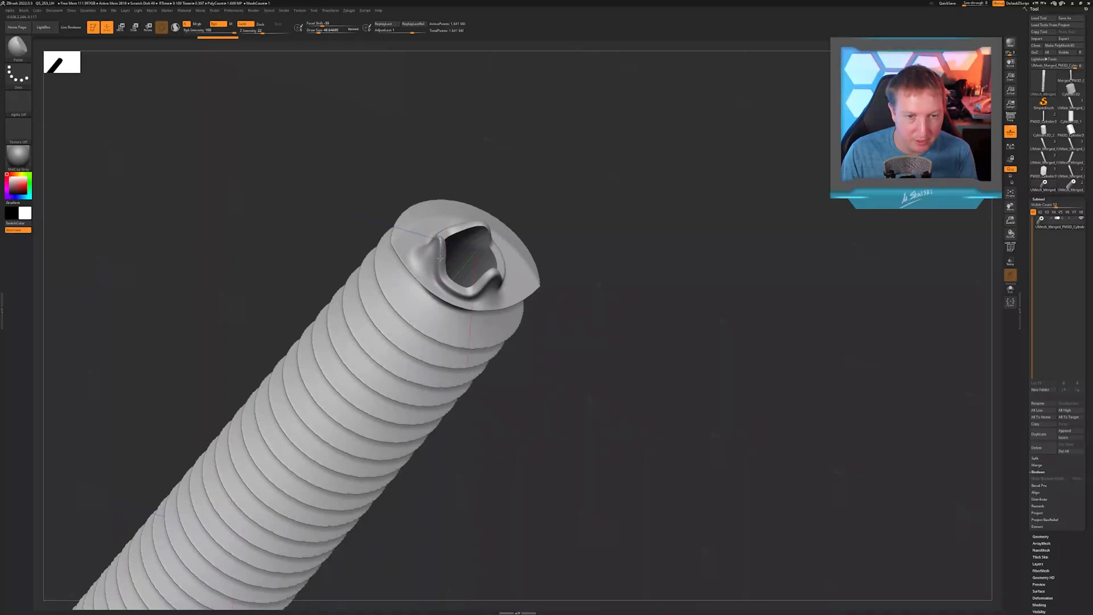
pyautogui.moveTo(470, 268); pyautogui.dragTo(490, 280, button='right')
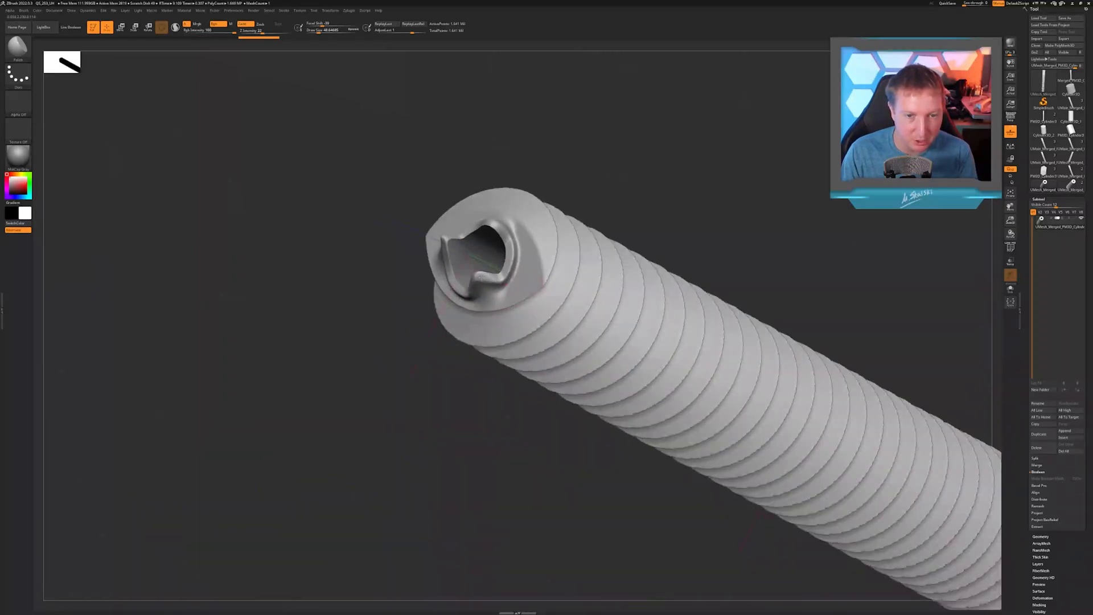
pyautogui.moveTo(514, 267); pyautogui.dragTo(461, 225, button='right')
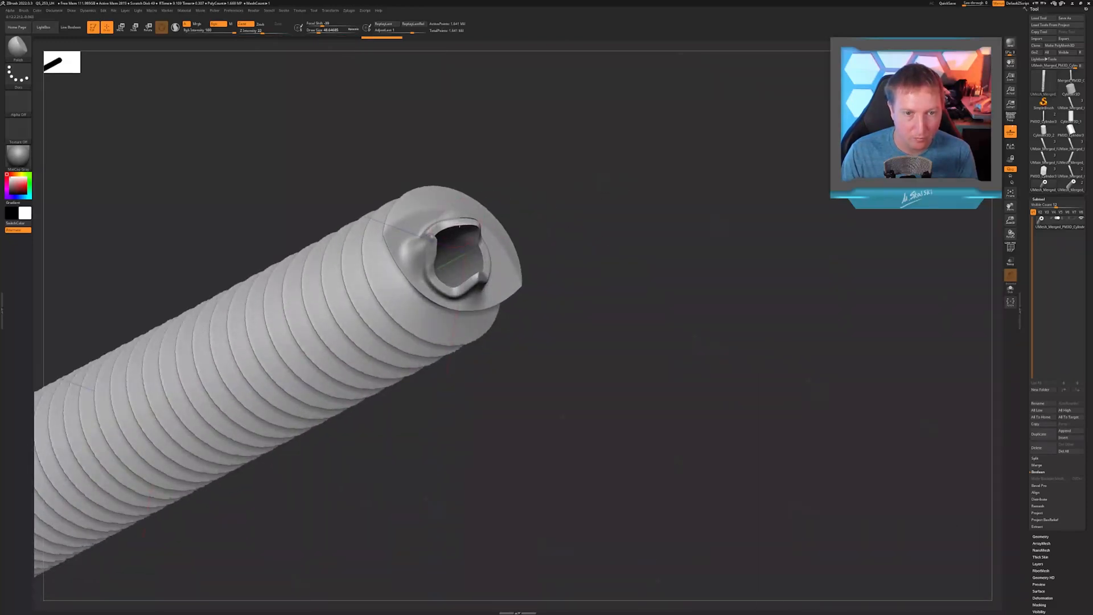
pyautogui.moveTo(458, 226); pyautogui.dragTo(595, 225, button='right')
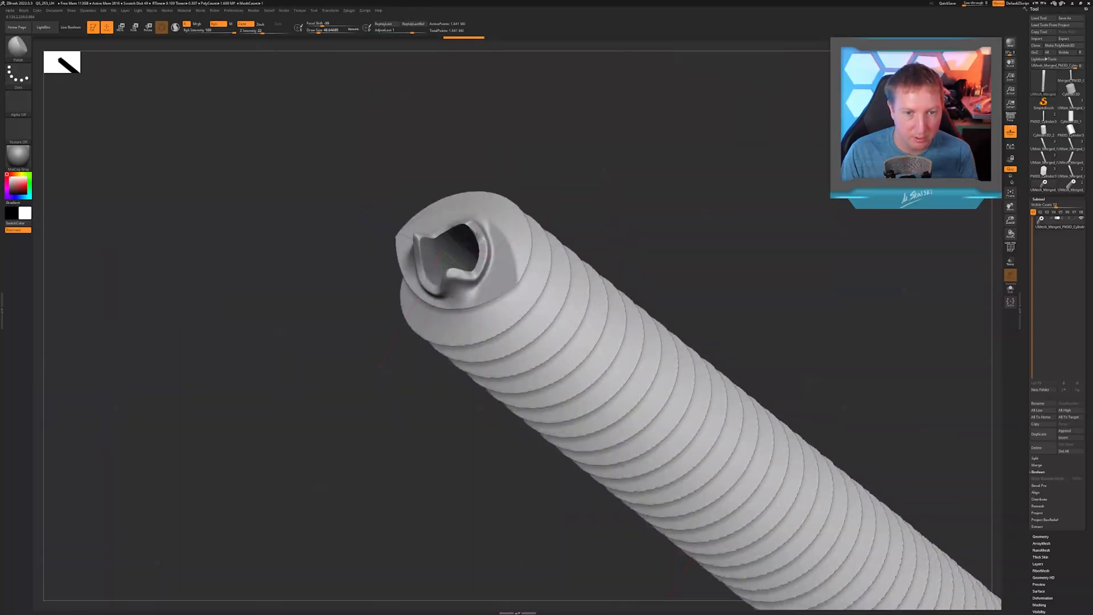
pyautogui.moveTo(436, 283)
pyautogui.mouseDown(button='right')
pyautogui.moveTo(610, 237)
pyautogui.moveTo(603, 243)
pyautogui.mouseUp(button='right')
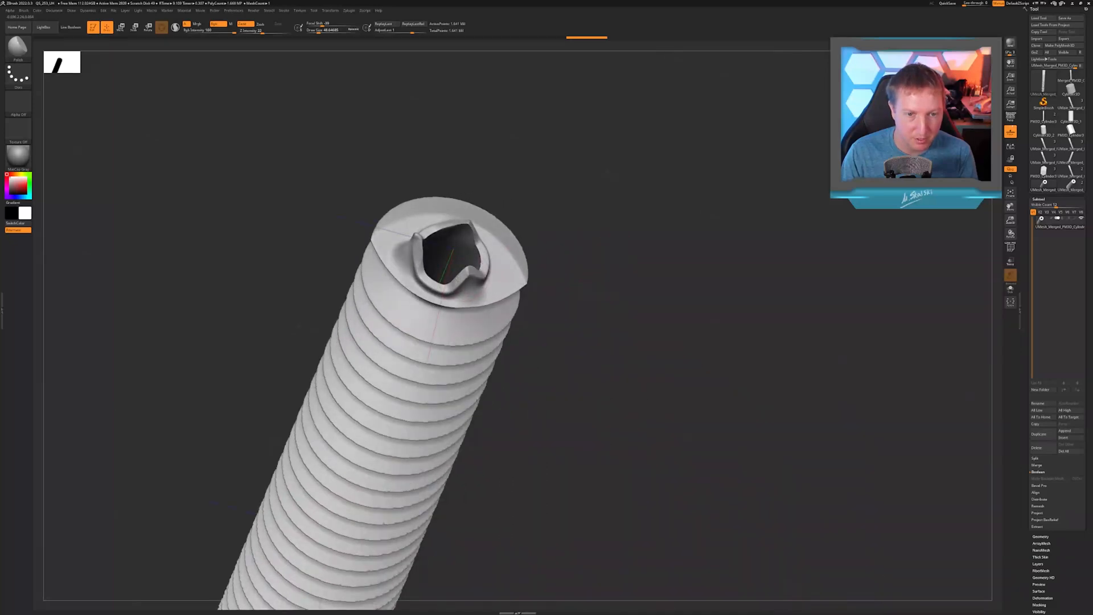
pyautogui.moveTo(480, 264); pyautogui.dragTo(488, 244)
pyautogui.moveTo(538, 219)
pyautogui.mouseDown(button='right')
pyautogui.moveTo(575, 261)
pyautogui.moveTo(561, 310)
pyautogui.mouseUp(button='right')
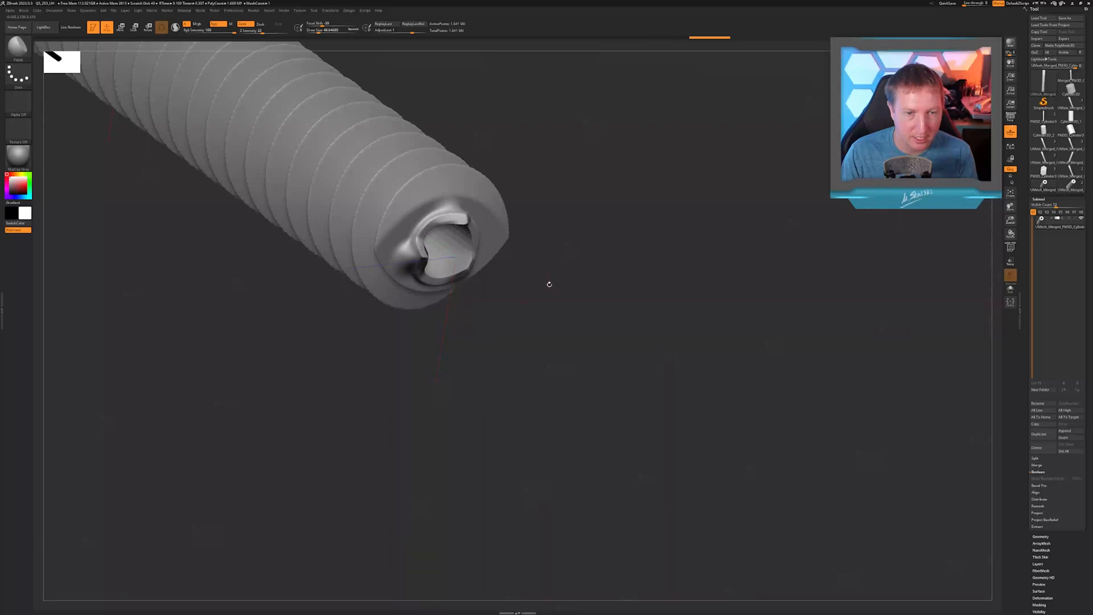
pyautogui.moveTo(550, 284); pyautogui.dragTo(555, 259, button='right')
# Switch to the Standard brush with a smaller draw size and bring the whole screw upright into view
pyautogui.press('b')
pyautogui.press('s')
pyautogui.press('t')
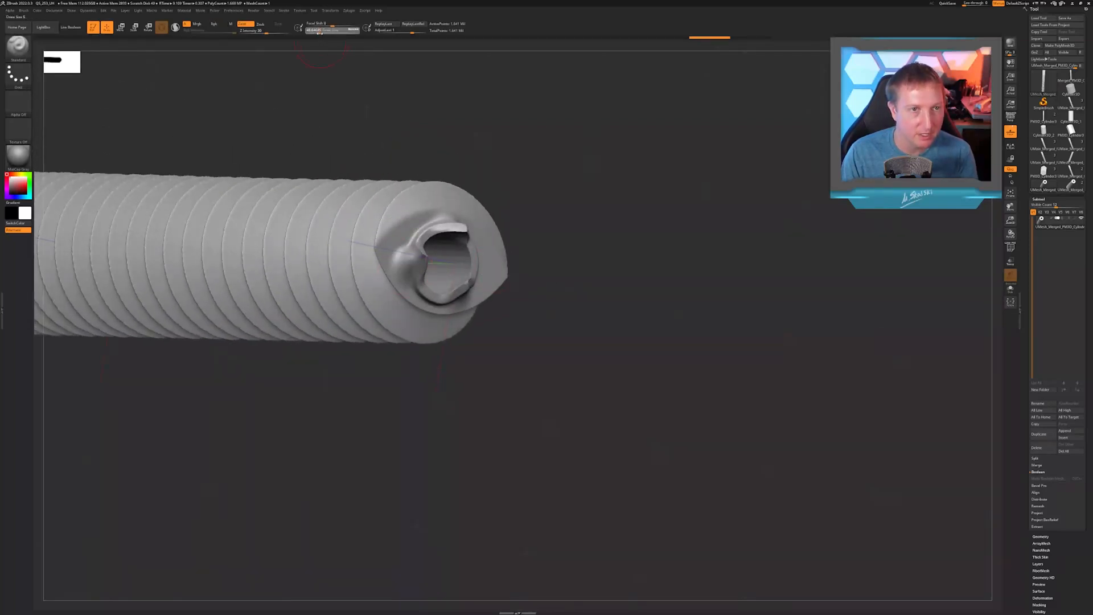
pyautogui.moveTo(521, 228); pyautogui.dragTo(598, 142, button='right')
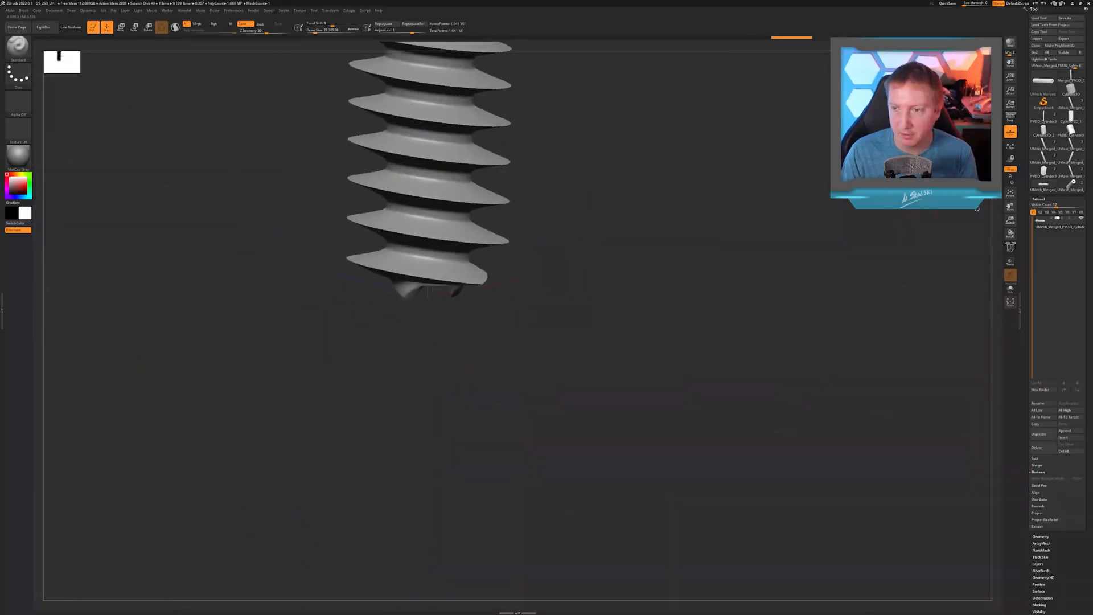
pyautogui.moveTo(1005, 218); pyautogui.dragTo(1005, 171)
pyautogui.keyDown('alt'); pyautogui.moveTo(673, 254); pyautogui.dragTo(754, 446, button='right'); pyautogui.keyUp('alt')
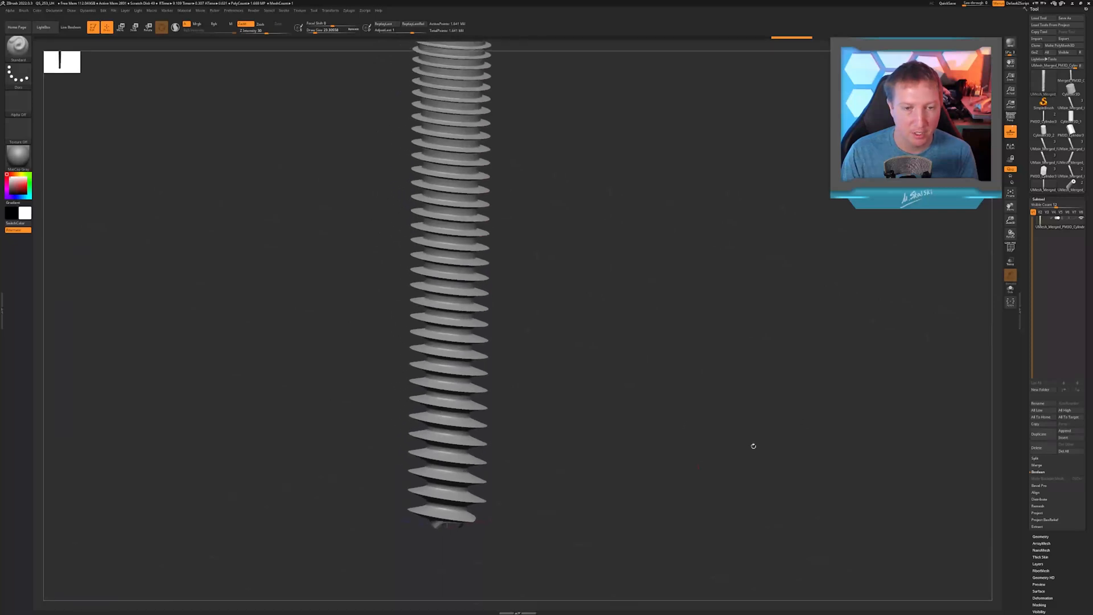
pyautogui.moveTo(1010, 232); pyautogui.dragTo(934, 231)
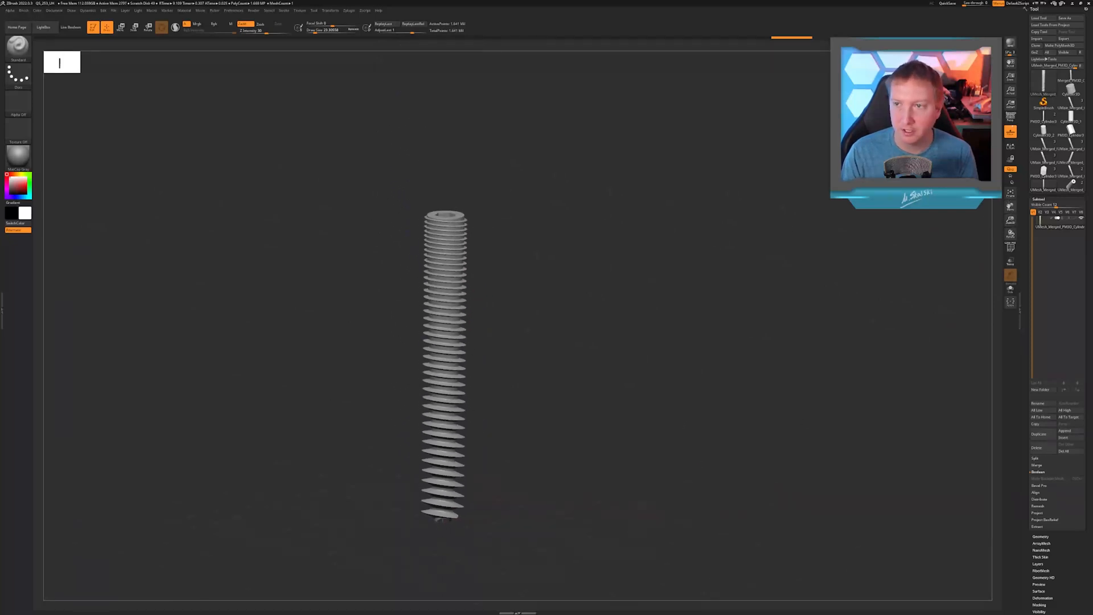
# Switch to KeyShot, light the screw with the Arexis office hallway white environment and inspect its reflections
pyautogui.hotkey('alt', 'Tab')
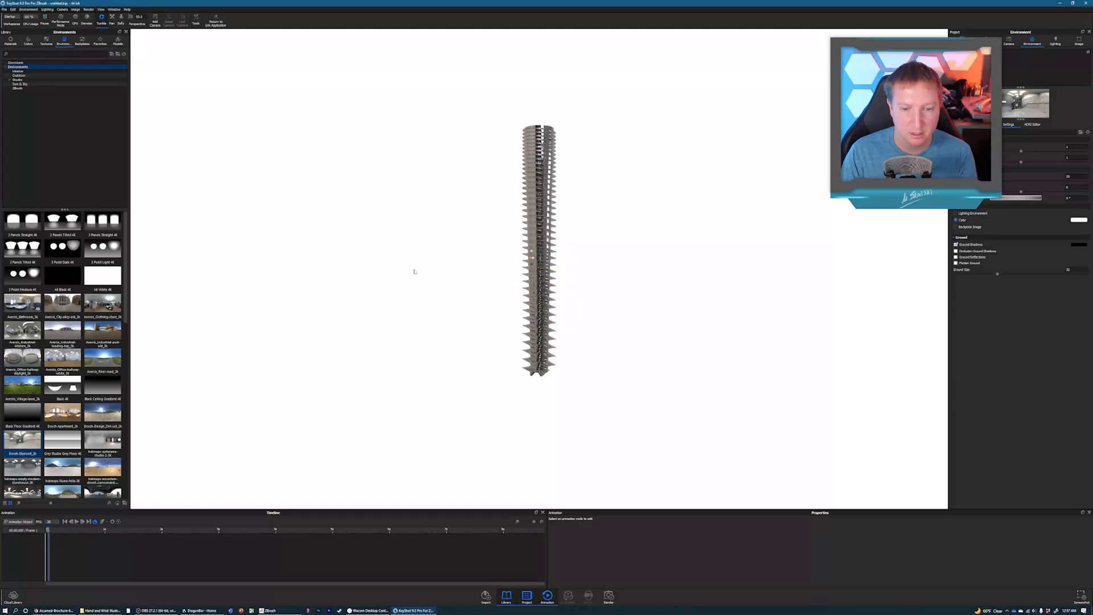
pyautogui.moveTo(414, 271); pyautogui.dragTo(867, 475)
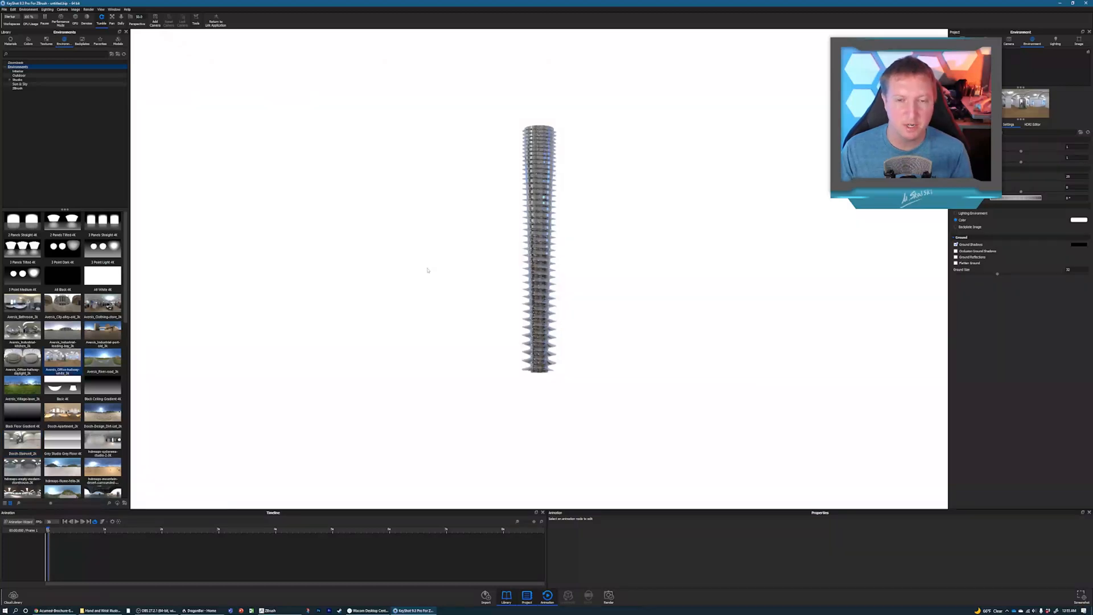
pyautogui.moveTo(427, 269); pyautogui.dragTo(410, 455)
pyautogui.moveTo(386, 332); pyautogui.dragTo(388, 260)
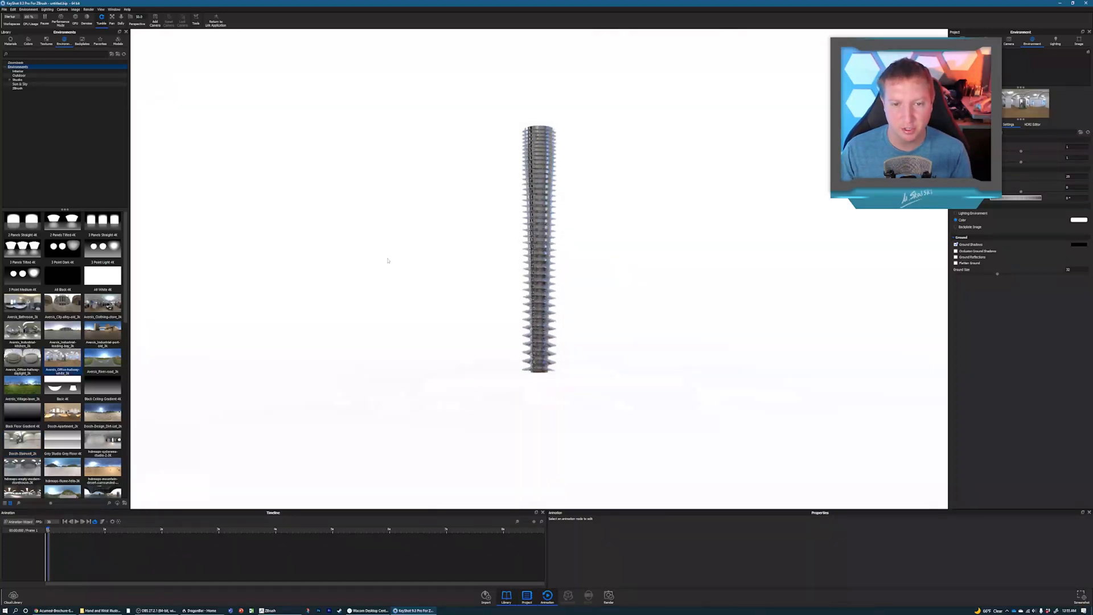